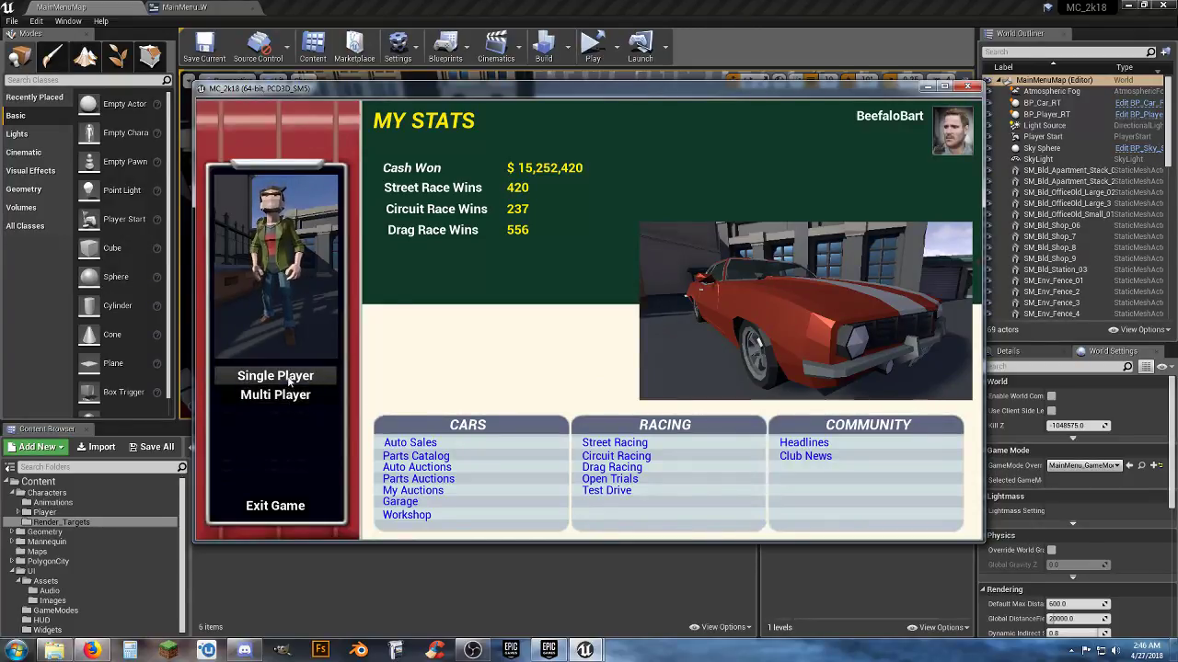
Try the Multi Player HOST and FIND options in the running game's main menu and close the game preview.
left_click(271, 401)
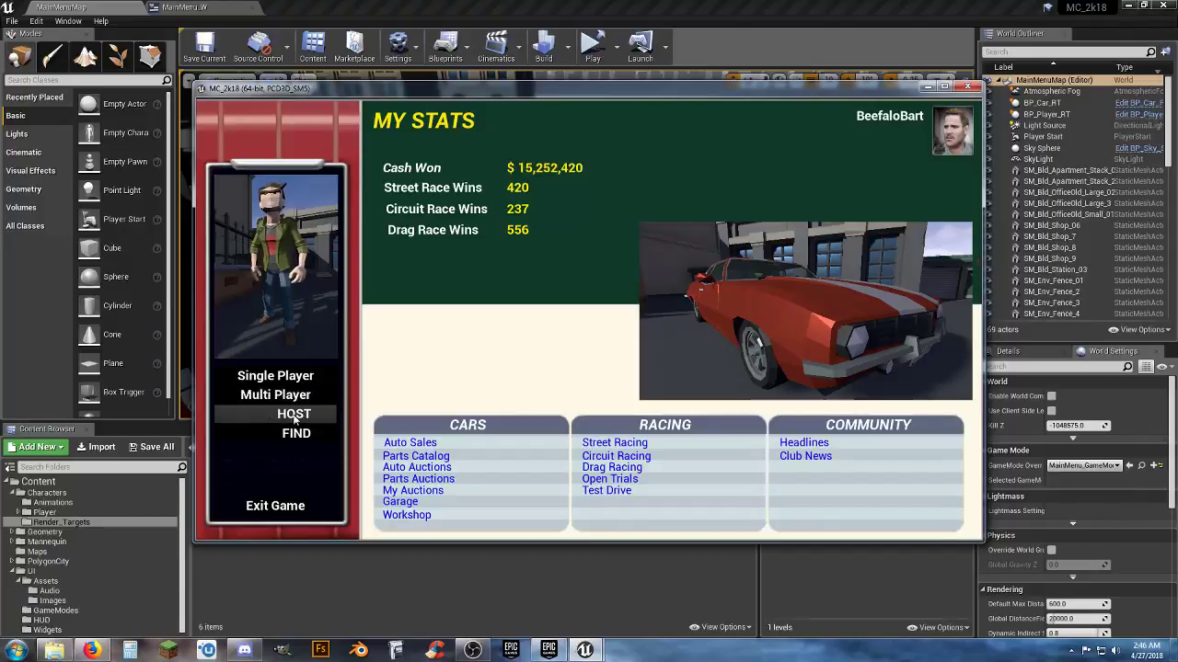
left_click(292, 414)
left_click(293, 435)
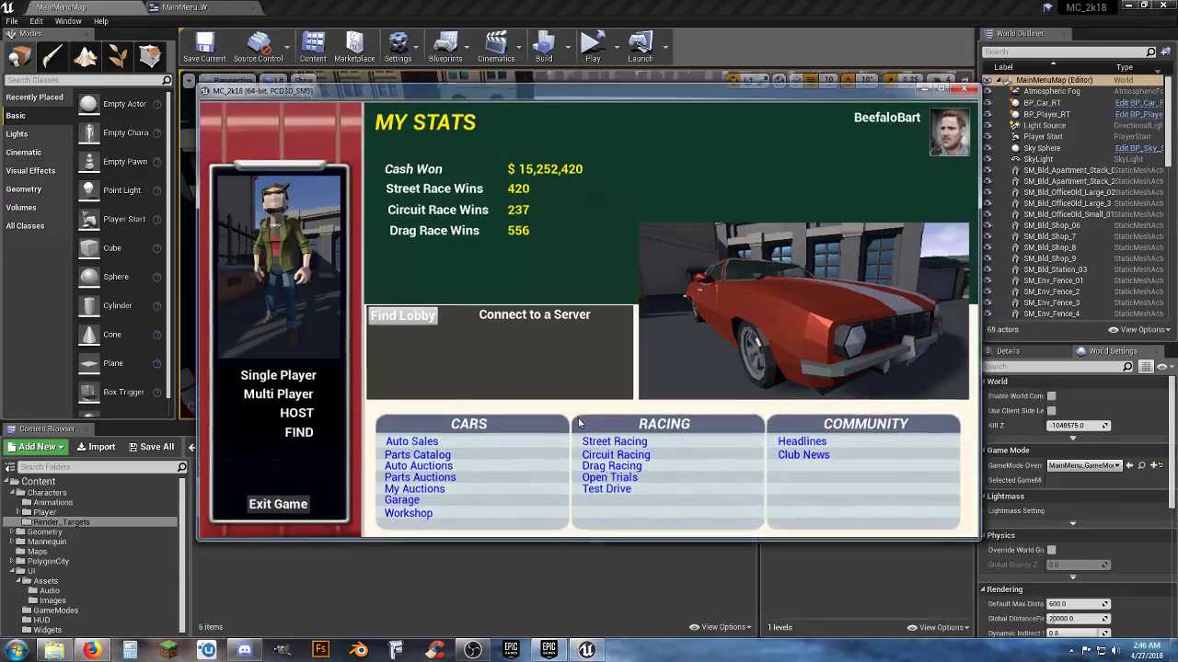
key("Escape")
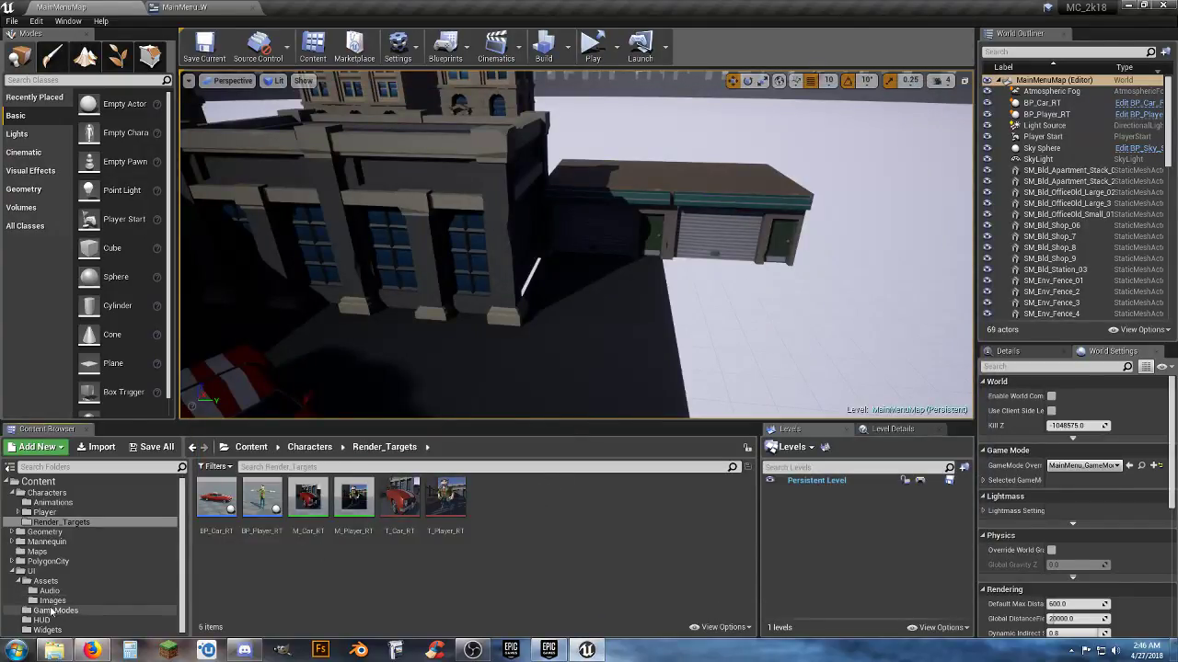
Open the Lobby_Map level from the Maps folder and look over its street corner.
left_click(62, 552)
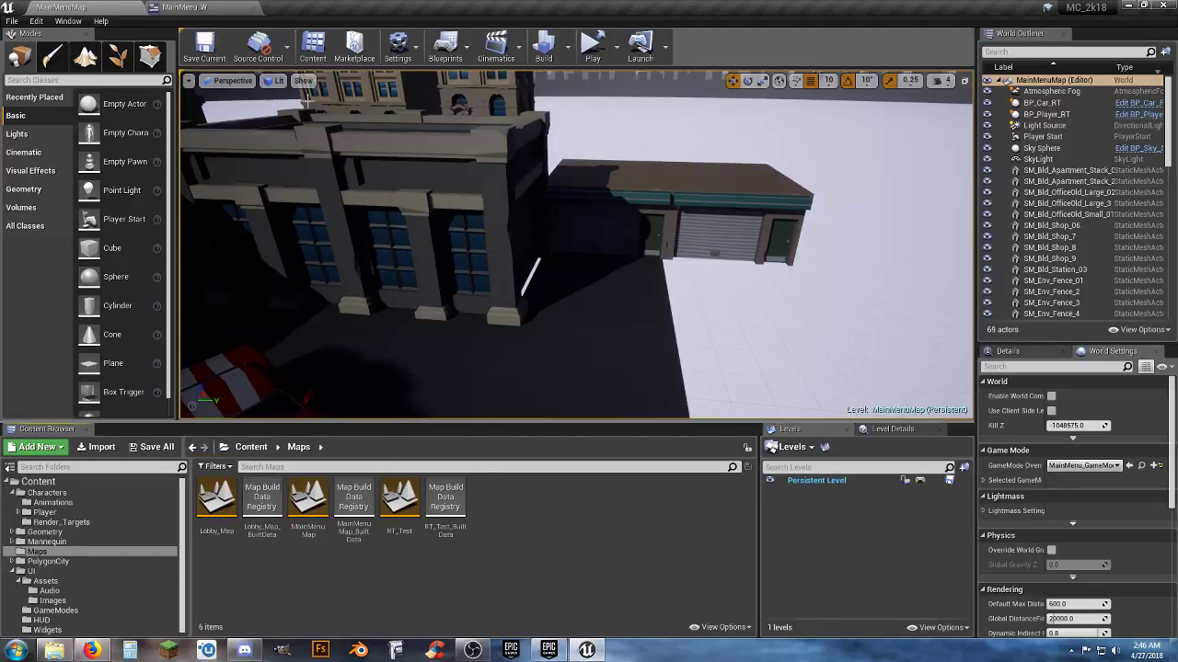
double_click(221, 502)
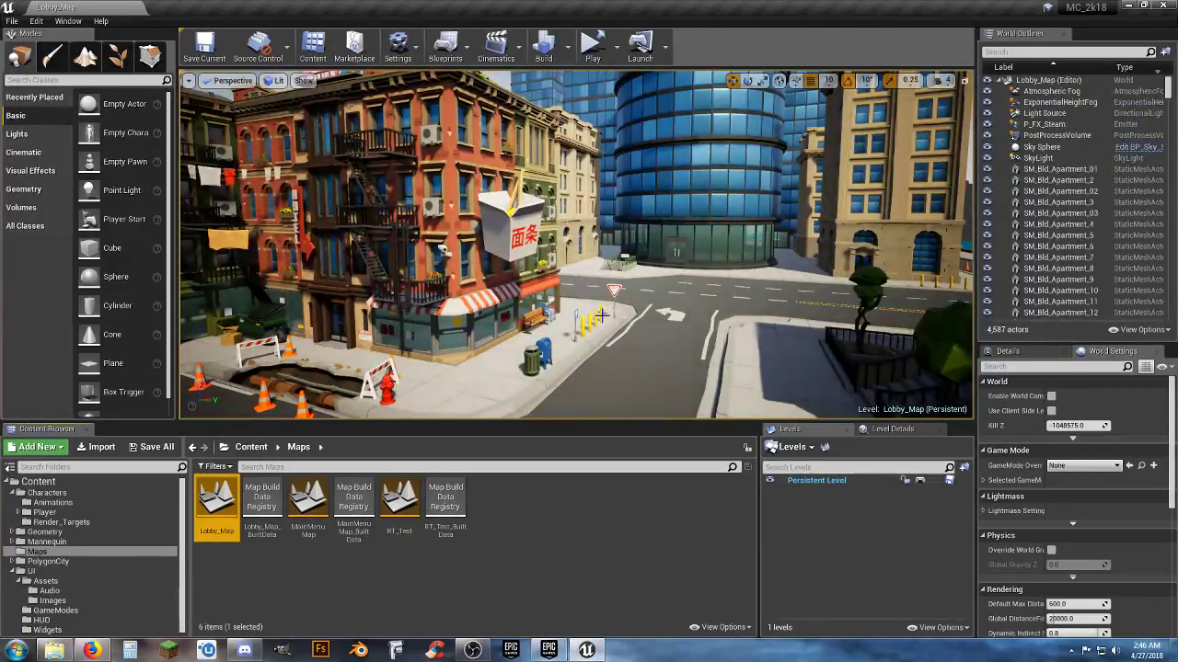
right_click_drag(600, 317, 570, 409)
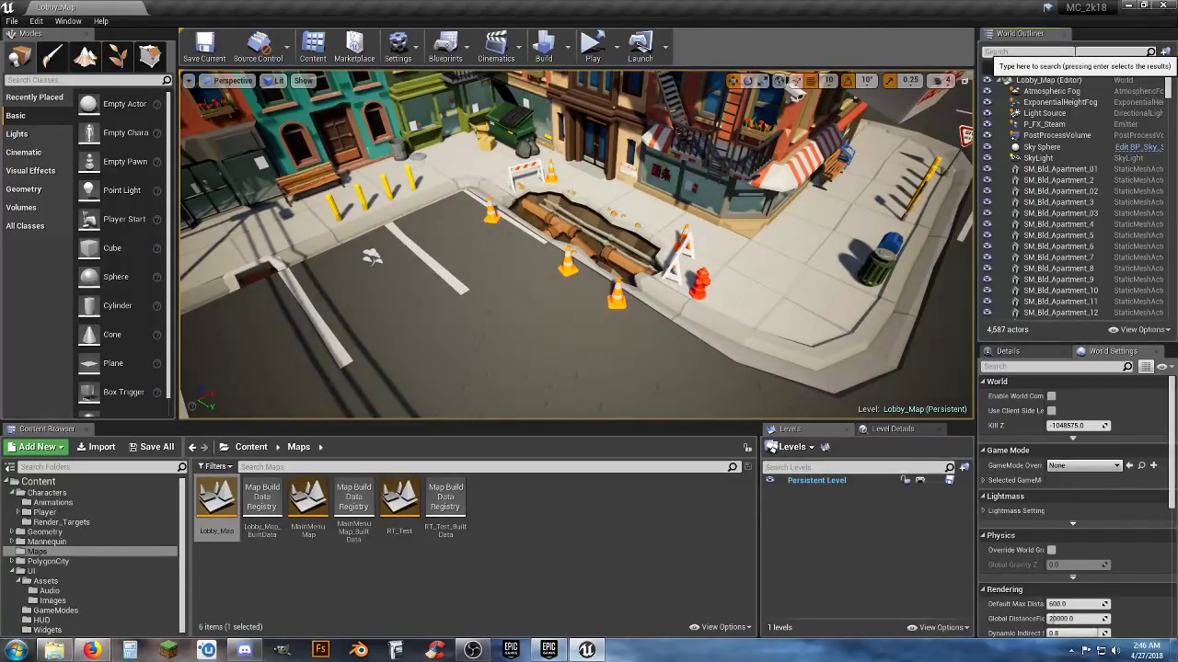
Filter the level's actors by "cone", enable Simulate Physics on all of the matching cones, and clear the filter.
type("cone")
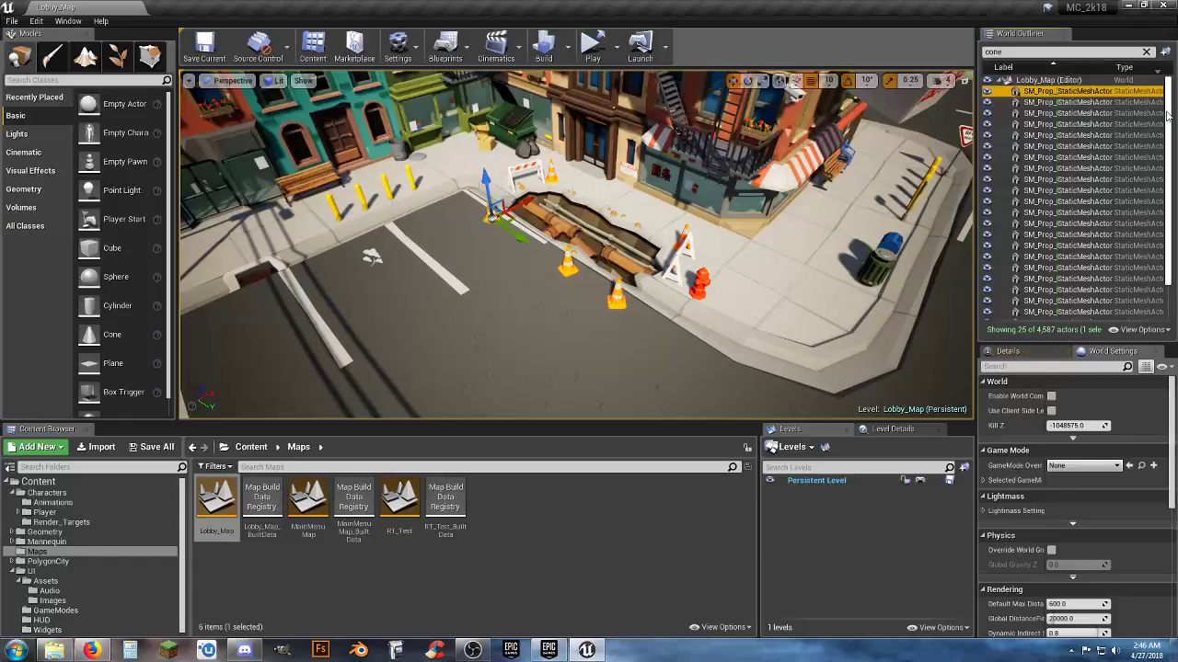
scroll(1104, 230, "down", 3)
left_click(1141, 292)
key("ctrl+a")
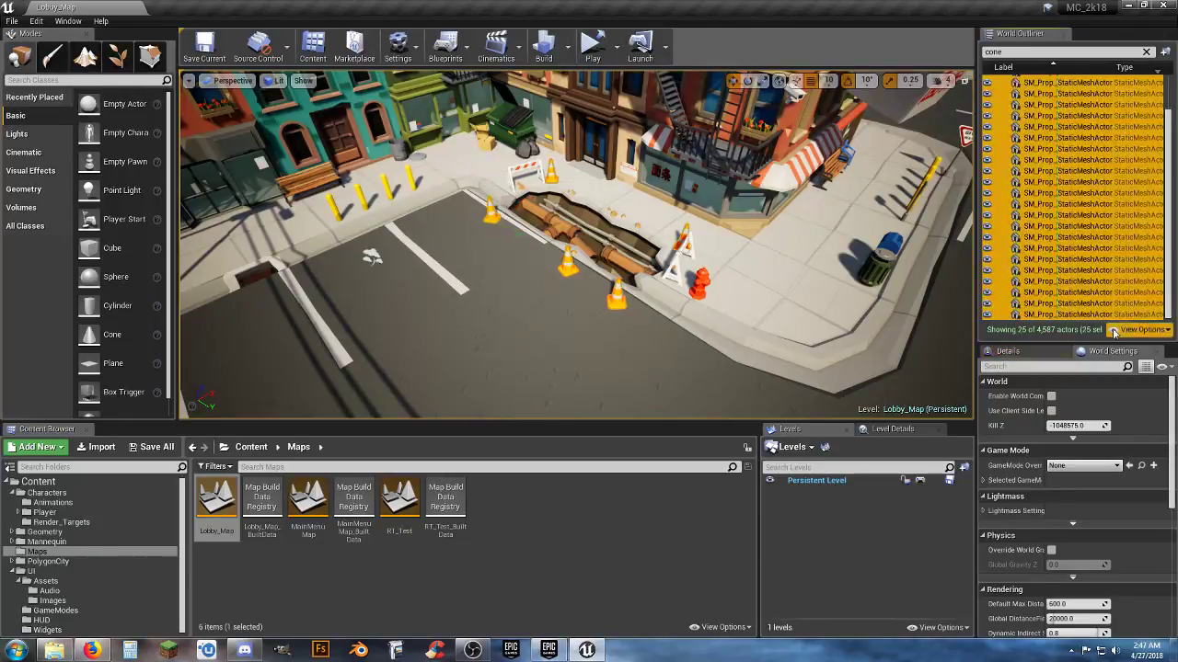
scroll(1013, 497, "down", 2)
scroll(1013, 497, "down", 5)
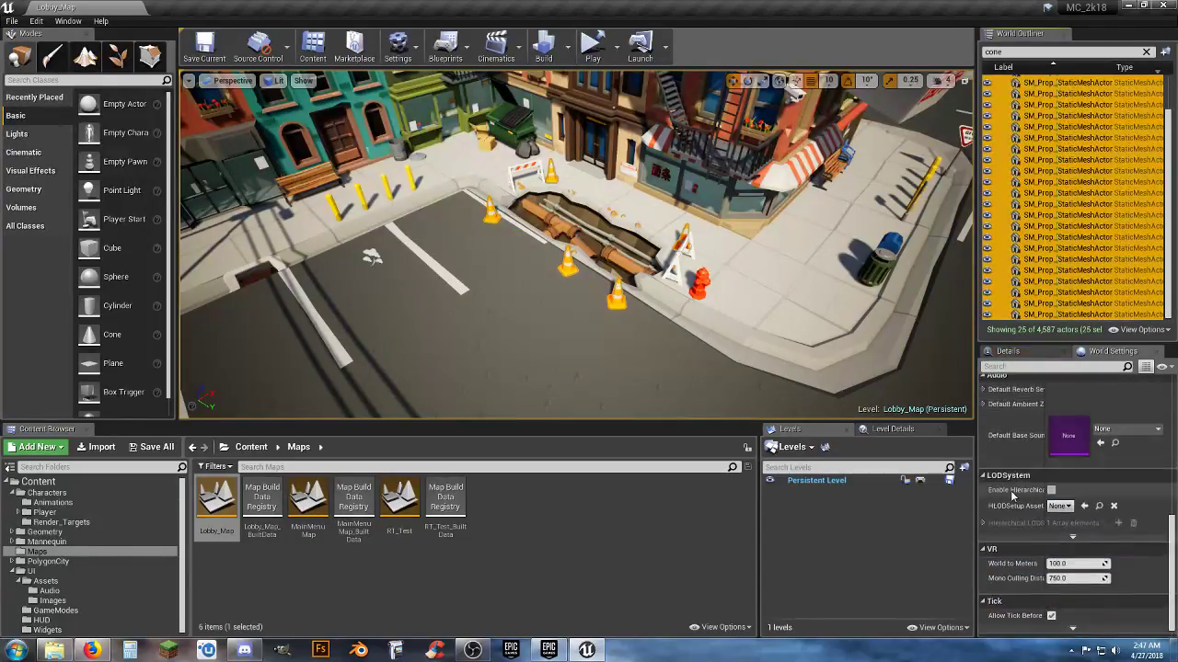
scroll(1012, 495, "up", 6)
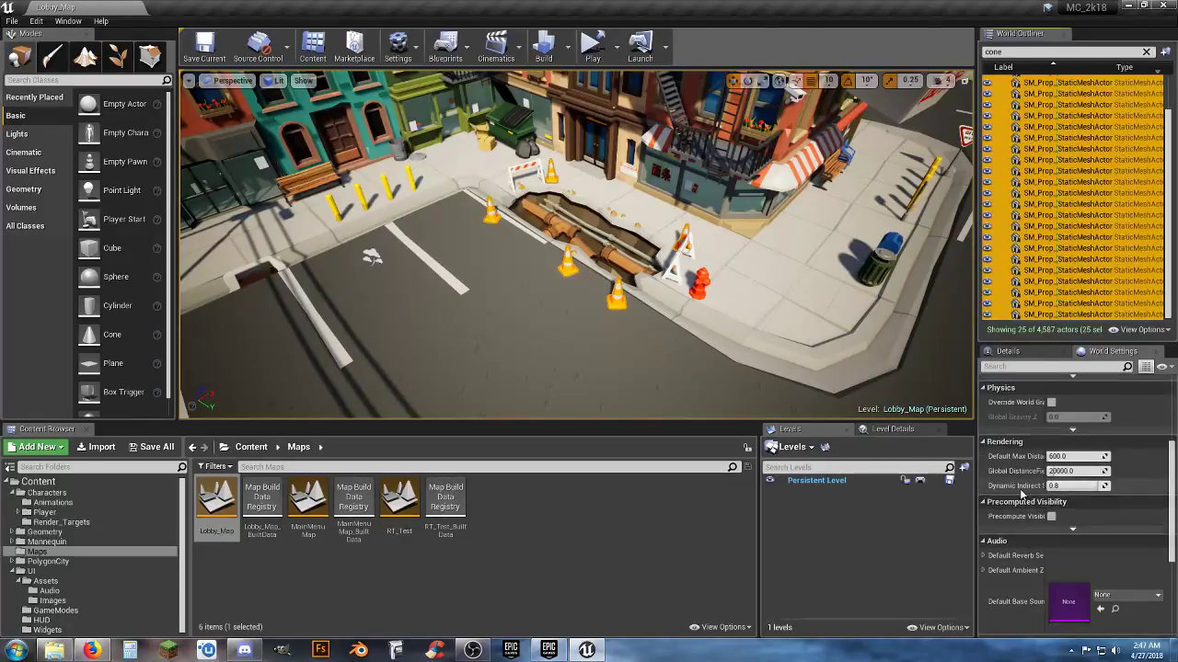
scroll(1021, 495, "up", 2)
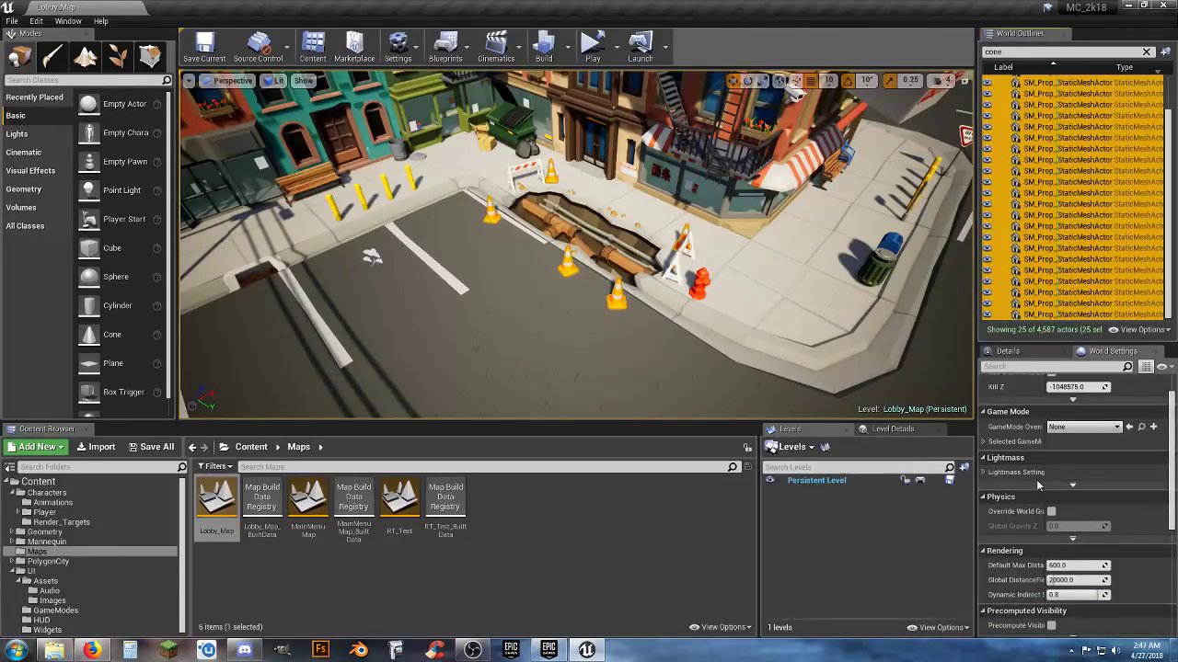
scroll(1038, 484, "up", 2)
left_click(1007, 351)
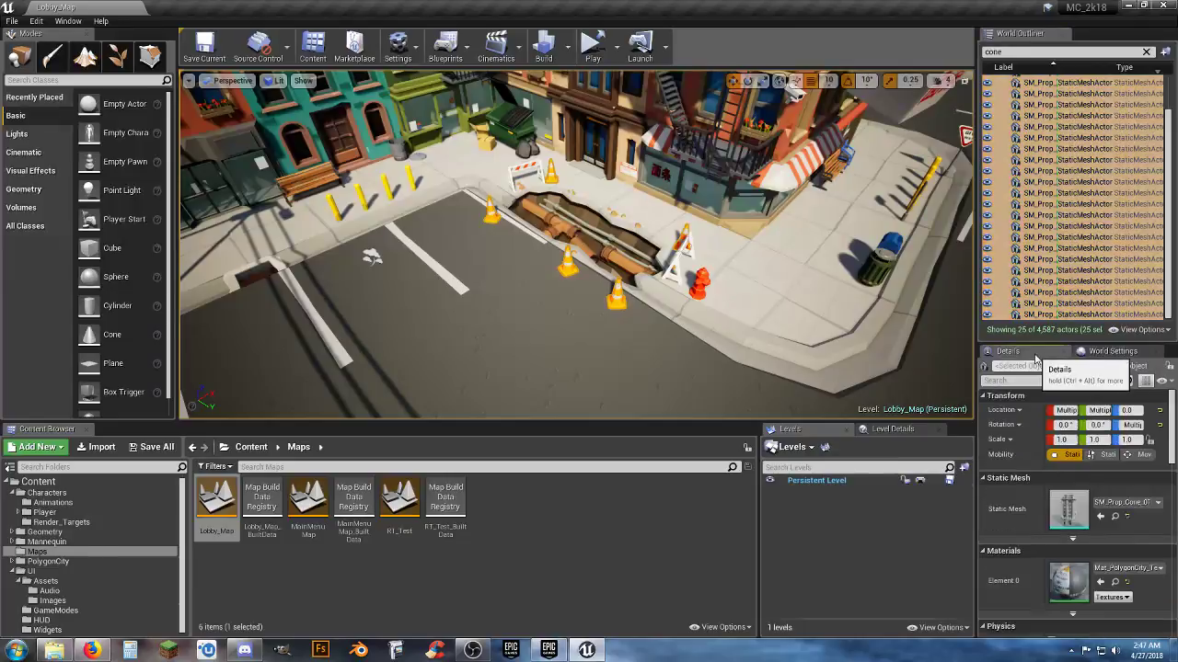
scroll(1032, 485, "down", 8)
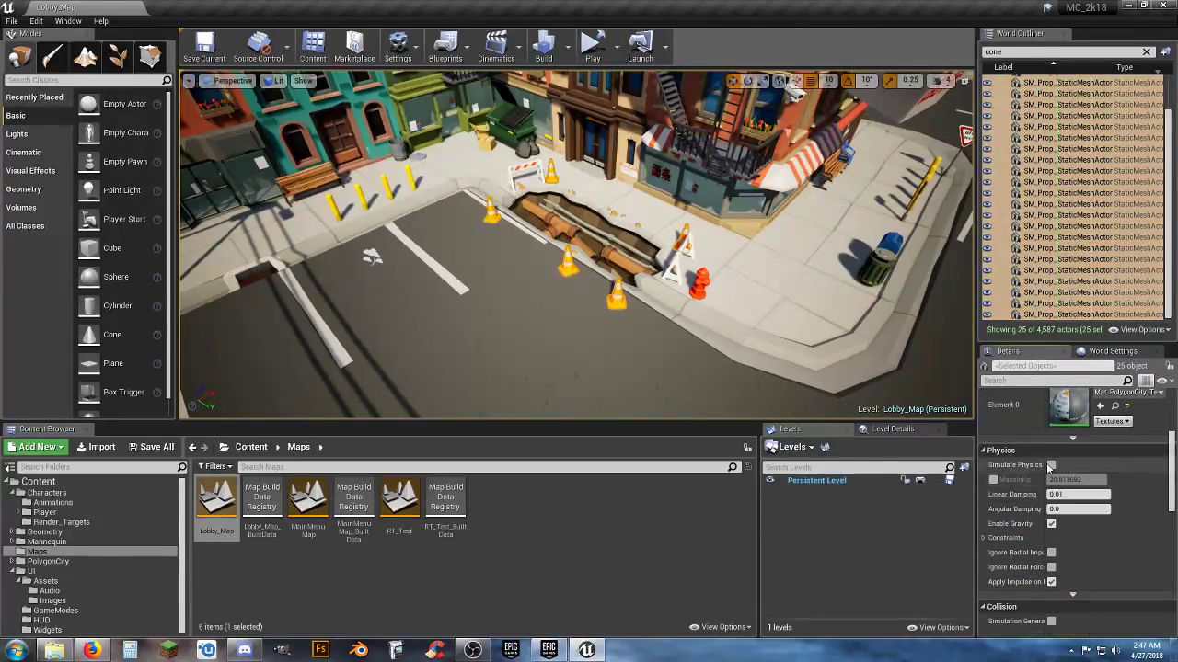
left_click(1051, 465)
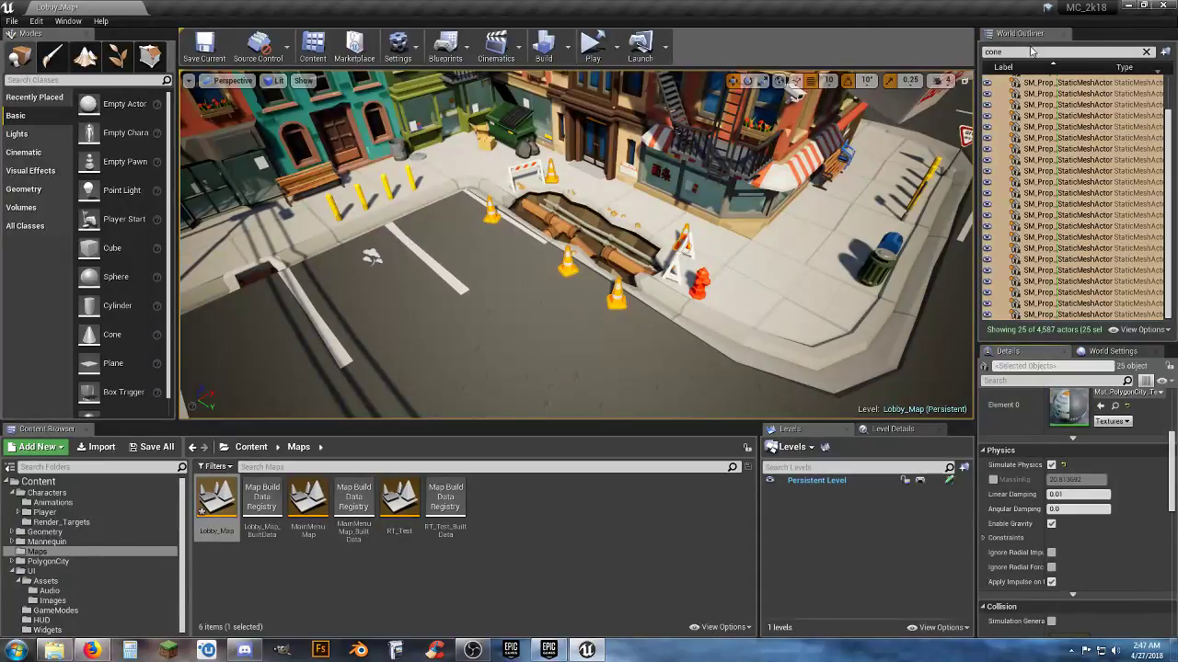
key("BackSpace")
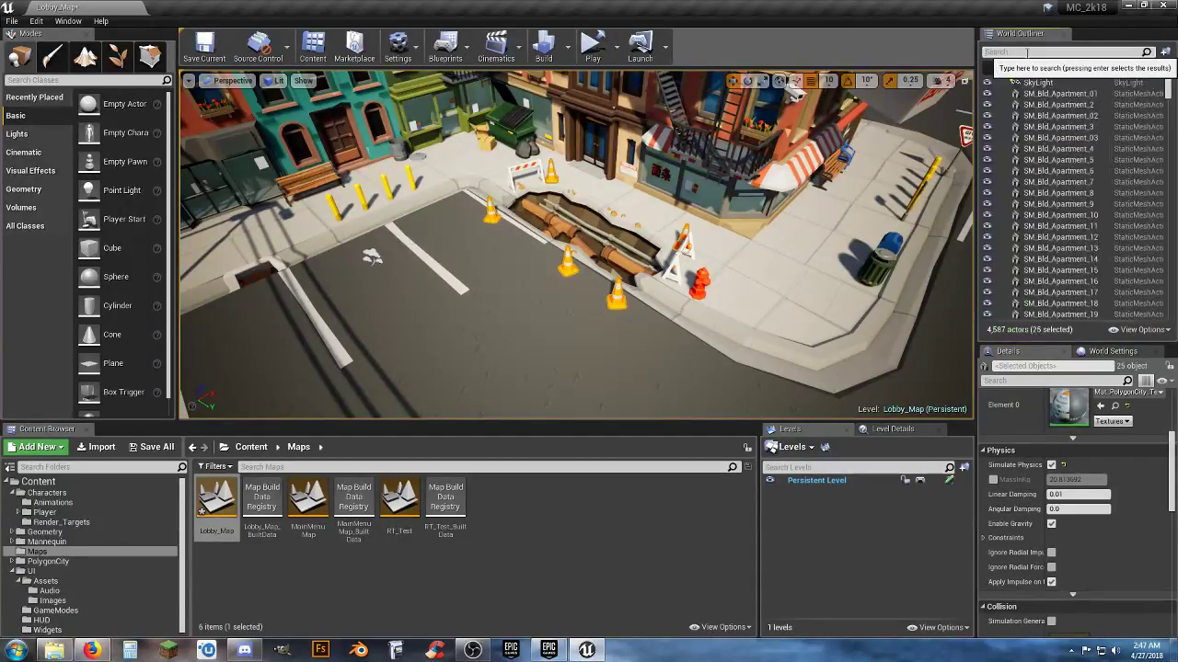
Create a folder named Map Stuff under Lobby_Map in the level's actor list.
right_click_drag(758, 285, 788, 241)
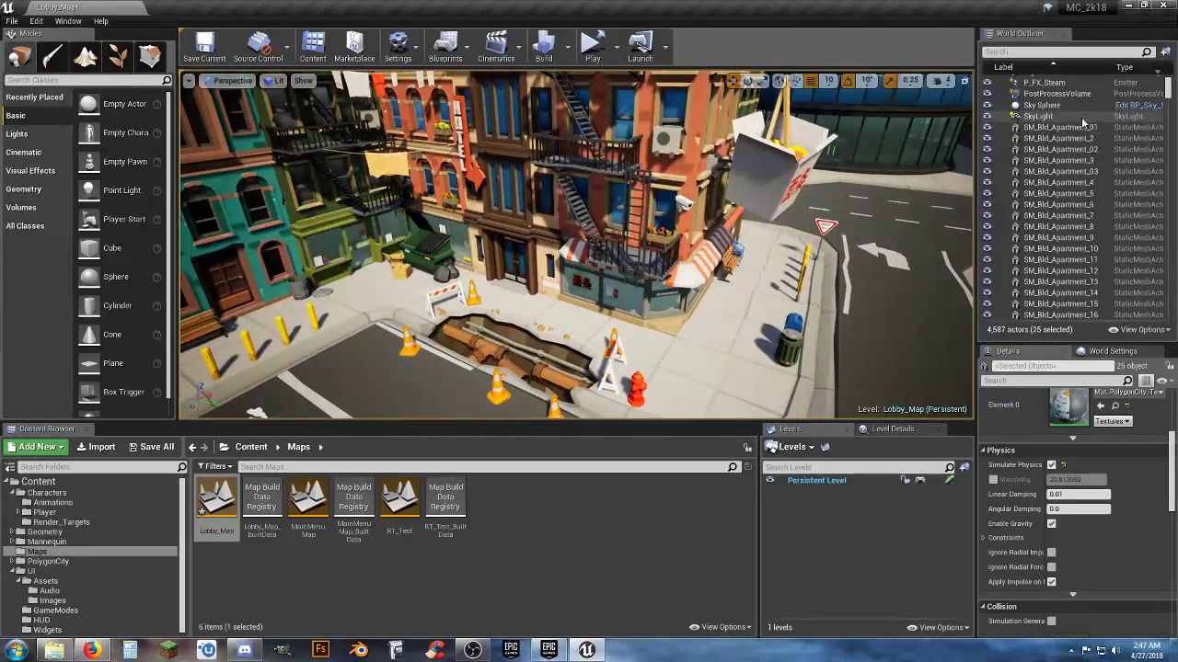
scroll(1086, 129, "up", 2)
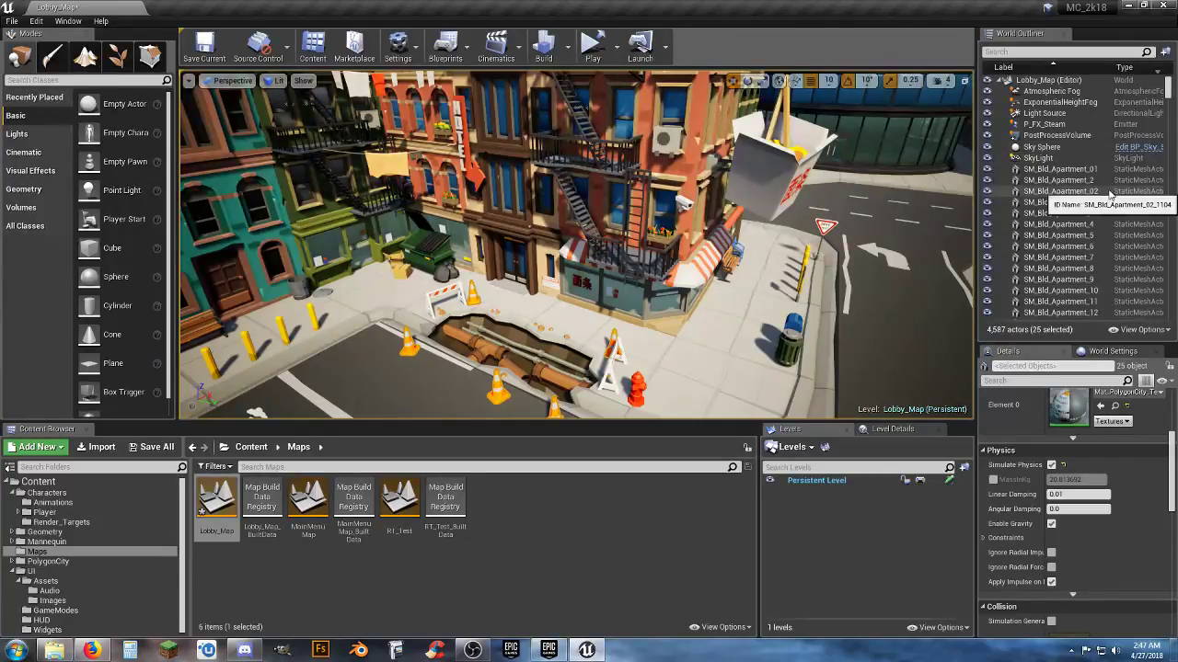
left_click(1057, 83)
right_click(1054, 81)
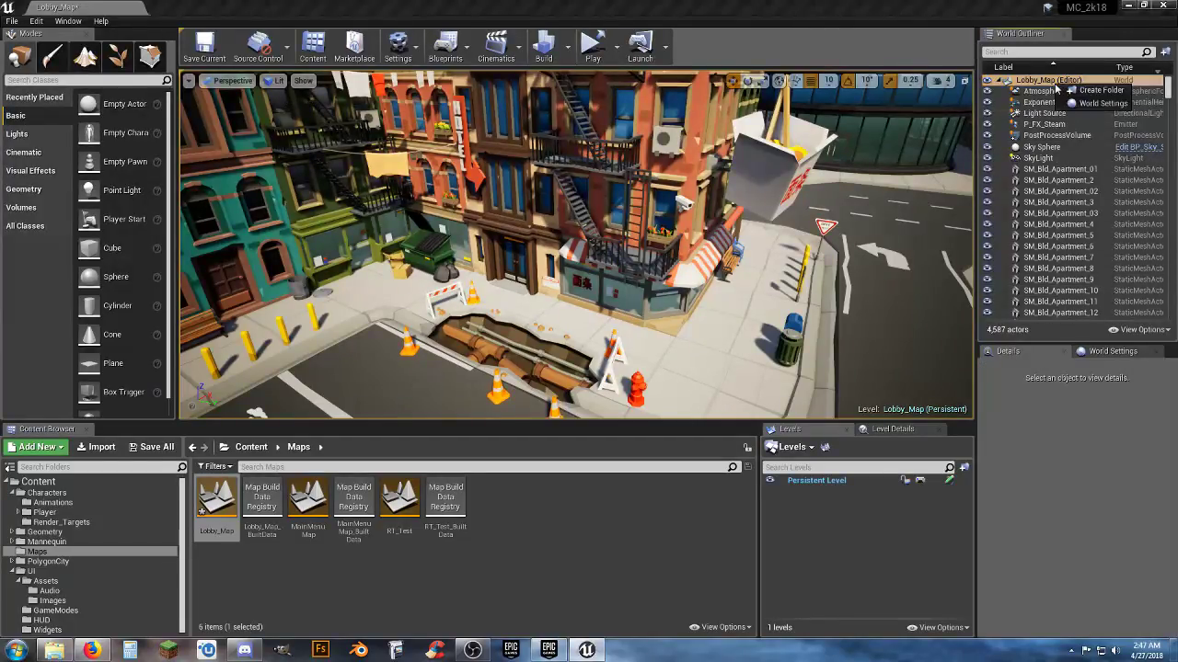
left_click(1080, 90)
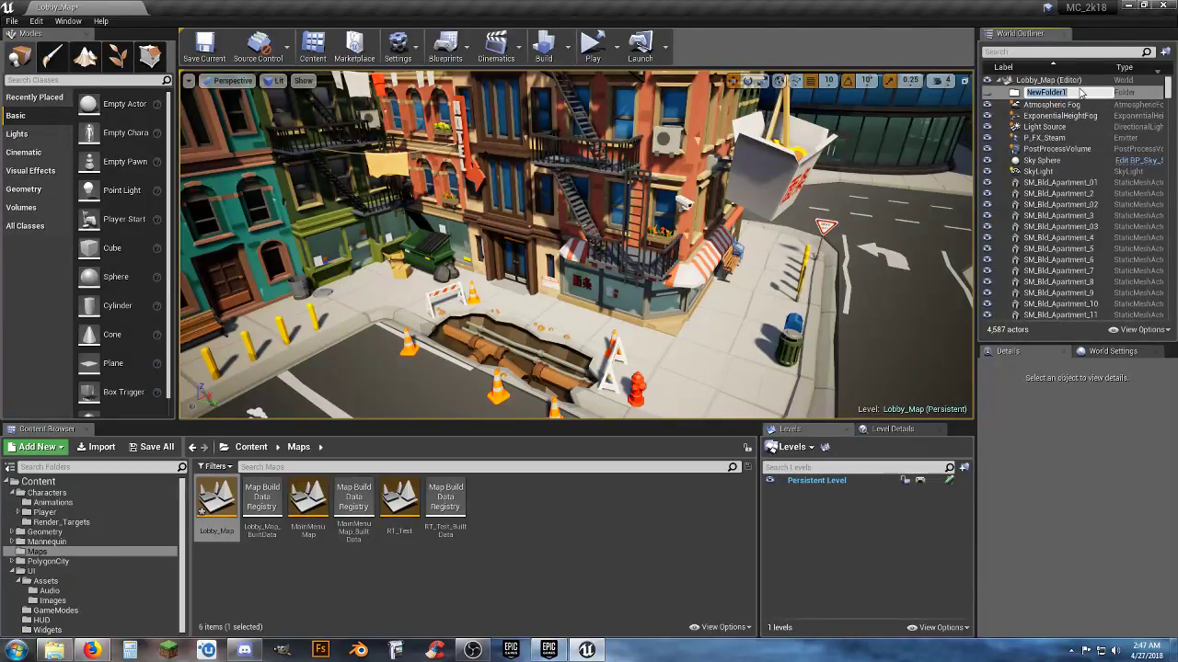
type("Map Stuff")
key("Return")
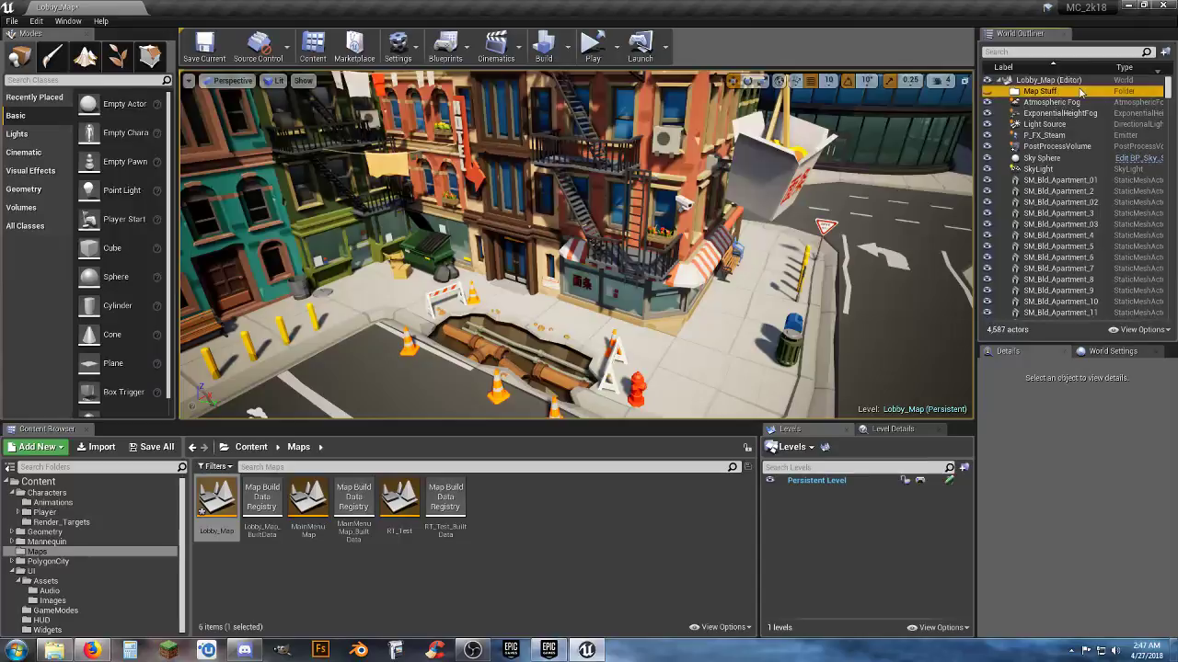
Move Atmospheric Fog, ExponentialHeightFog, Light Source, PostProcessVolume, Sky Sphere and SkyLight into the Map Stuff folder and collapse it.
left_click(1052, 102)
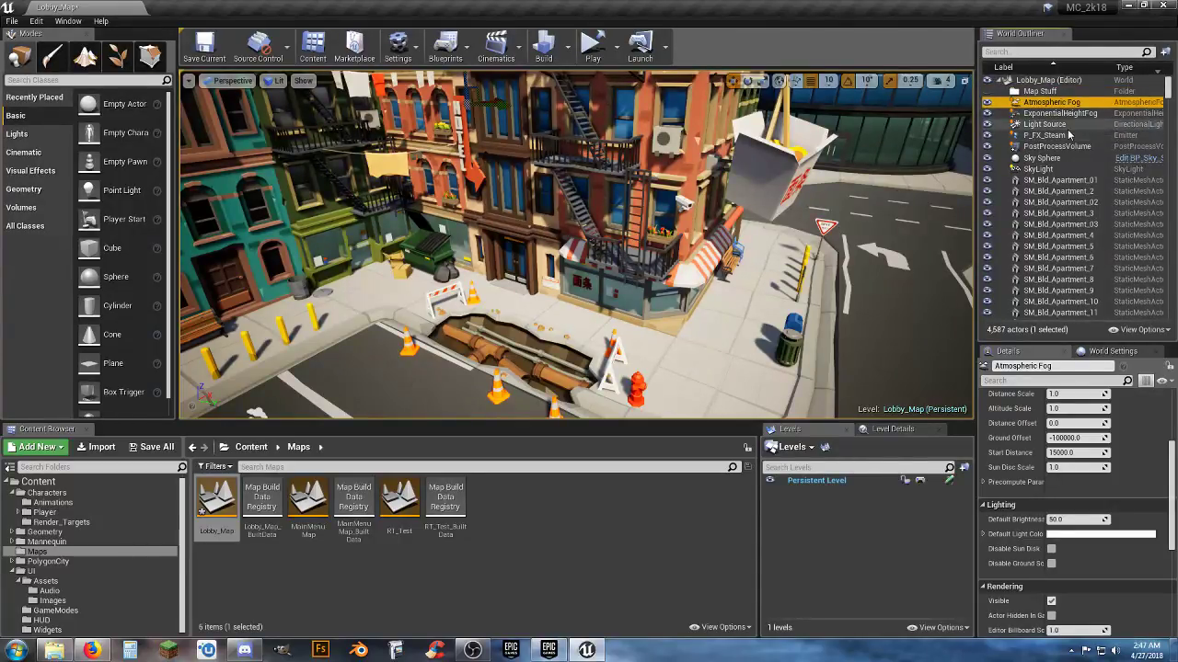
left_click(1048, 125, "shift")
left_click(1053, 146, "ctrl")
left_click(1044, 157, "ctrl")
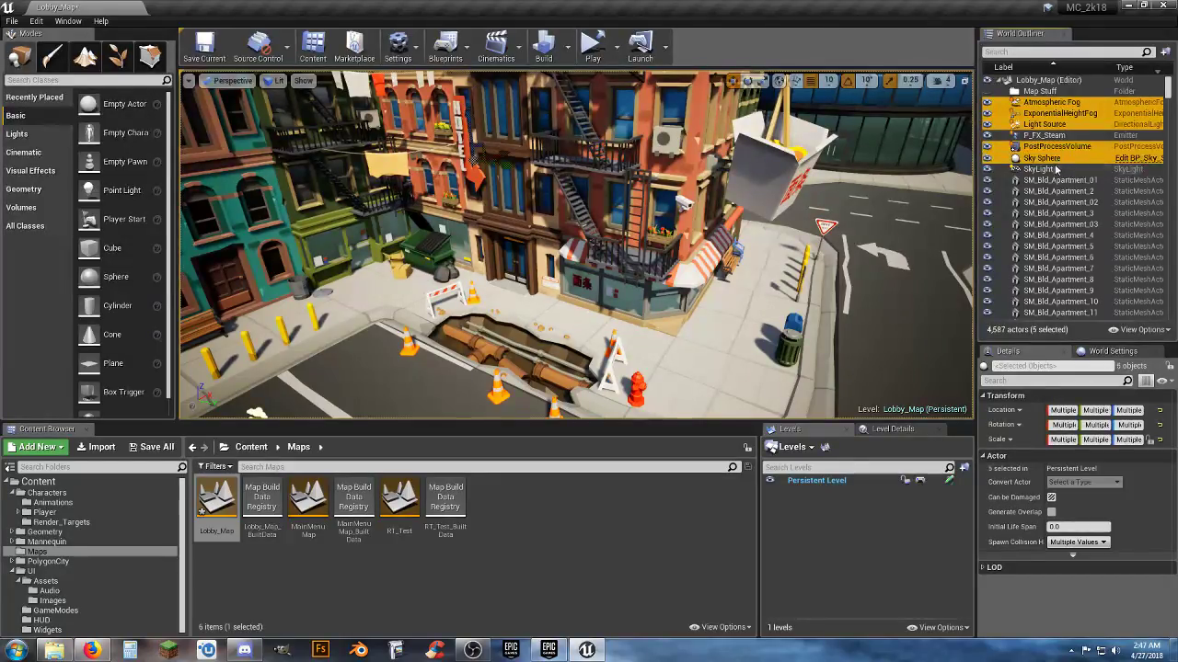
left_click(1056, 168, "ctrl")
left_click_drag(1046, 104, 1048, 96)
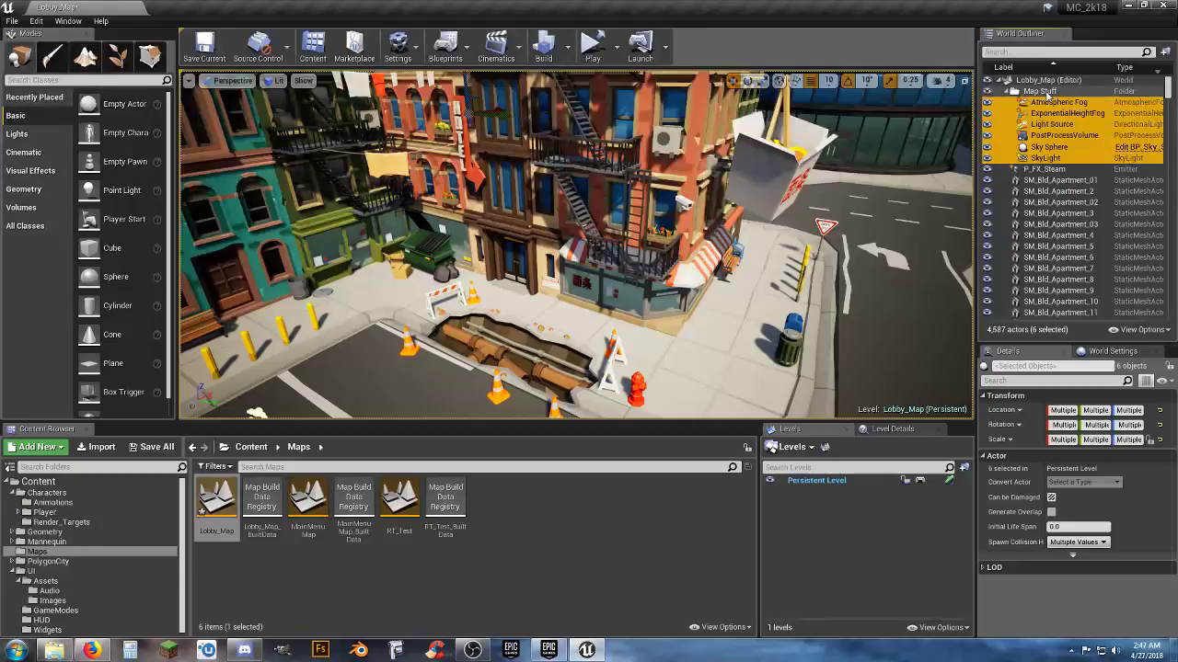
left_click(1008, 92)
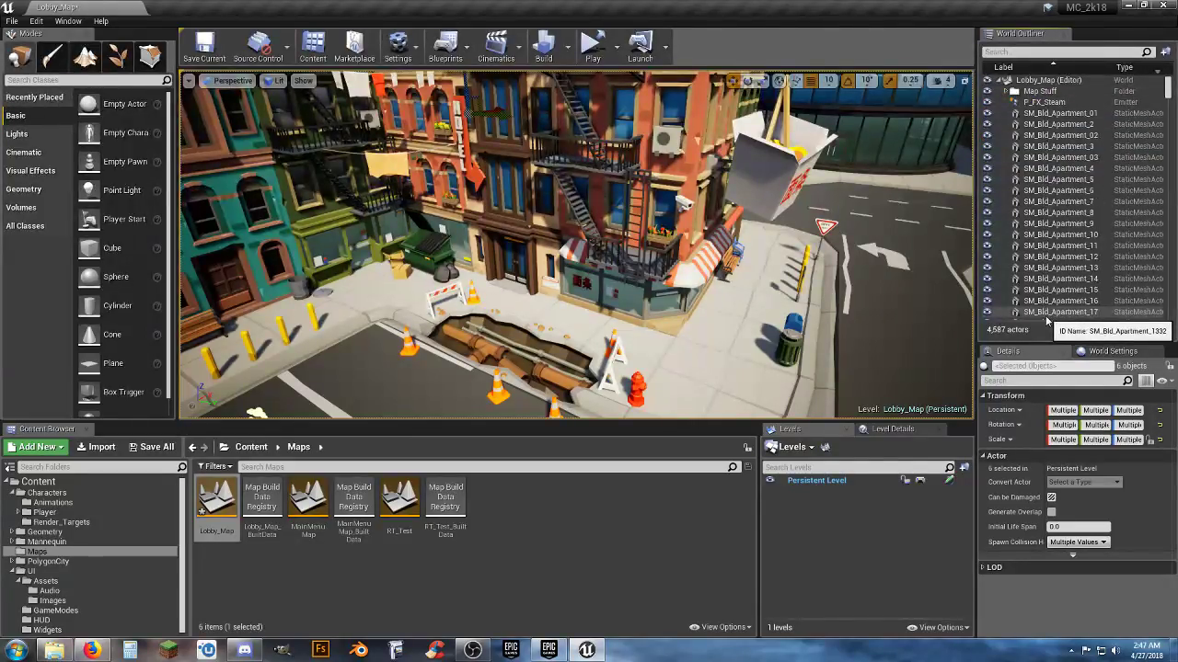
Place a Player Start in the parking space beside the curb and rotate it to -90° about Z.
right_click_drag(837, 290, 793, 284)
right_click_drag(607, 298, 625, 381)
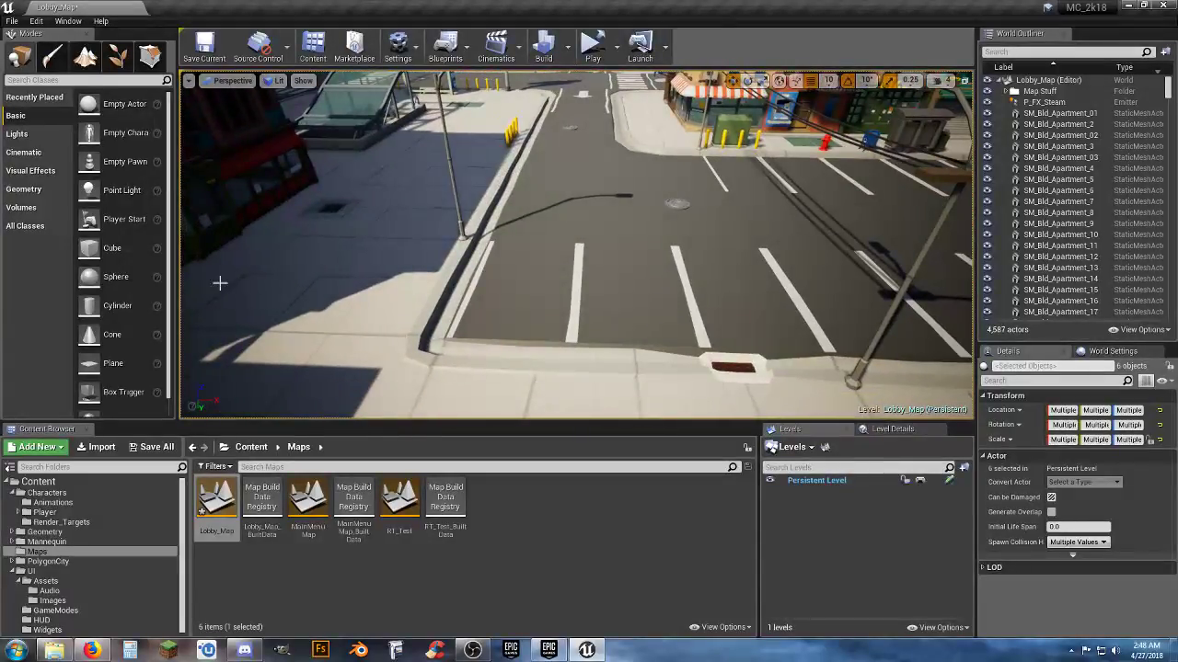
left_click_drag(112, 219, 528, 293)
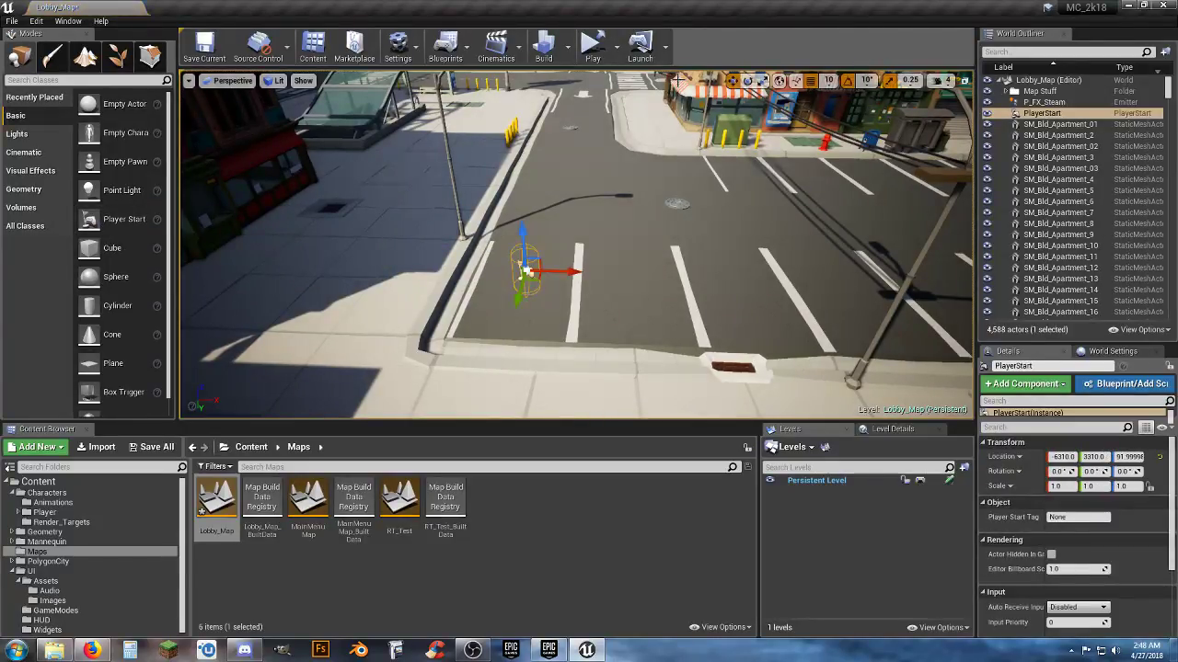
key("e")
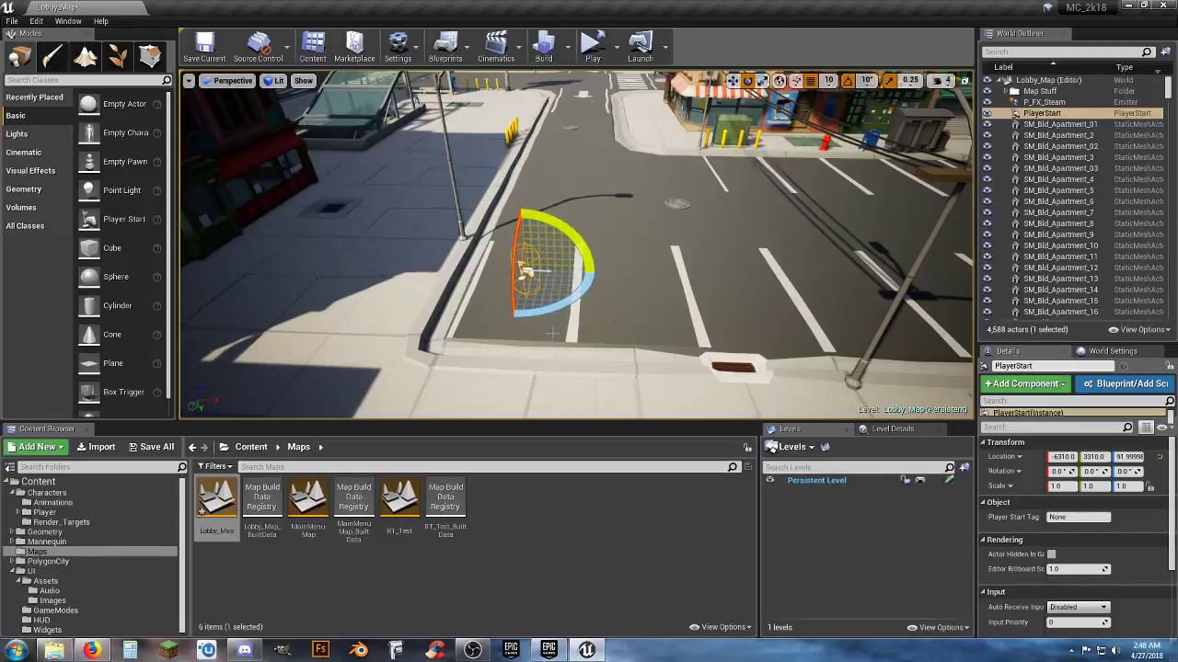
left_click_drag(587, 254, 508, 261)
key("d")
mouse_move(650, 290)
right_mouse_down()
mouse_move(649, 267)
mouse_move(660, 284)
right_mouse_up()
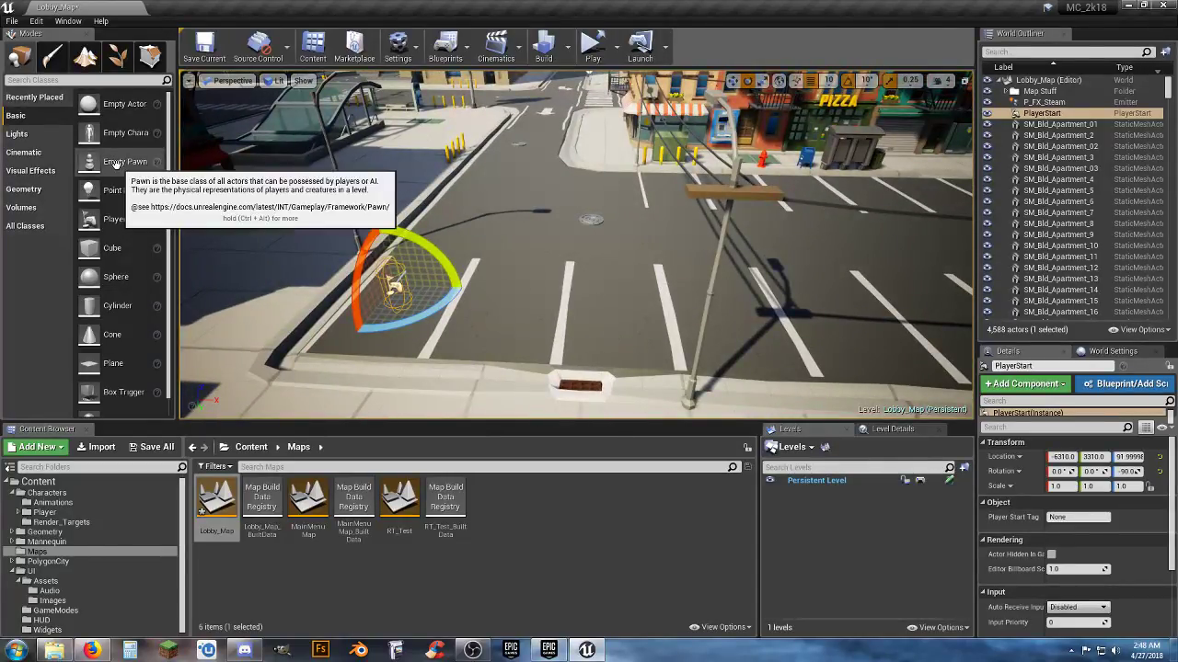
Set the level's GameMode Override to ThirdPersonGameMode.
left_click(1114, 350)
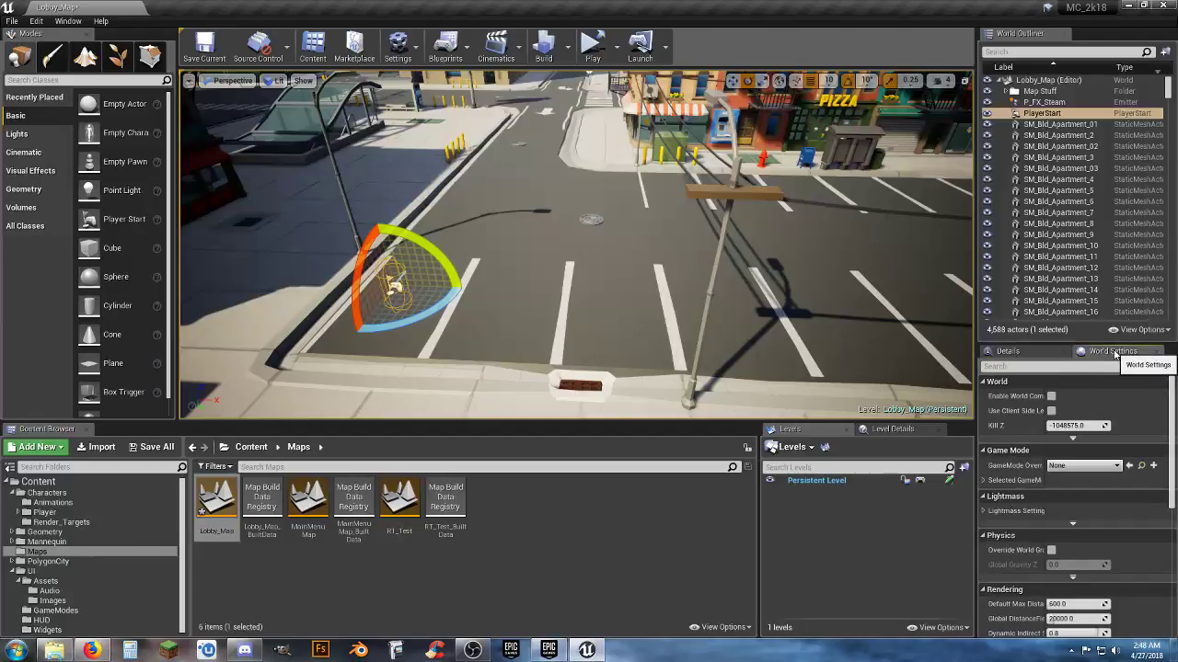
left_click(1084, 466)
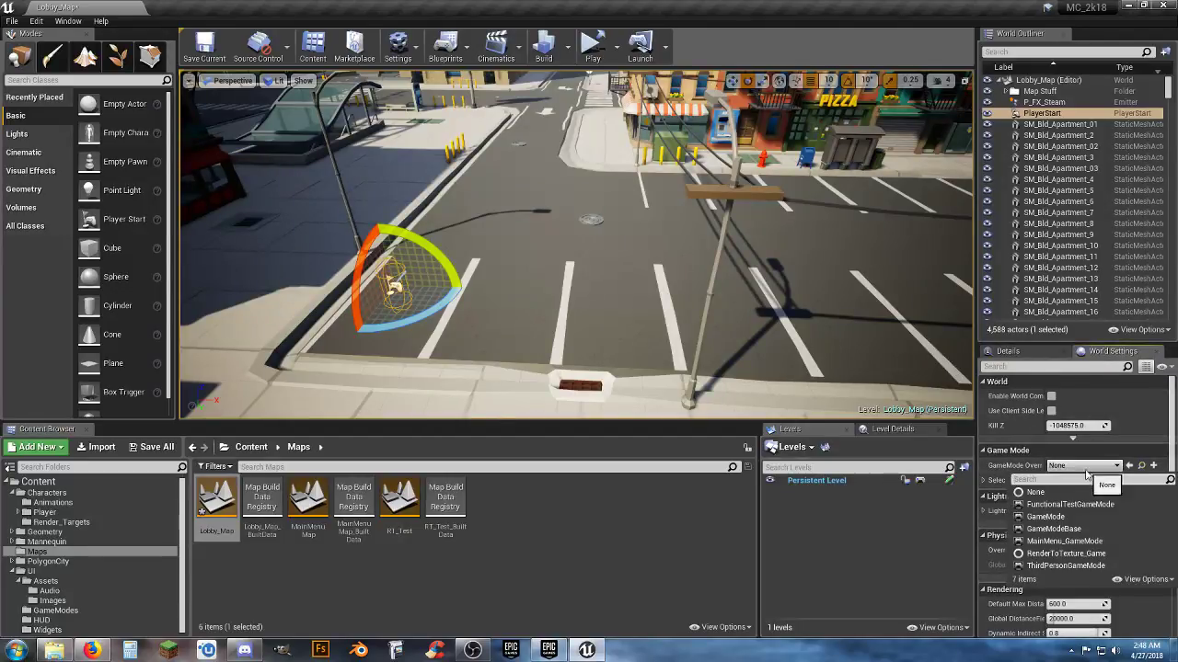
left_click(1065, 566)
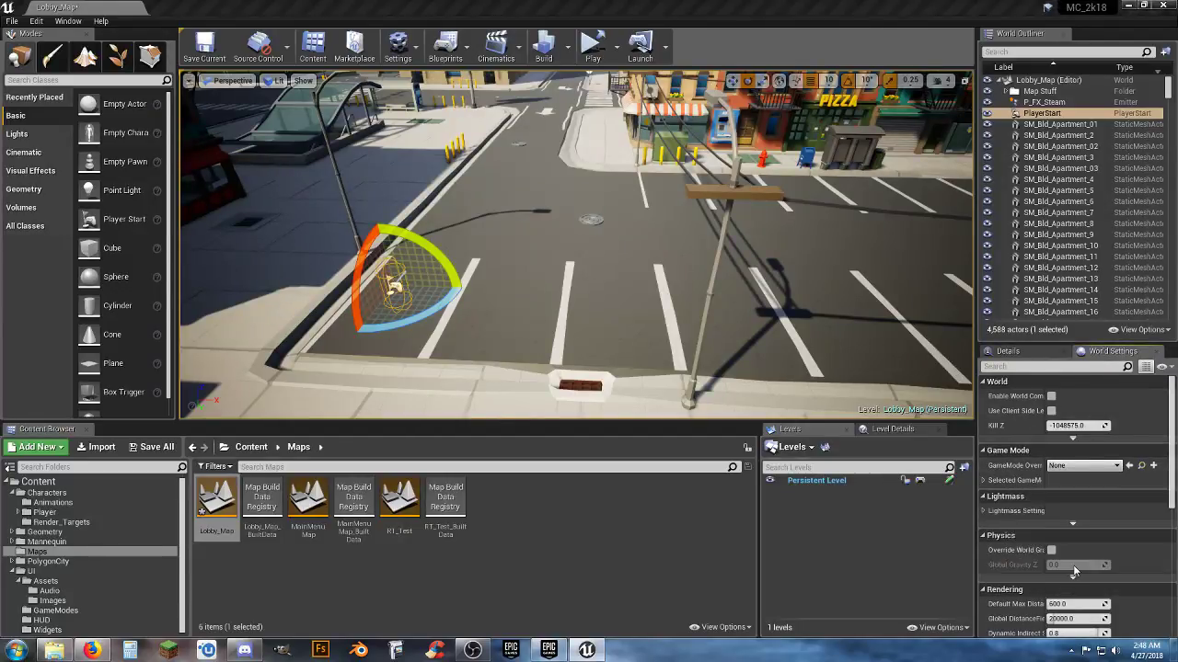
Play the level in the selected viewport, run the character forward from the player start, and end the session.
left_click(615, 54)
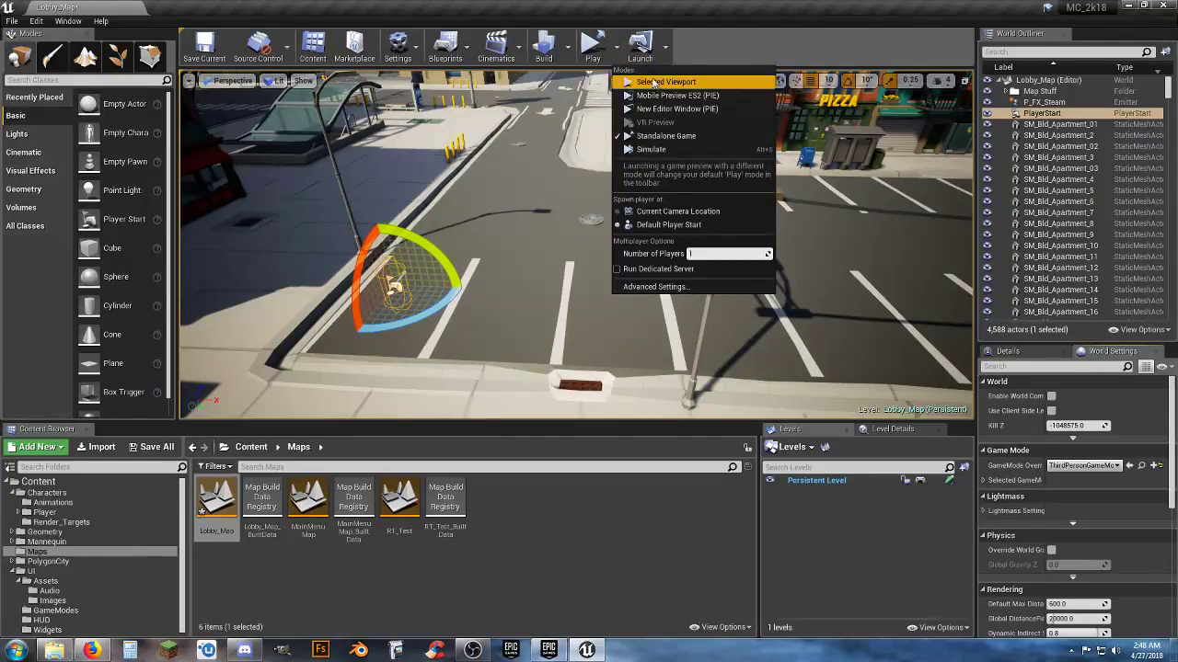
left_click(655, 81)
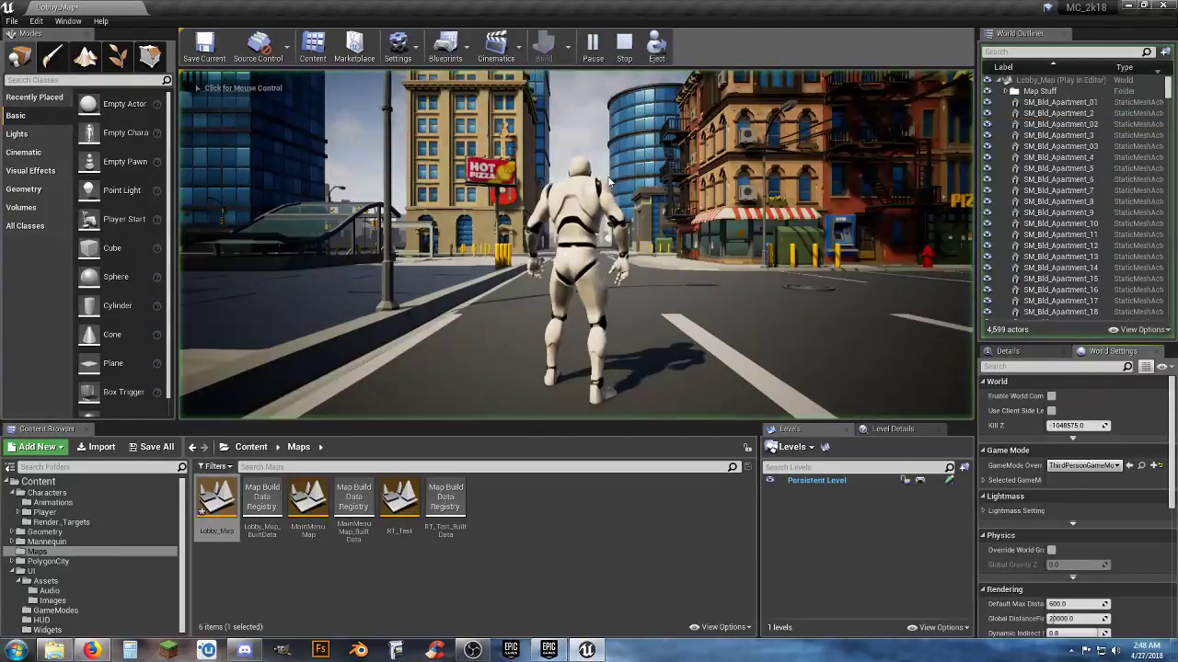
left_click(564, 273)
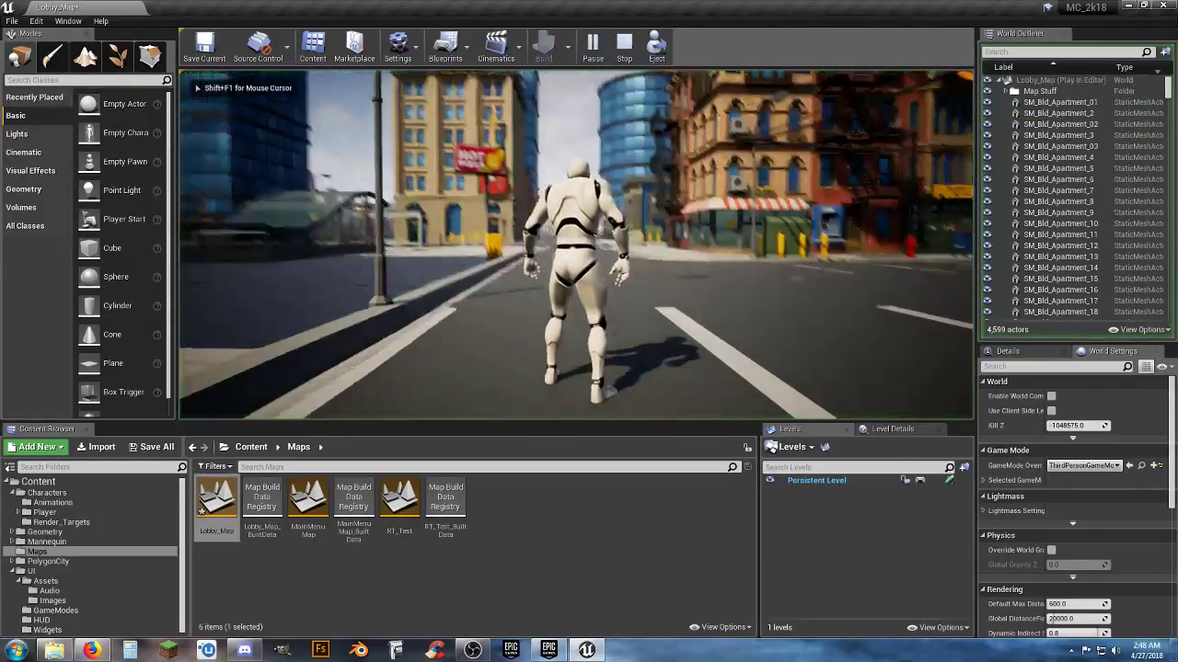
key("w")
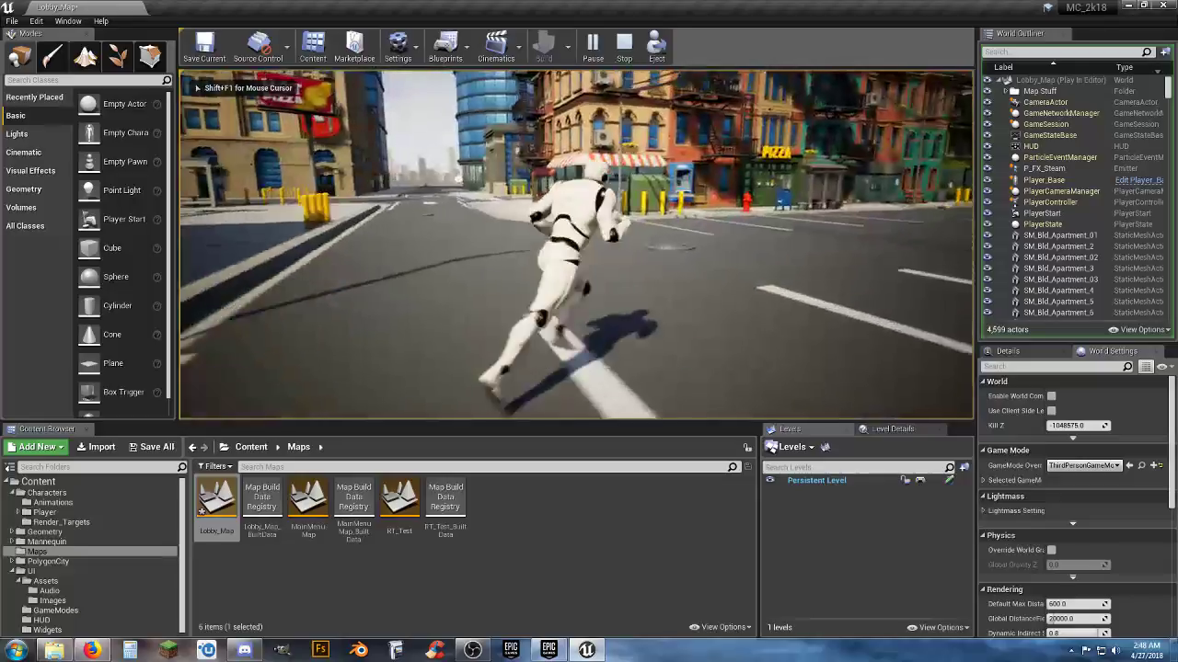
key("Escape")
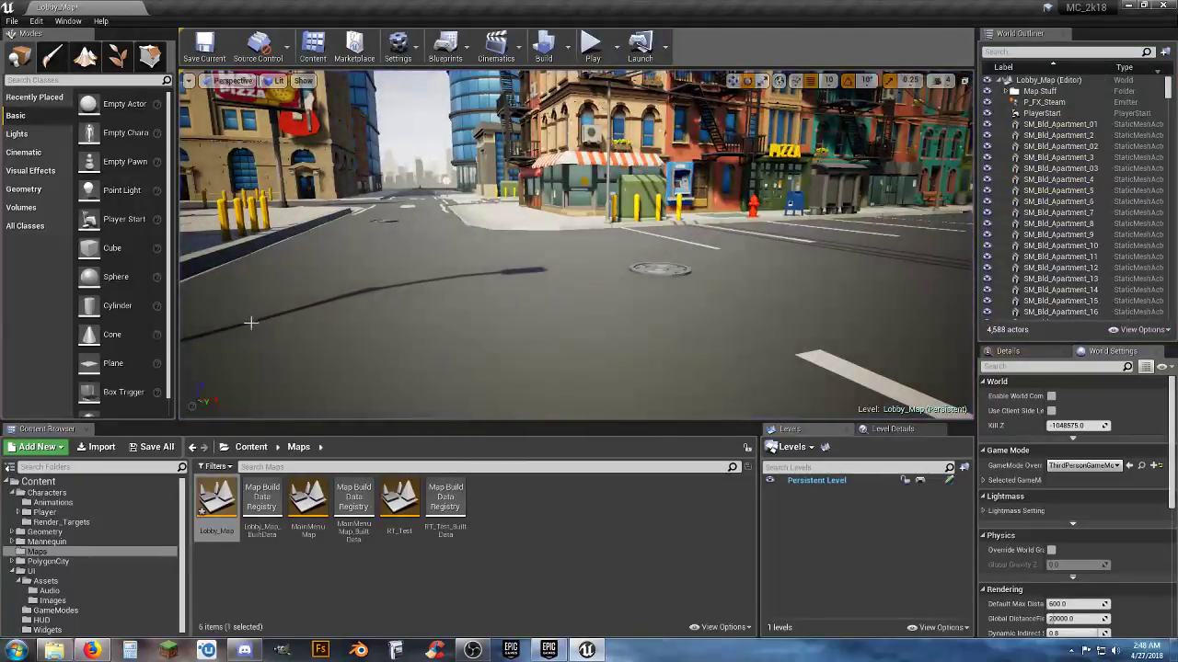
key("s")
right_click_drag(426, 299, 379, 260)
key("w")
key("s")
right_click_drag(474, 287, 359, 349)
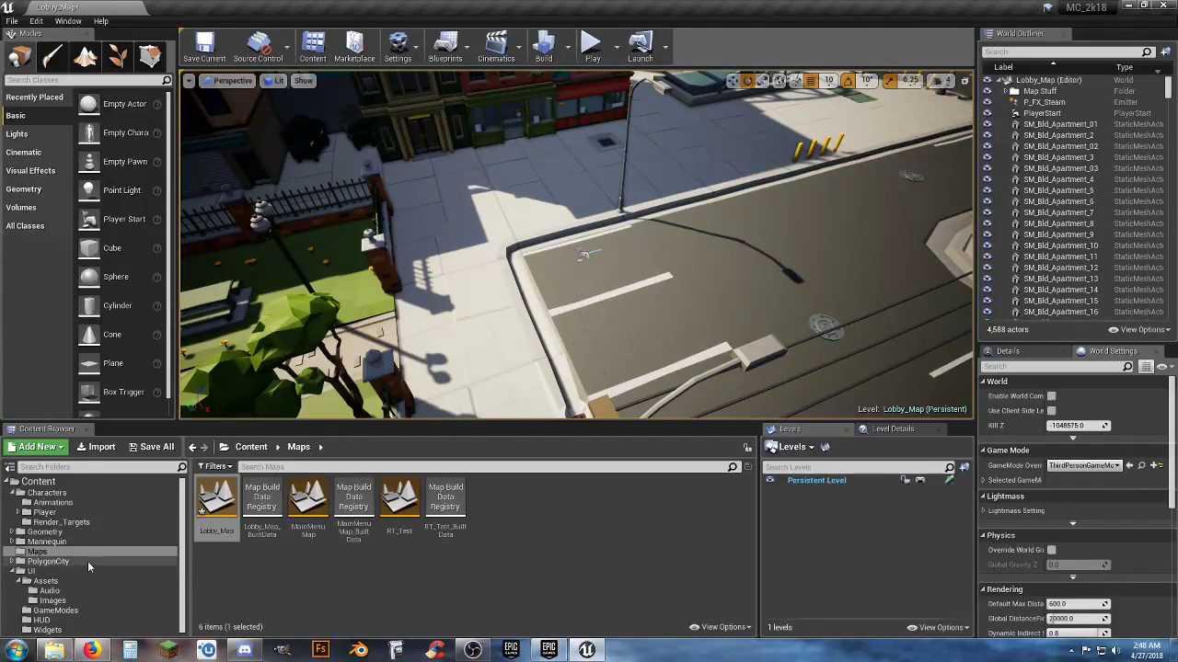
Open the Player_Base blueprint from Characters/Player/Blueprints, select its Mesh component and show it in the 3D preview.
left_click(44, 513)
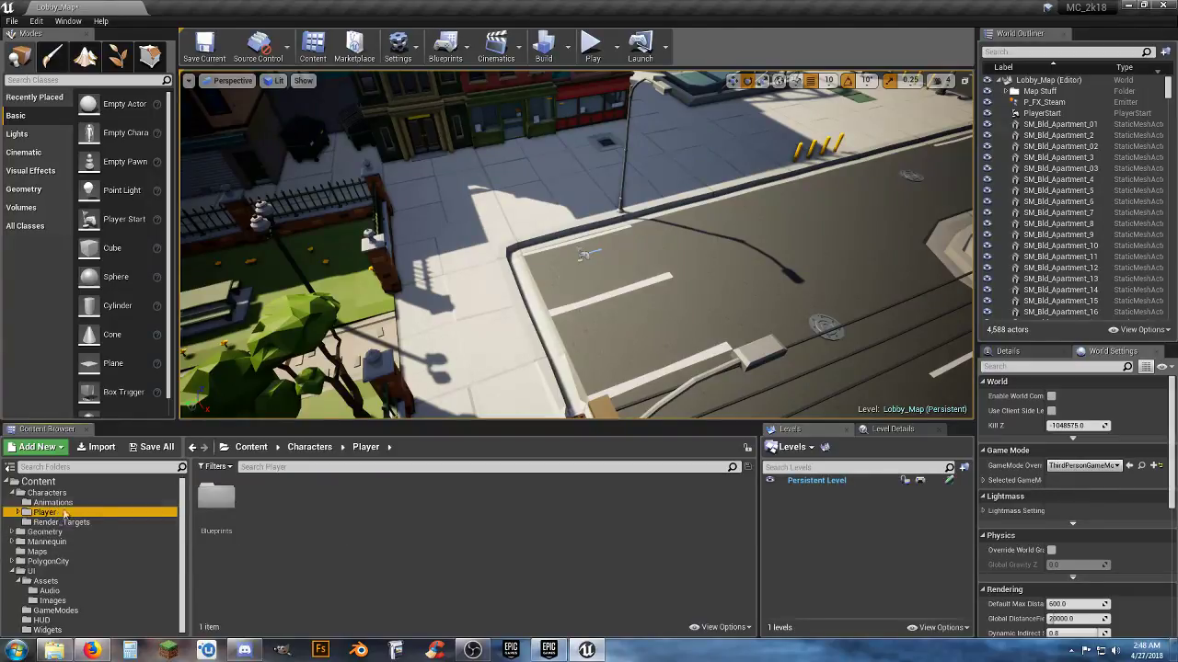
double_click(203, 490)
double_click(217, 502)
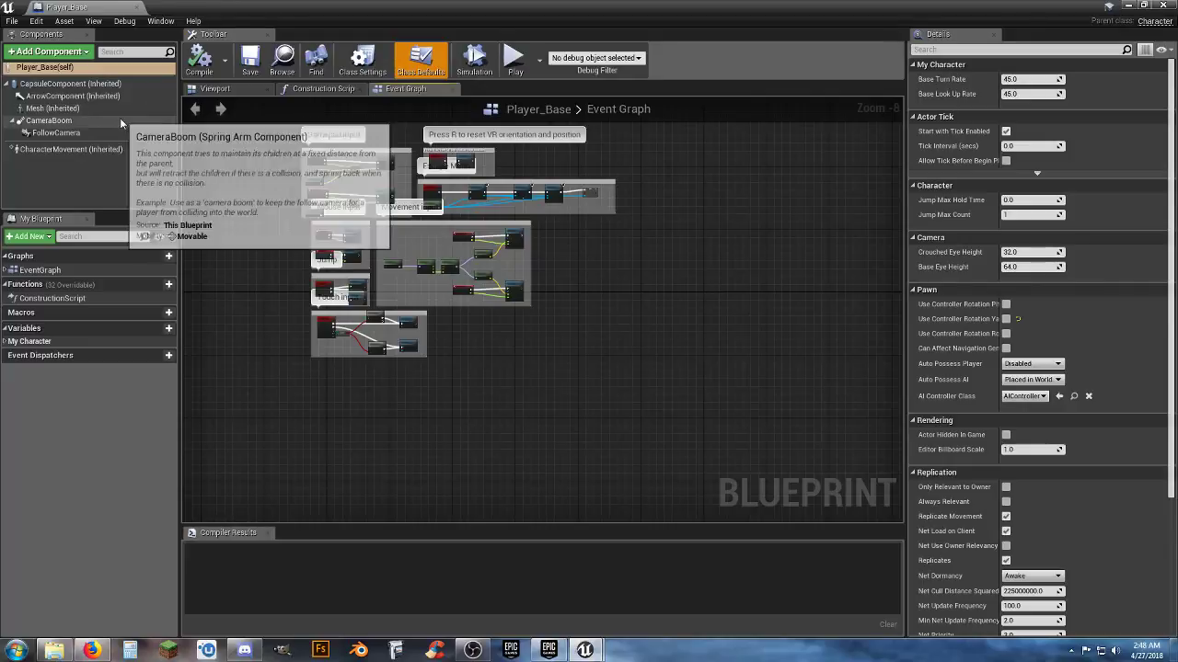
left_click(55, 108)
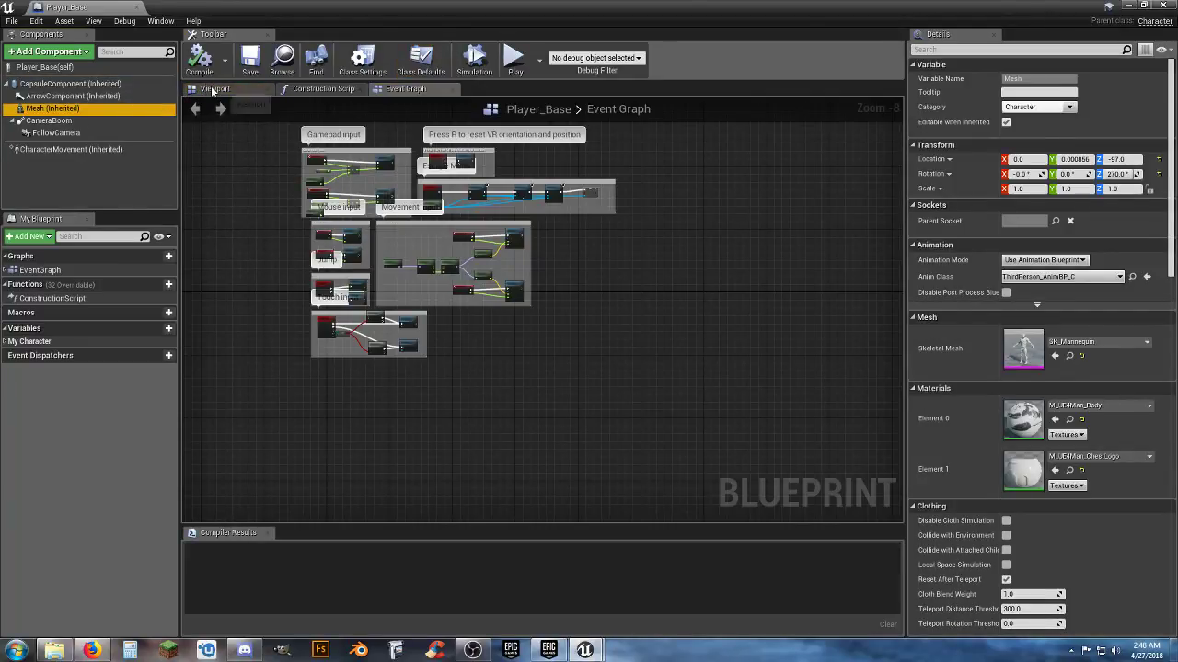
left_click(213, 90)
Assign the SK_Character_Male_Jacket skeletal mesh and Polygon_AnimBP_C anim class to the Mesh component, and compile, save and close the blueprint.
left_click(1102, 344)
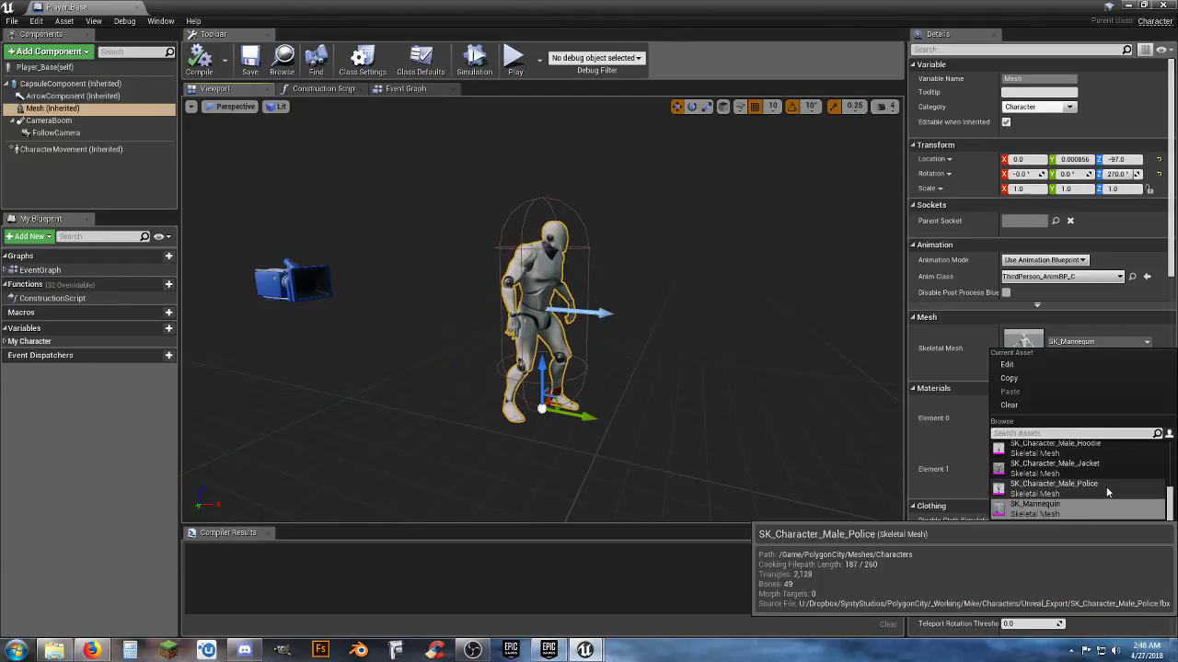
scroll(1107, 493, "up", 1)
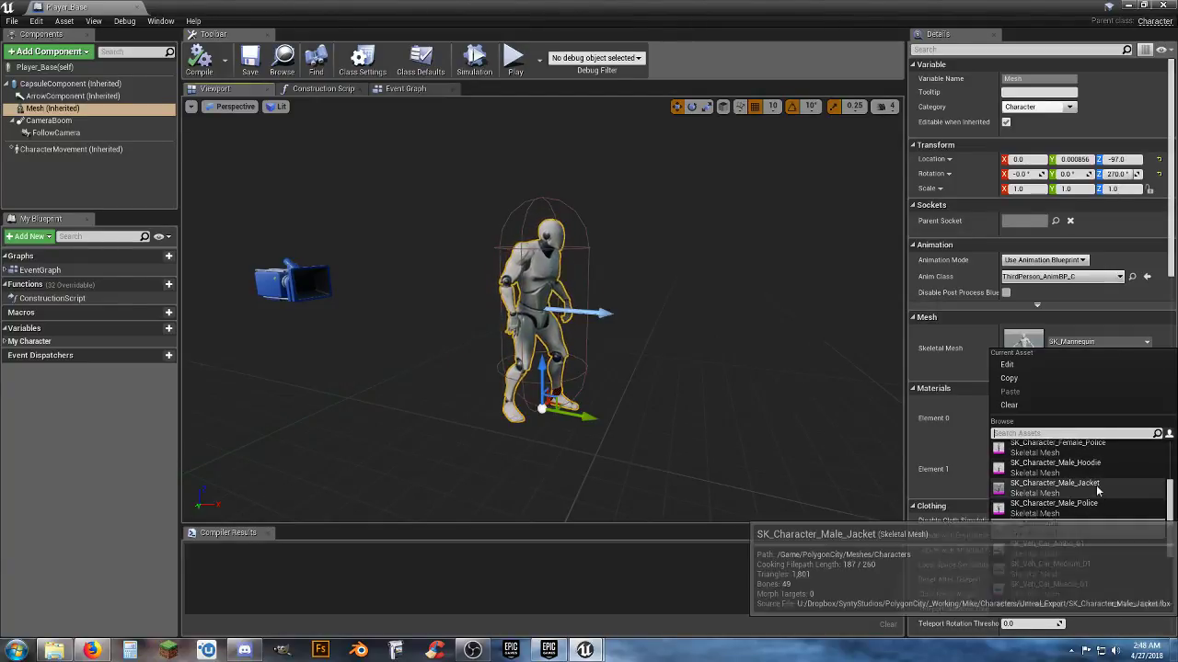
left_click(1097, 491)
left_click(1081, 276)
left_click(1054, 404)
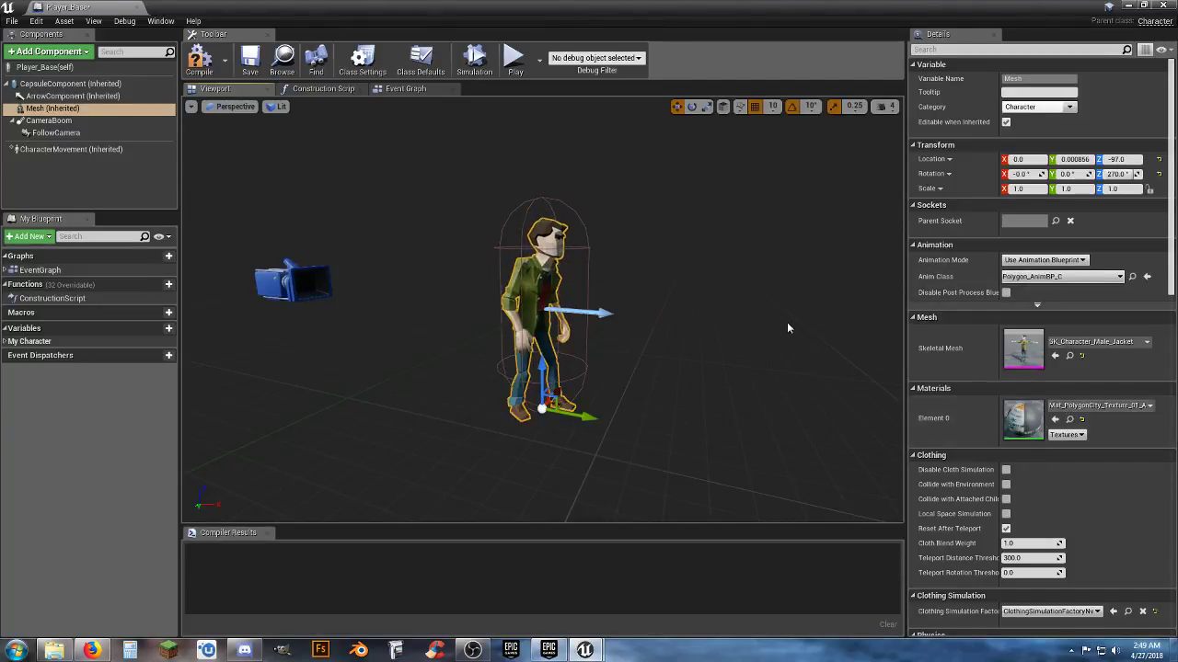
left_click(200, 60)
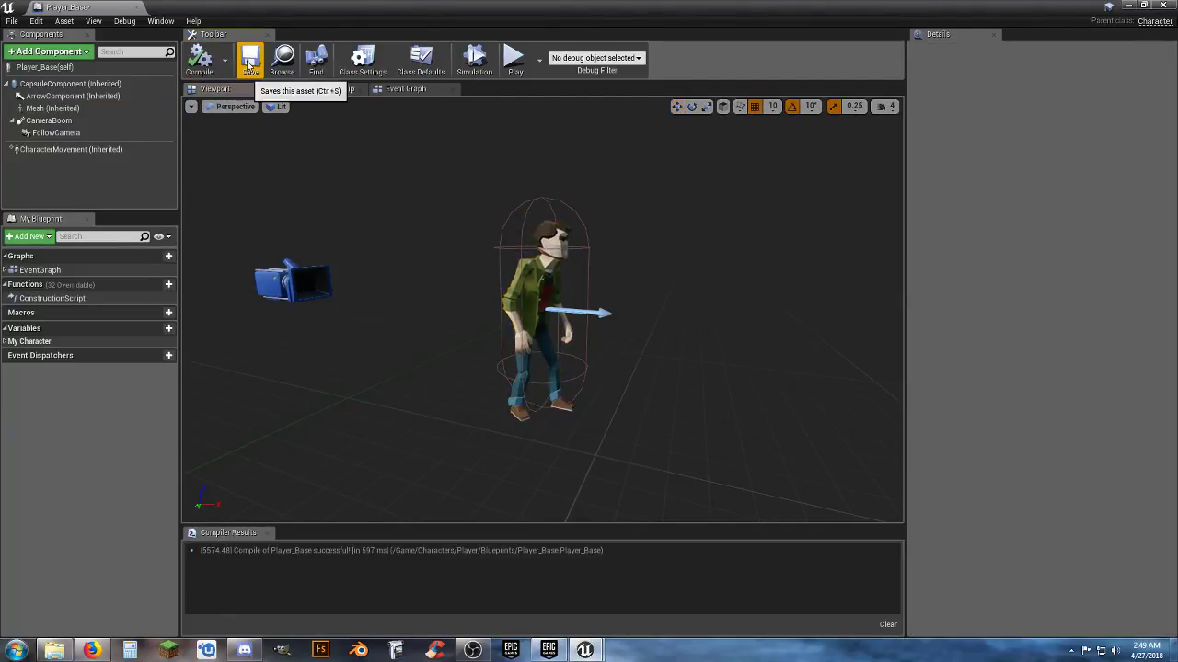
left_click(137, 7)
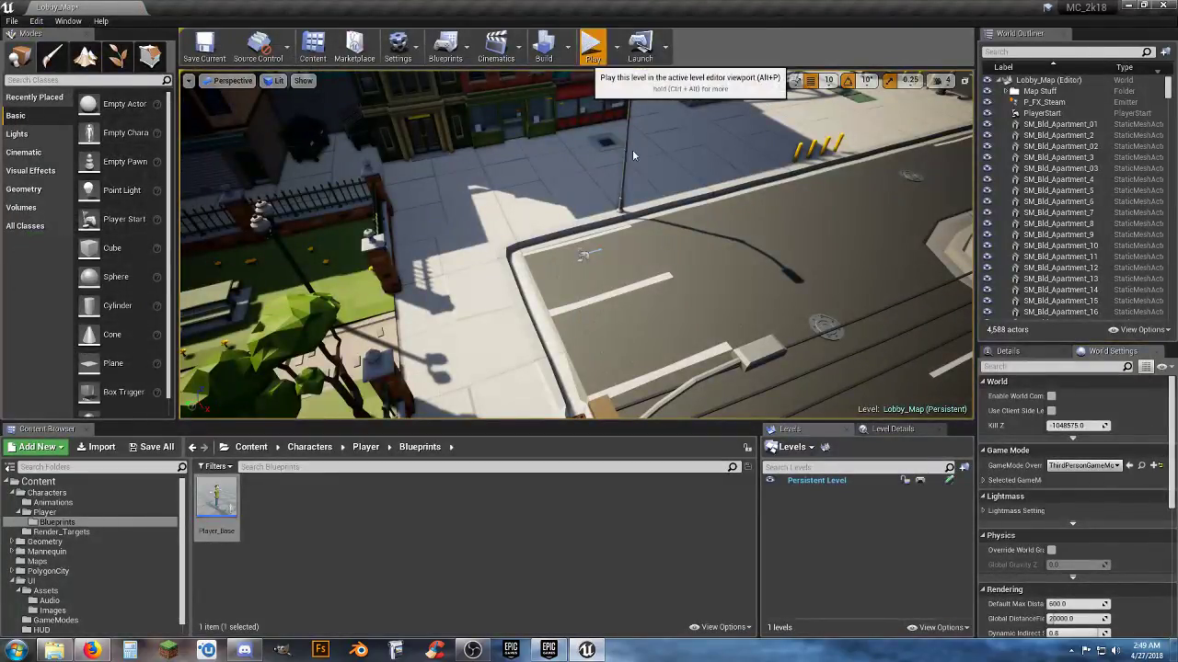
Play-test Lobby_Map by running the jacket character through the streets, and end the session.
left_click(593, 46)
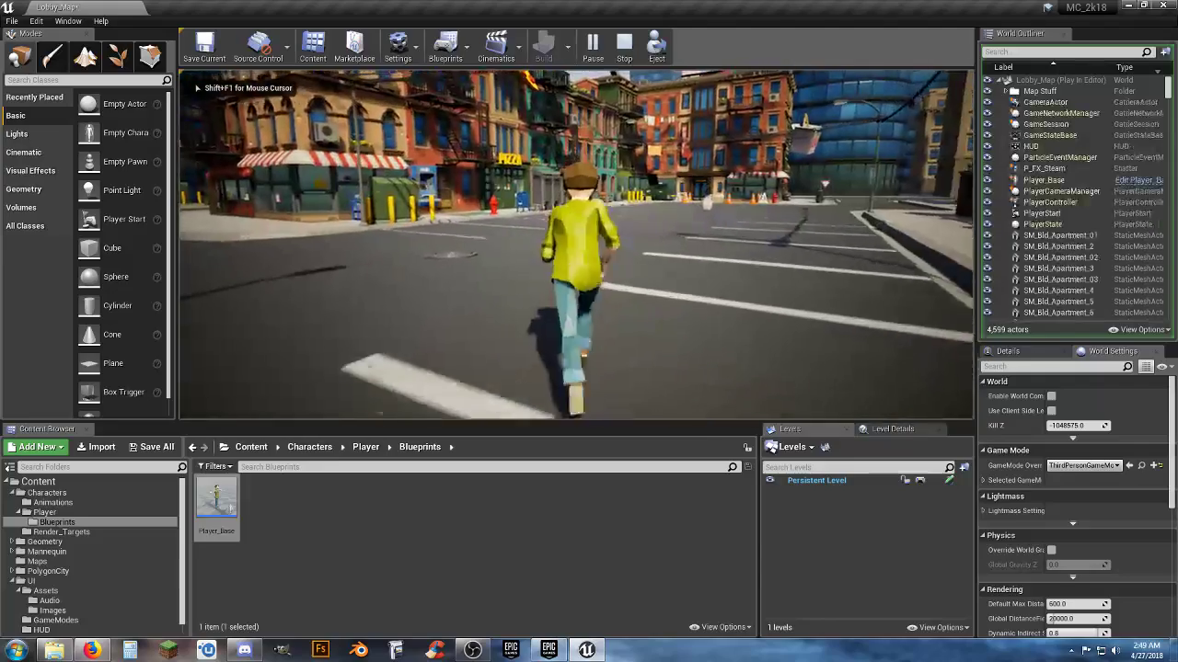
key("w")
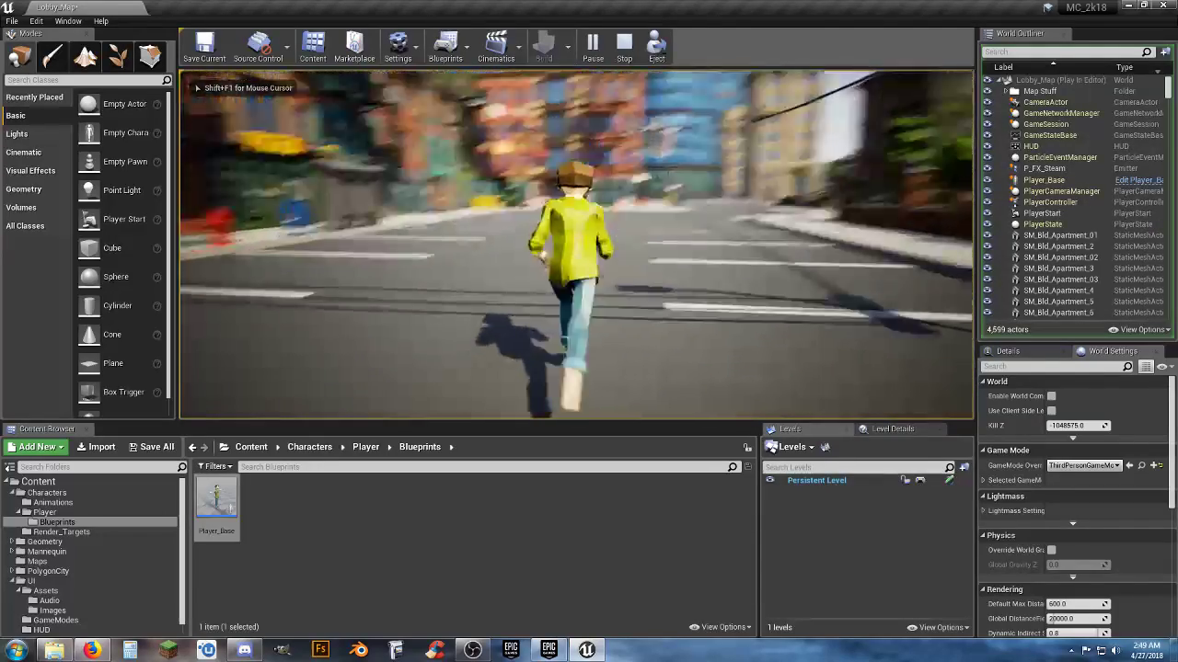
key("w")
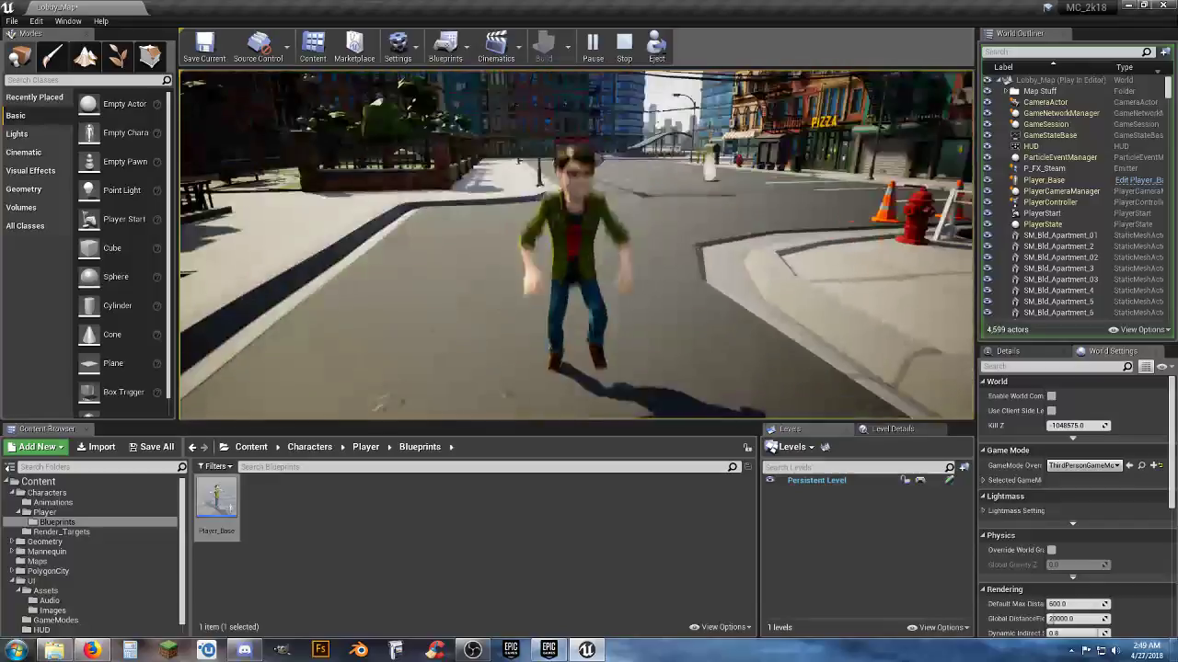
key("Escape")
Open BP_Cycle_Master from MP_CycleVehicle/Vehicles/Cycle/Blueprints, show the car in the 3D preview and select its SKVehicle component.
left_click(374, 583)
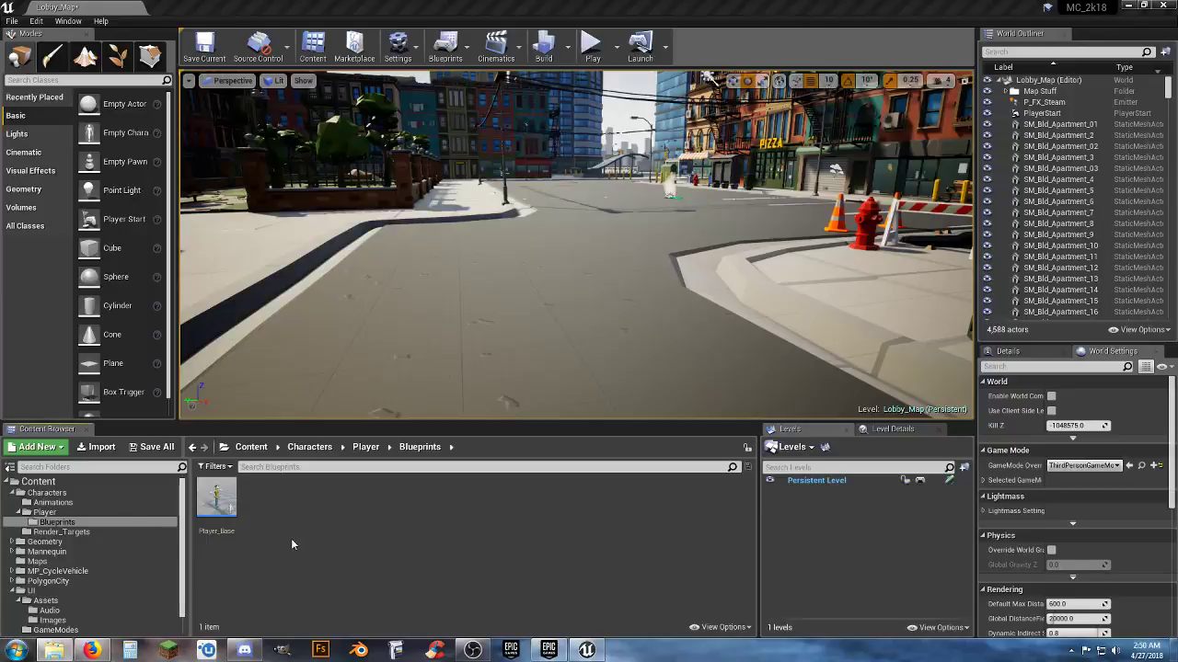
left_click(89, 571)
double_click(360, 504)
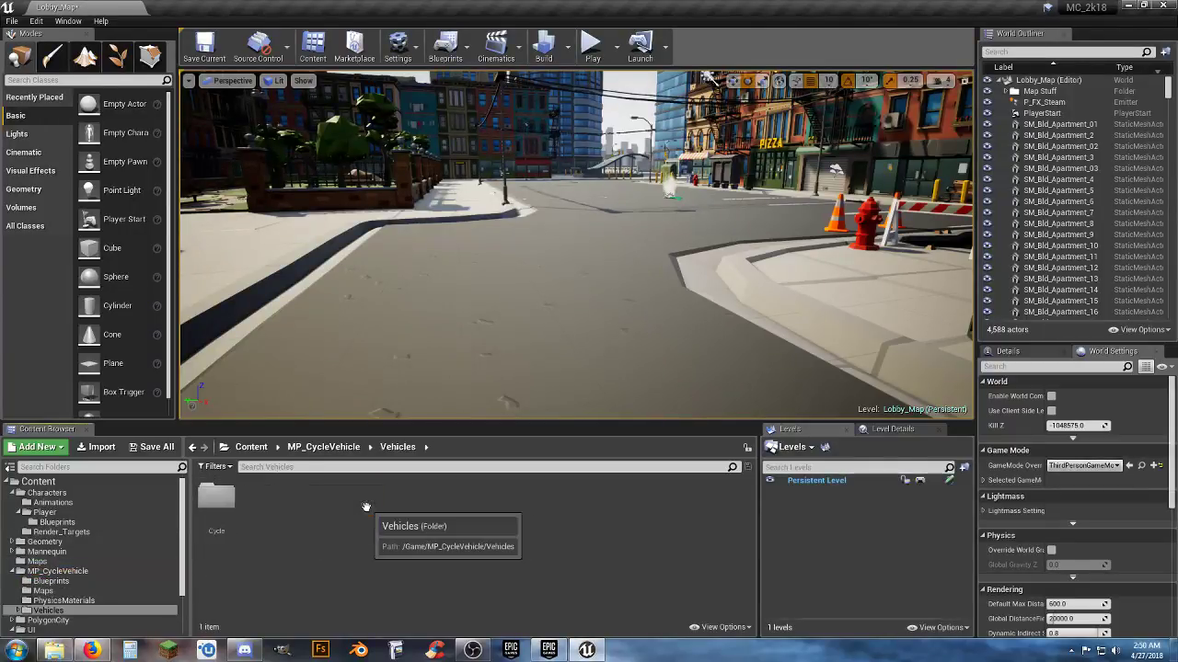
double_click(216, 501)
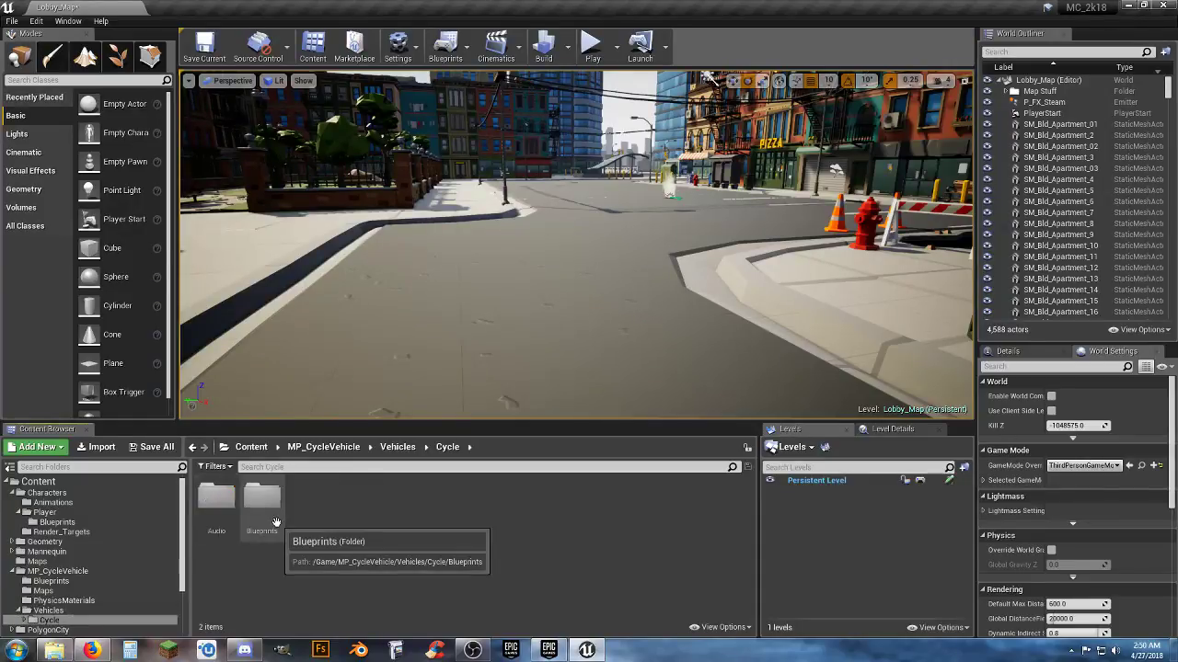
double_click(269, 504)
left_click(226, 500)
double_click(227, 499)
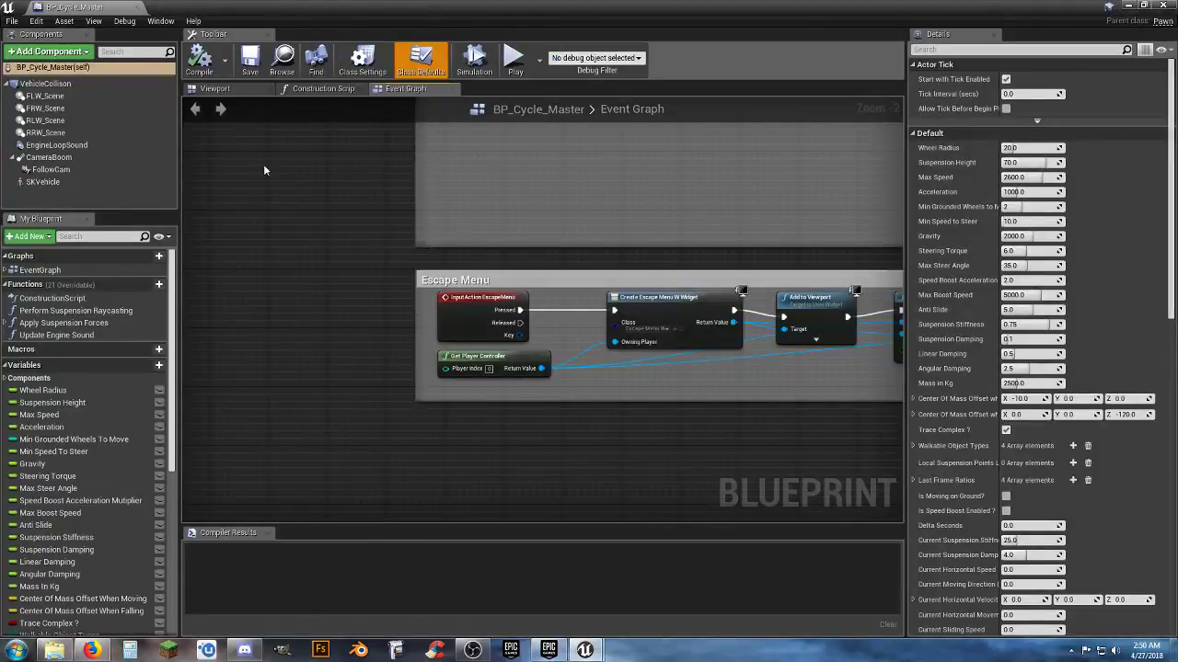
left_click(219, 90)
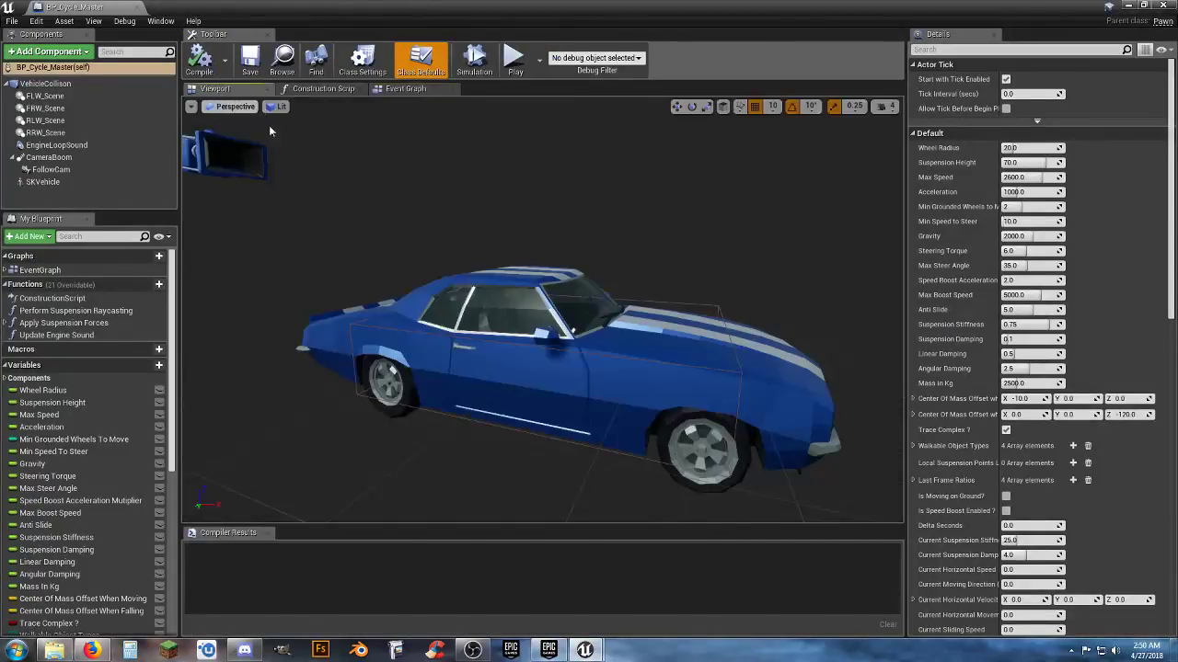
right_click_drag(439, 227, 414, 232)
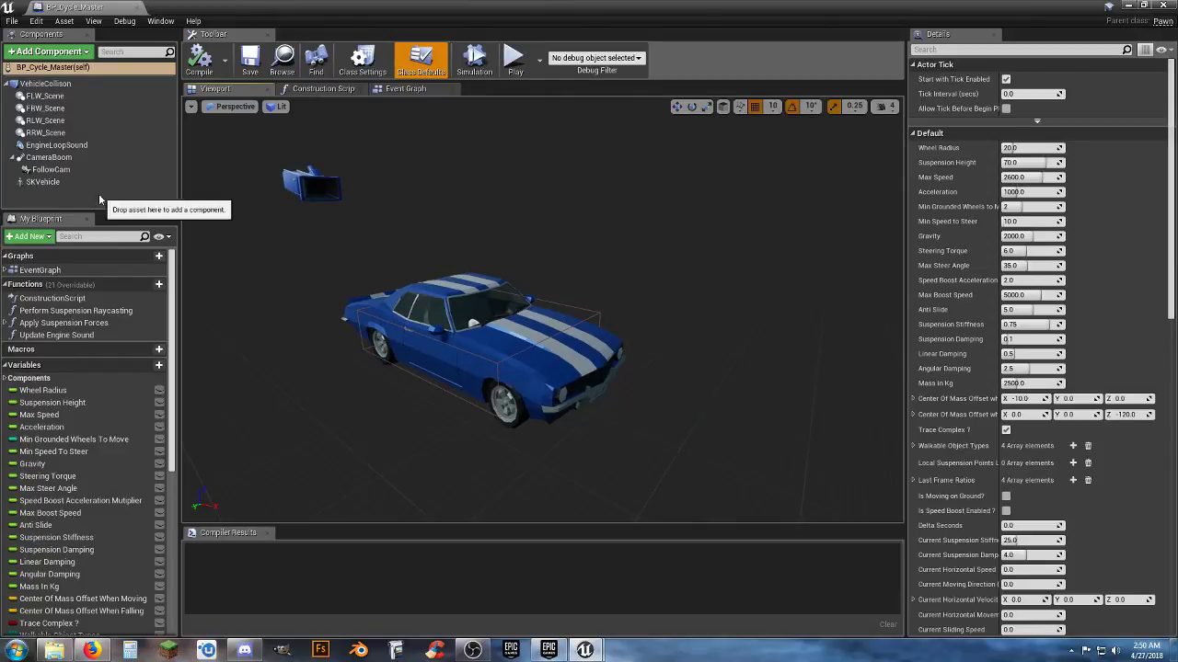
left_click(50, 182)
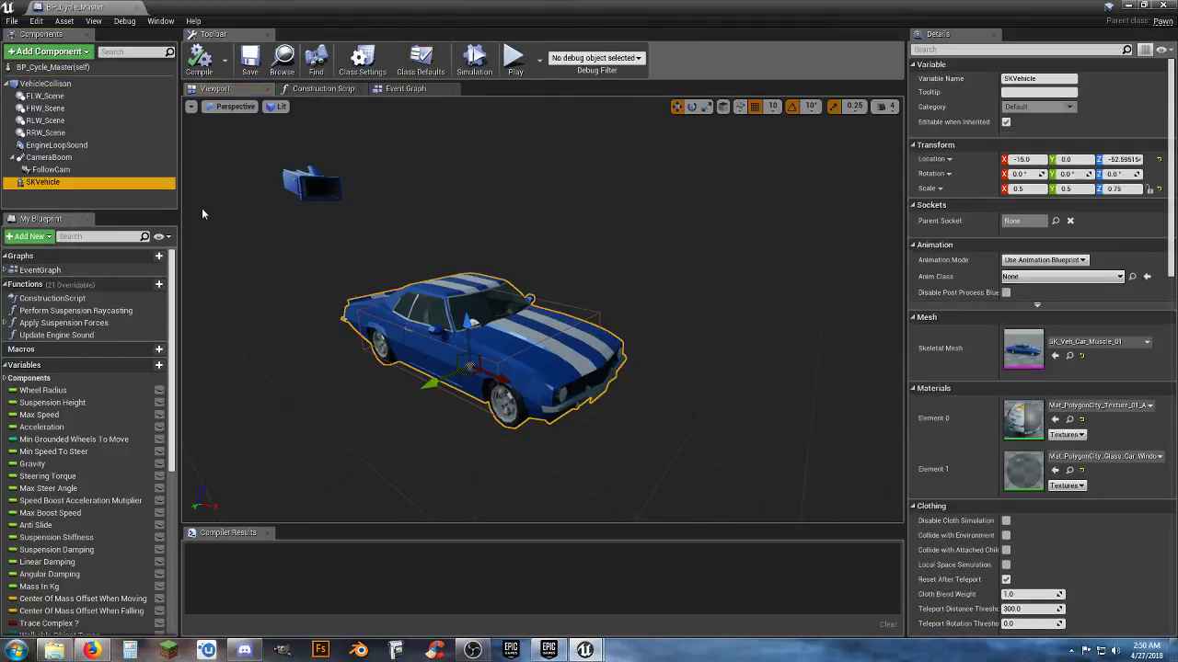
Try Mat_PolygonCity_Texture_01_B and Mat_PolygonCity_Texture_01_C as the car's Element 0 material.
left_click(1132, 409)
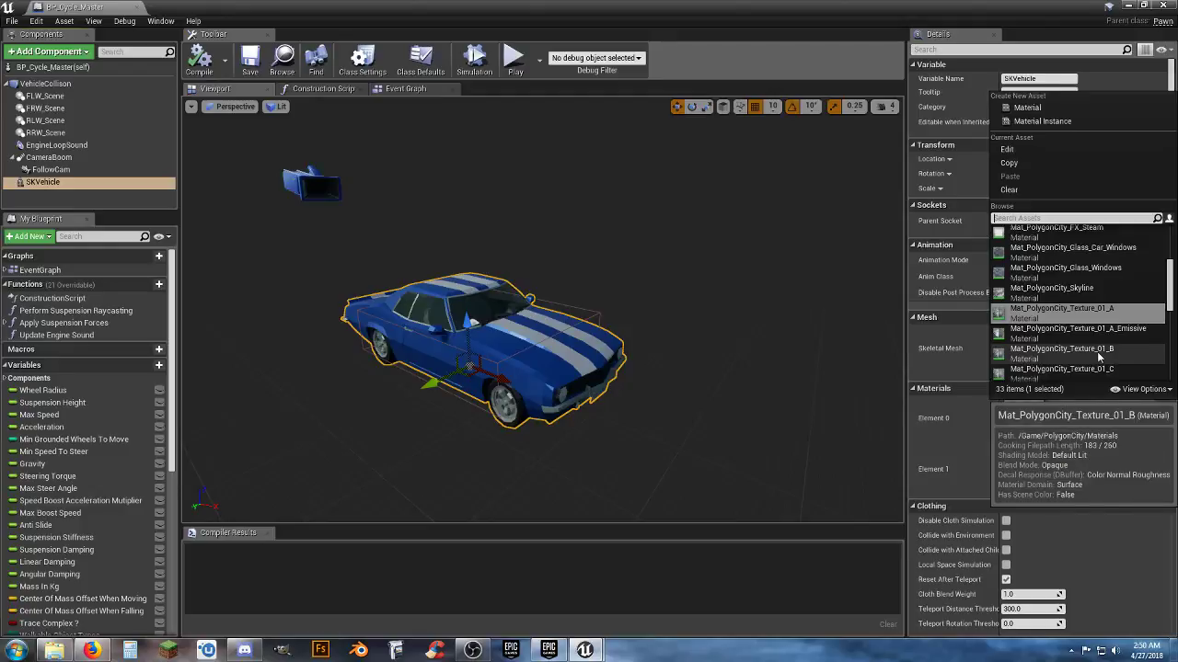
left_click(1099, 353)
left_click(1118, 408)
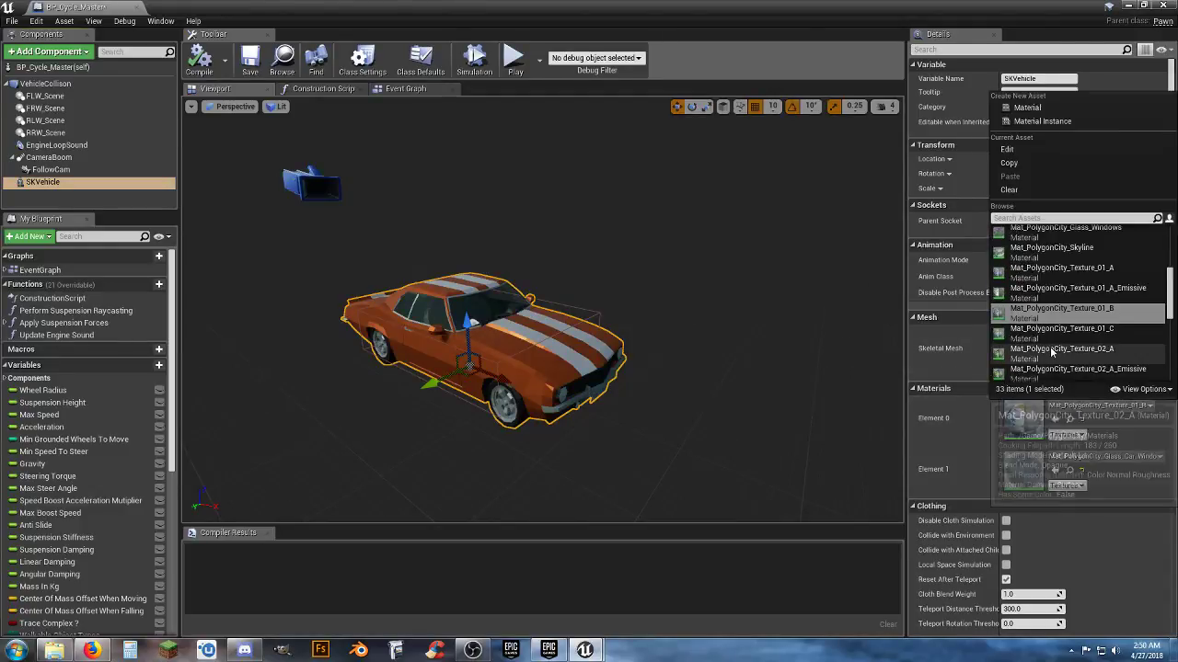
left_click(1097, 364)
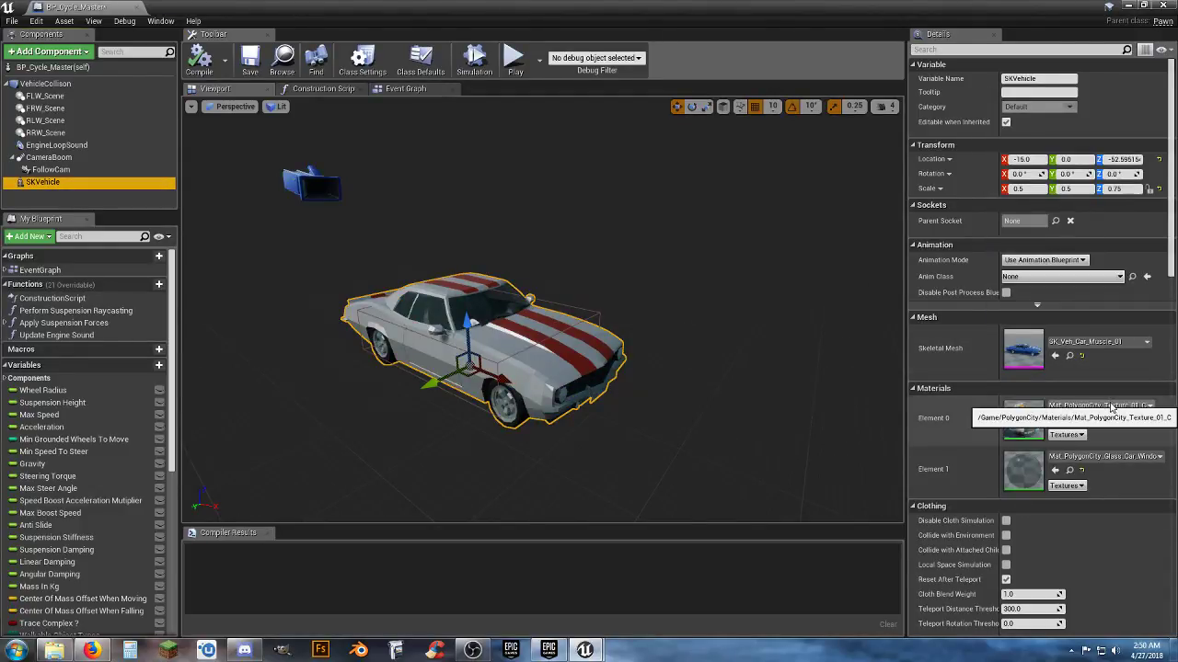
Set SKVehicle's Element 0 material to Mat_PolygonCity_Texture_02_A, and compile, save and close the blueprint.
left_click(1110, 412)
left_click(1106, 369)
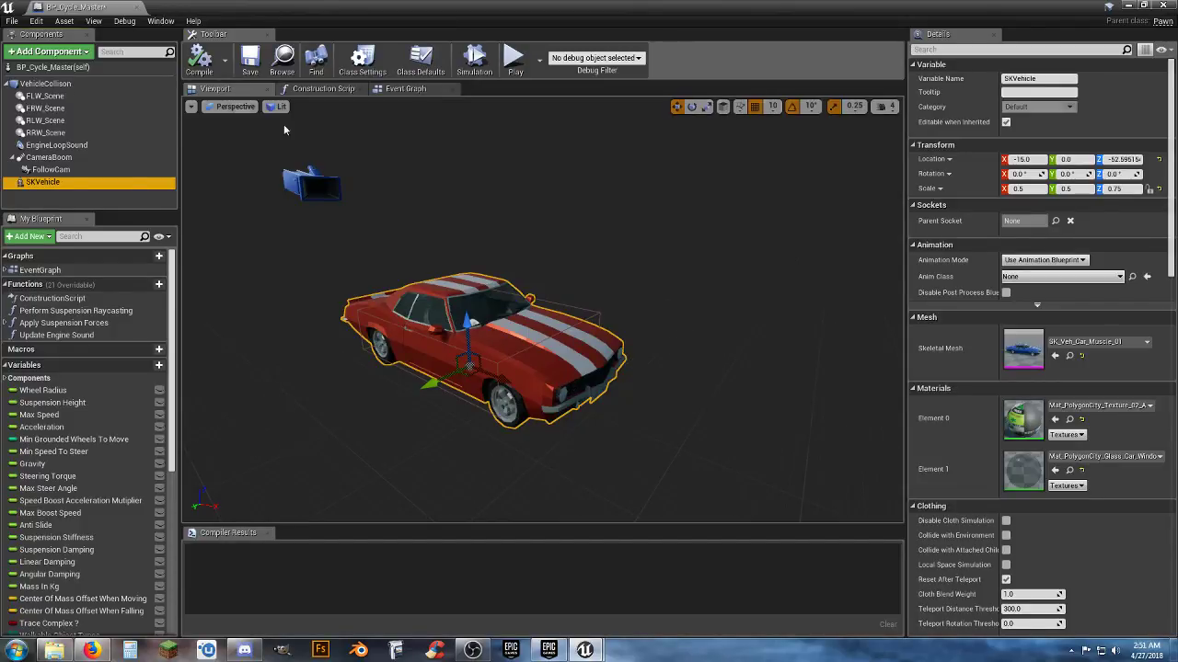
left_click(199, 59)
left_click(249, 61)
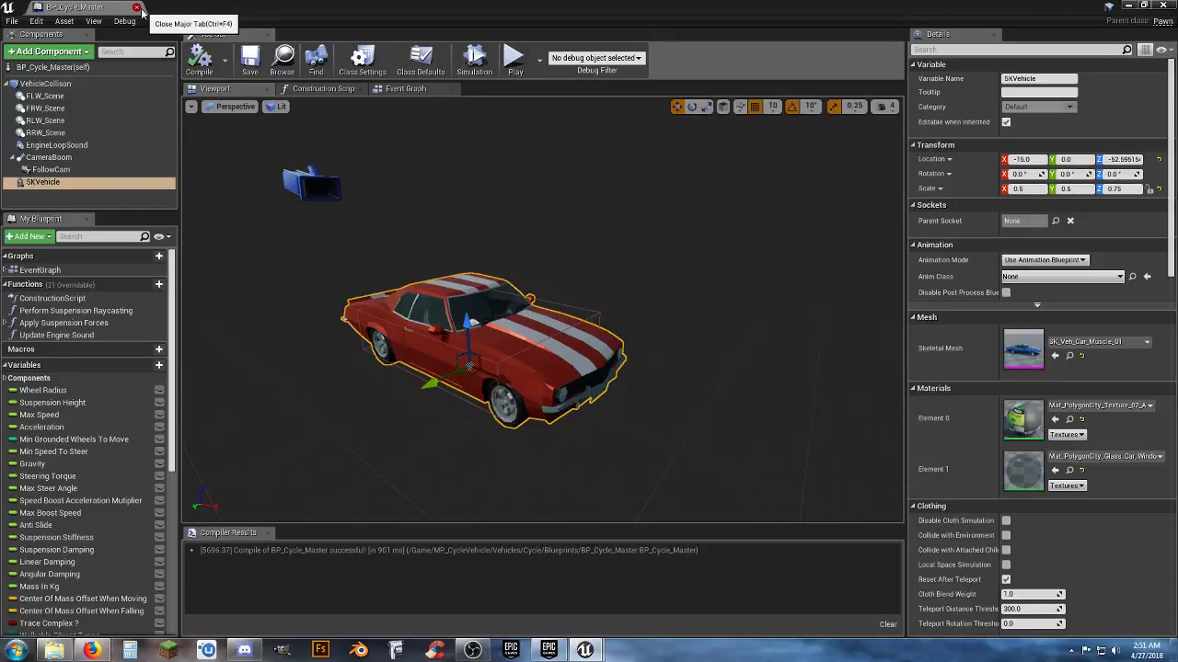
left_click(137, 8)
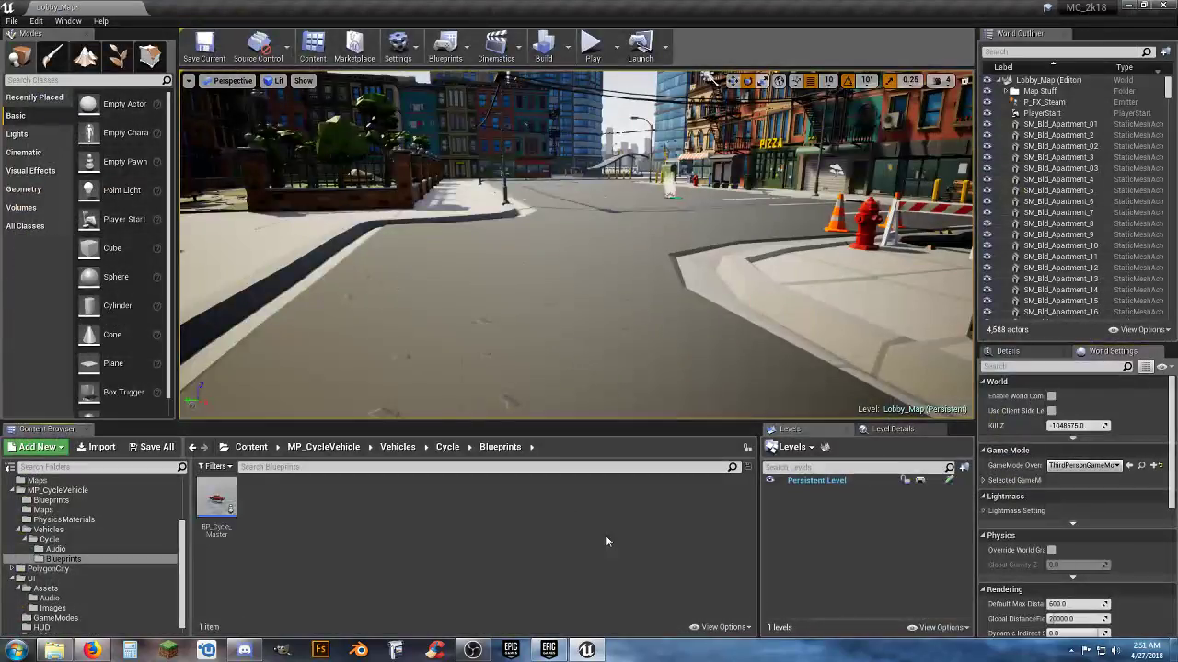
Set Lobby_Map's GameMode Override to GM_MP_Cycle_Vehicle and start a play session in the viewport.
left_click(1083, 466)
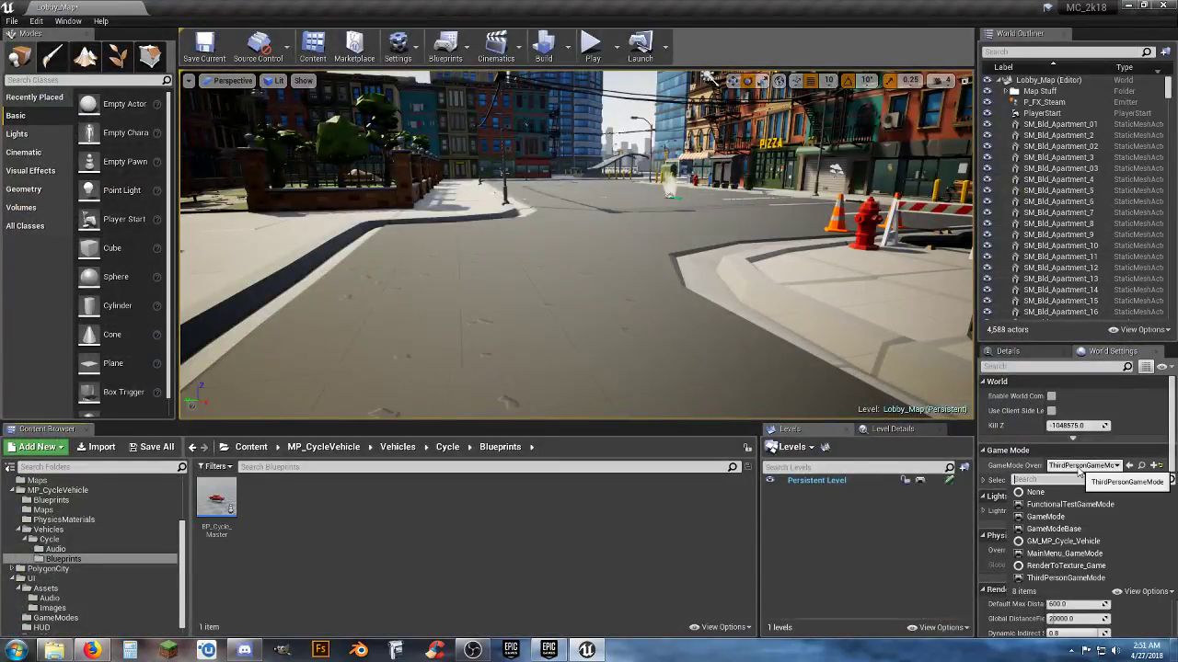
left_click(1063, 541)
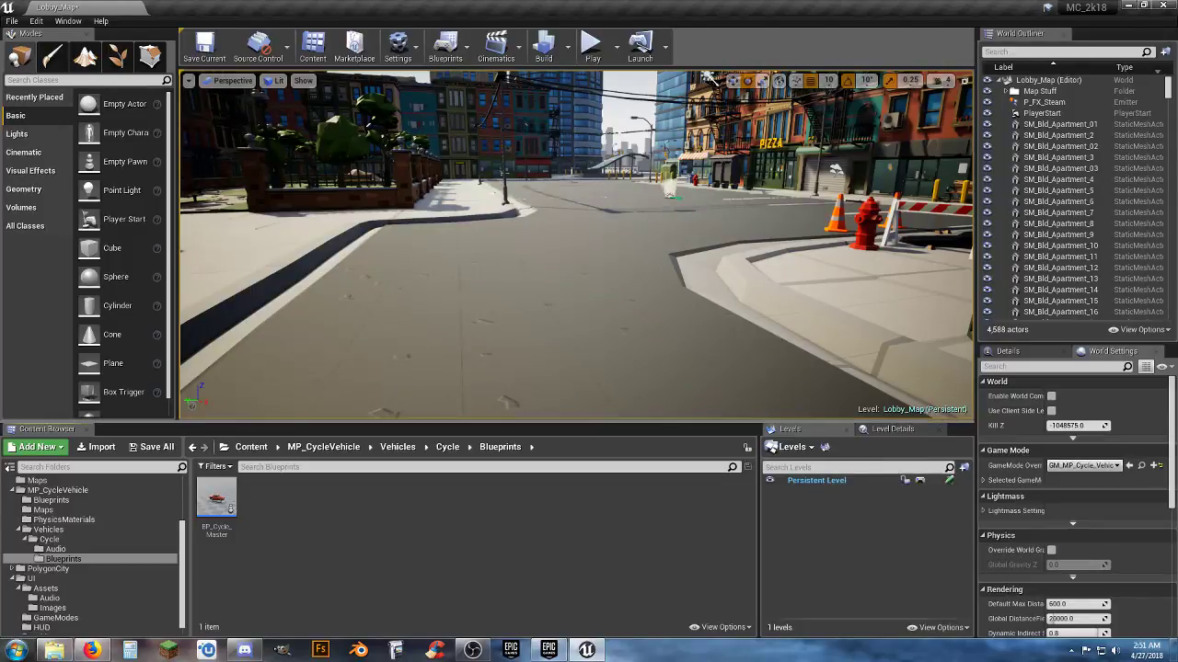
left_click(591, 44)
left_click(577, 255)
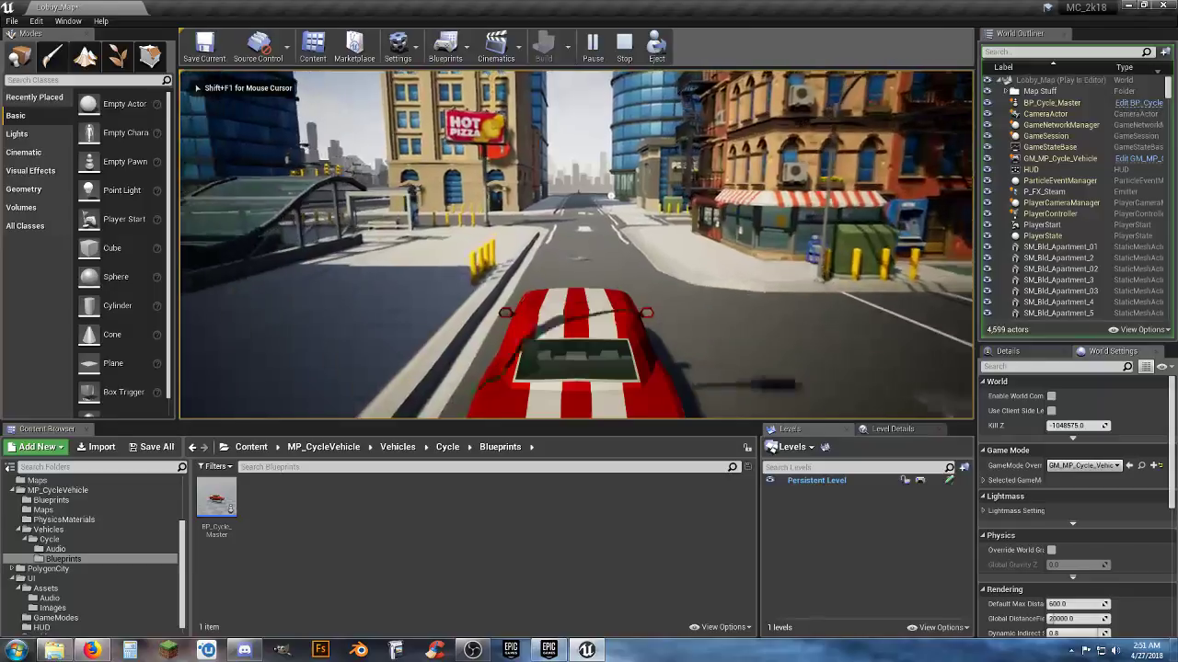
Test-drive the striped muscle car past the police station, along the waterfront and through the city streets to the fenced park.
key("w")
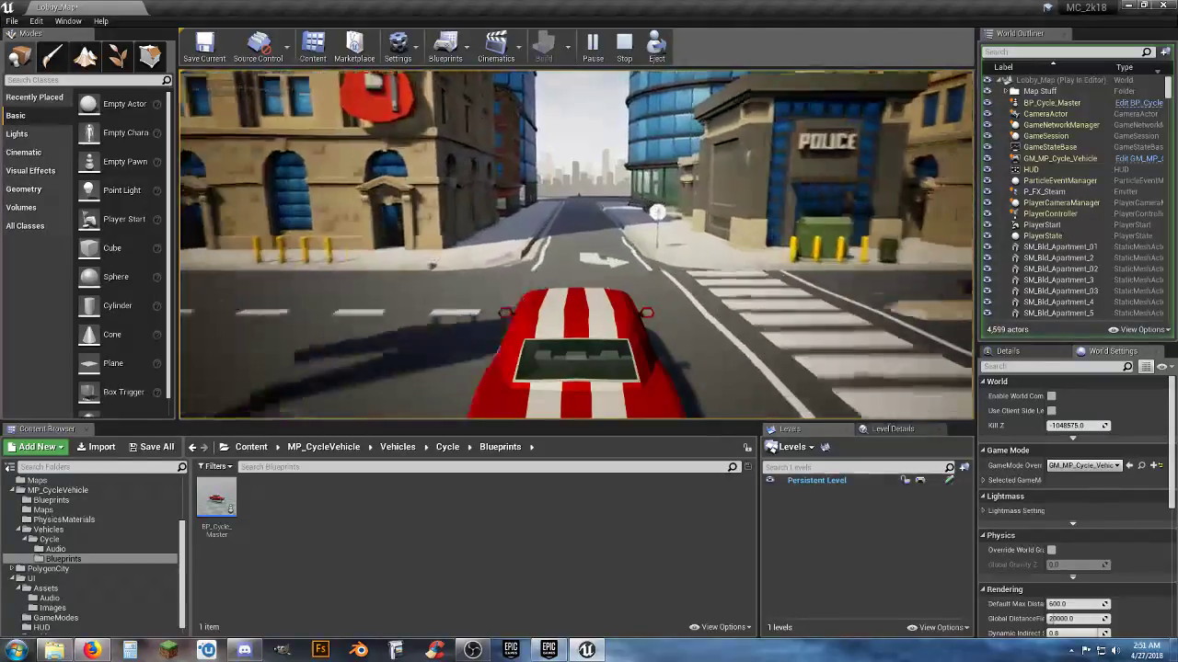
key("w")
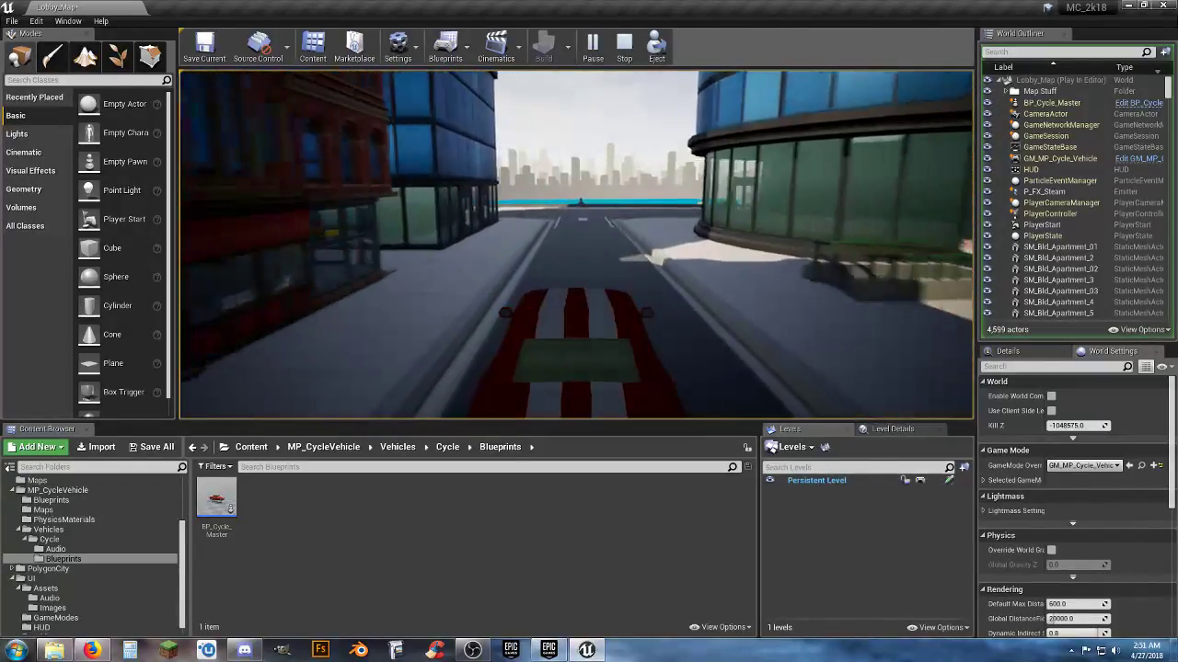
key("d")
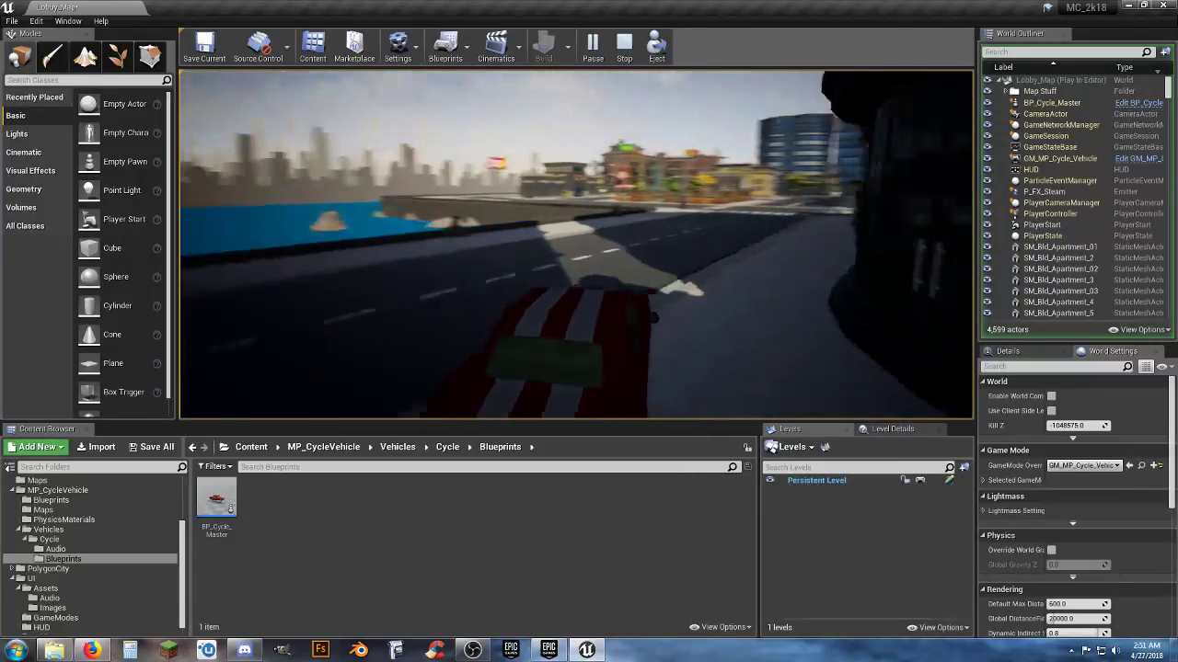
key("w")
key("a")
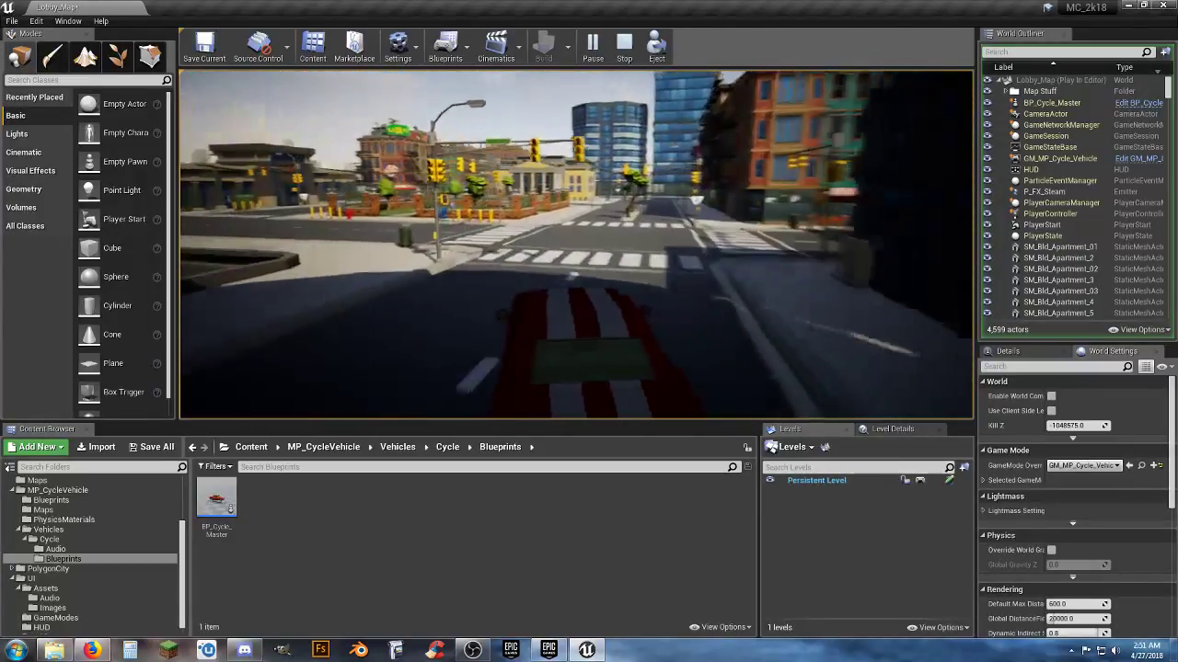
key("a")
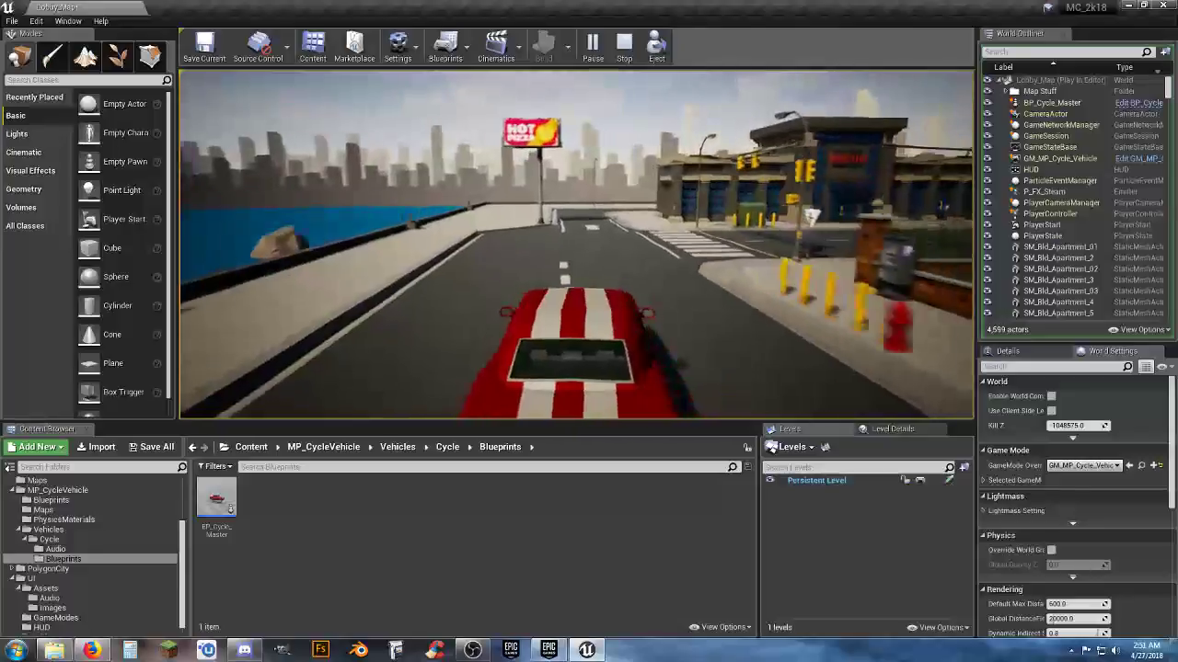
key("d")
key("a")
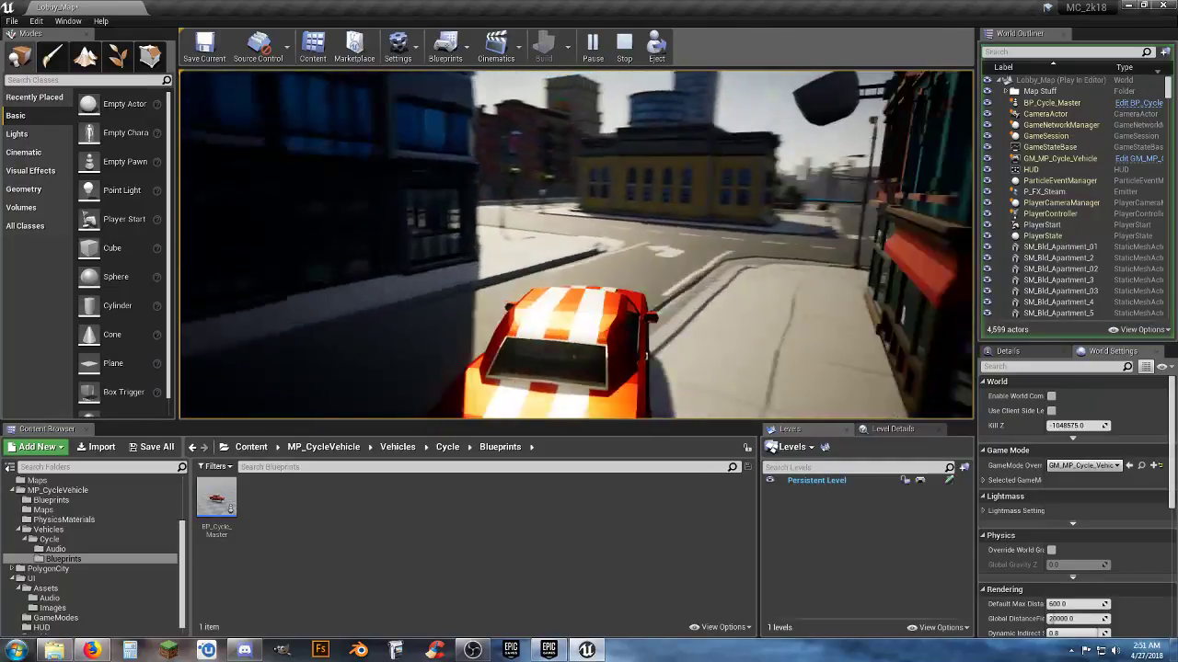
key("a")
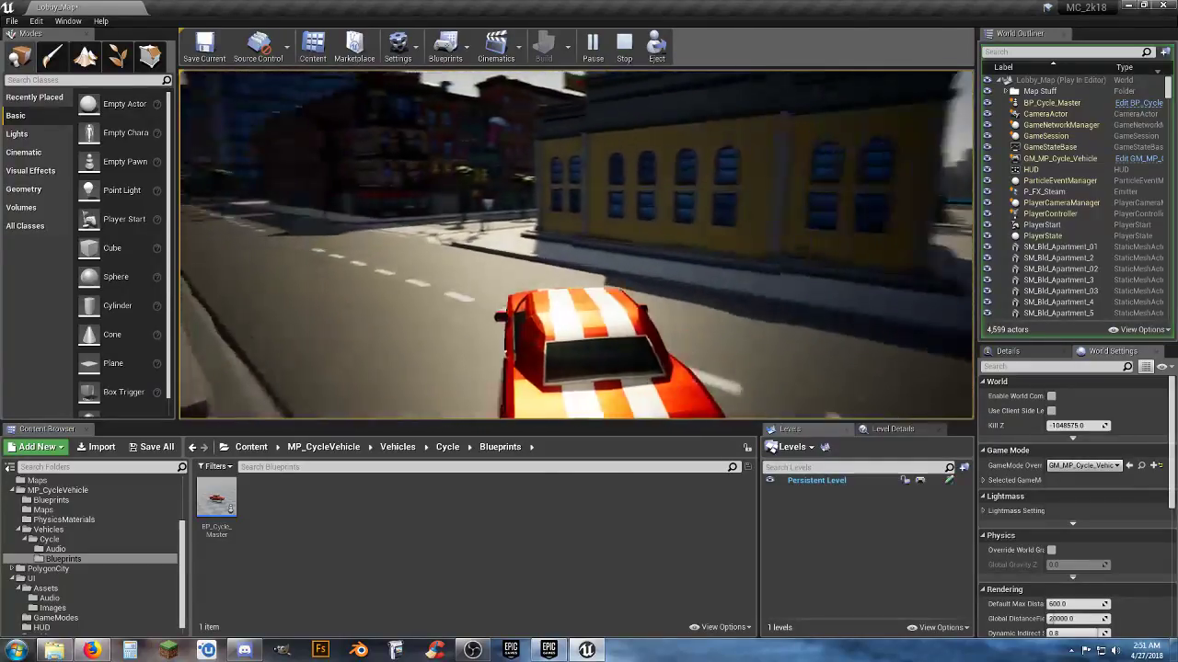
key("d")
key("a")
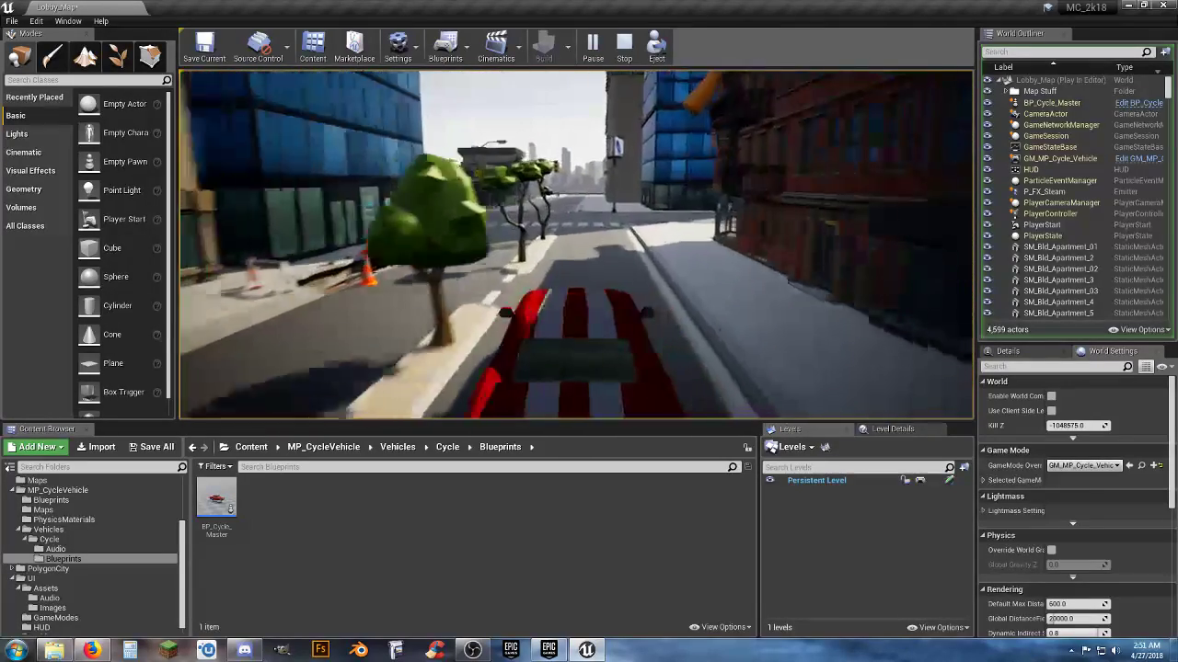
key("d")
key("a")
key("d")
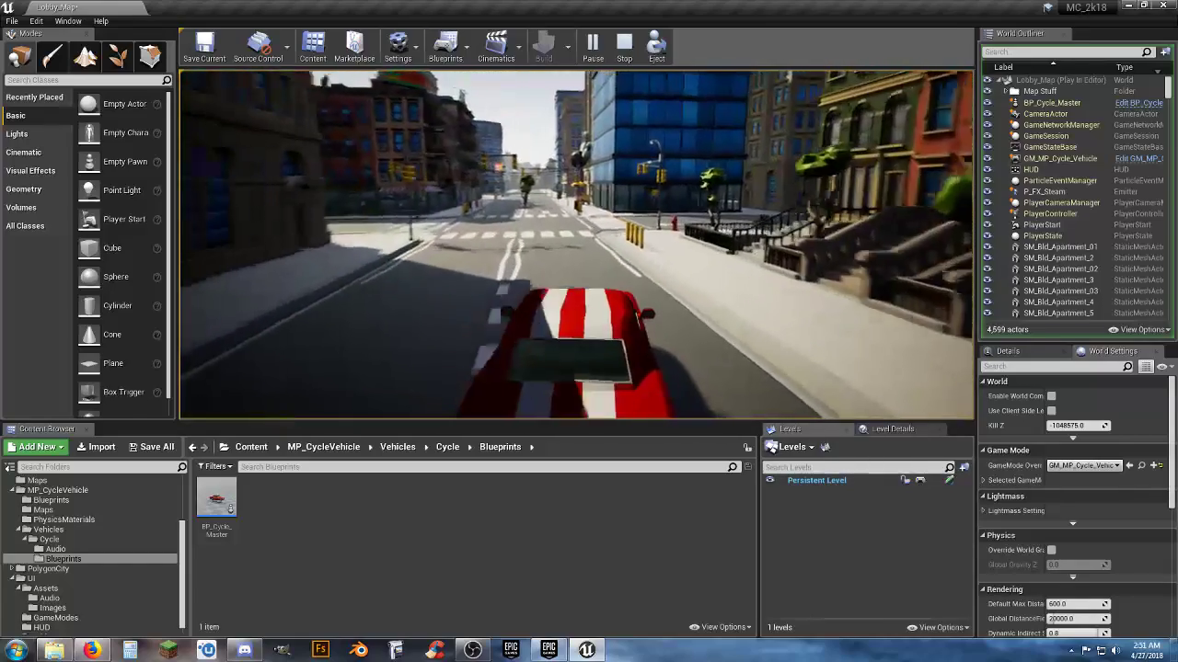
key("a")
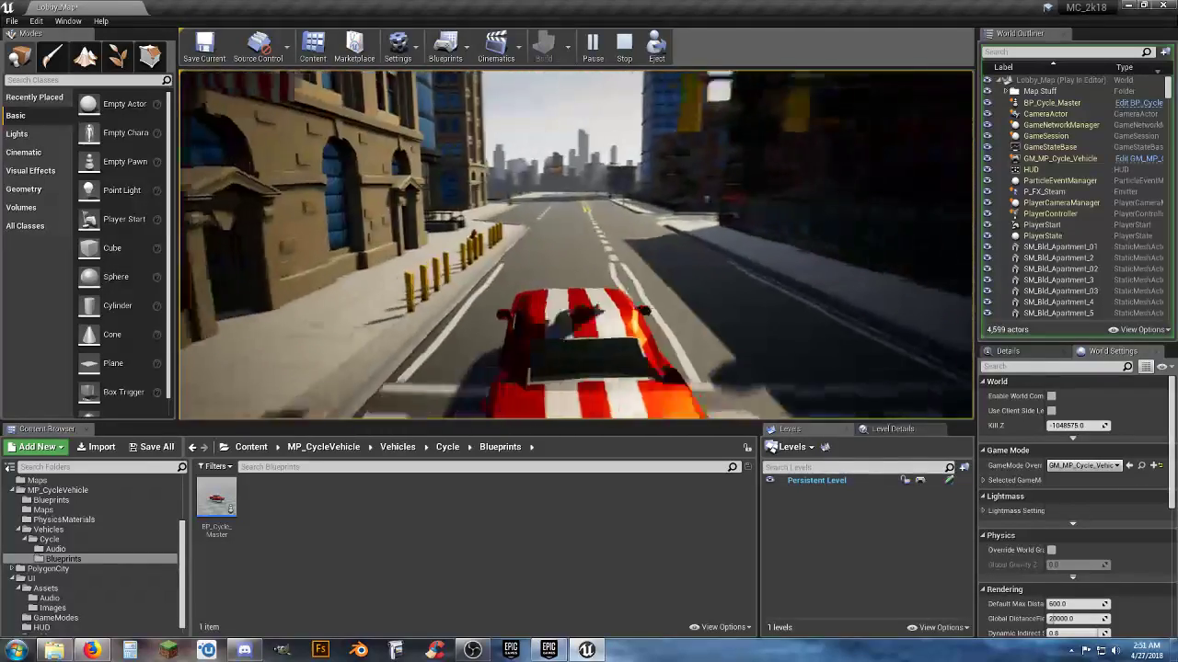
key("d")
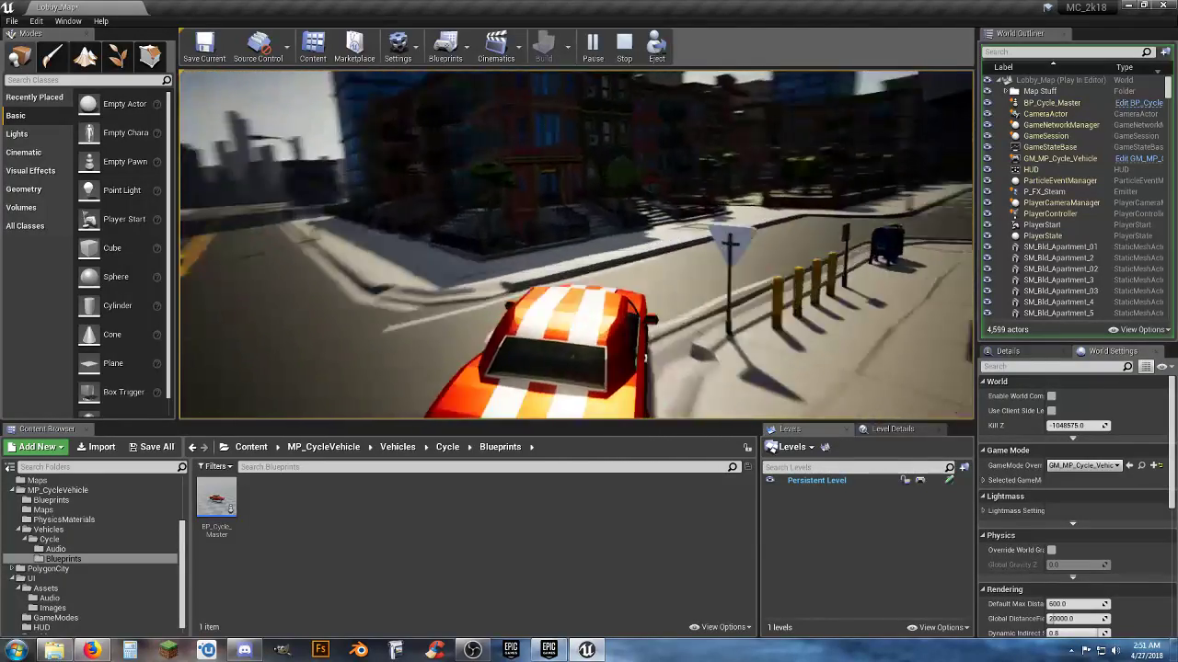
key("d")
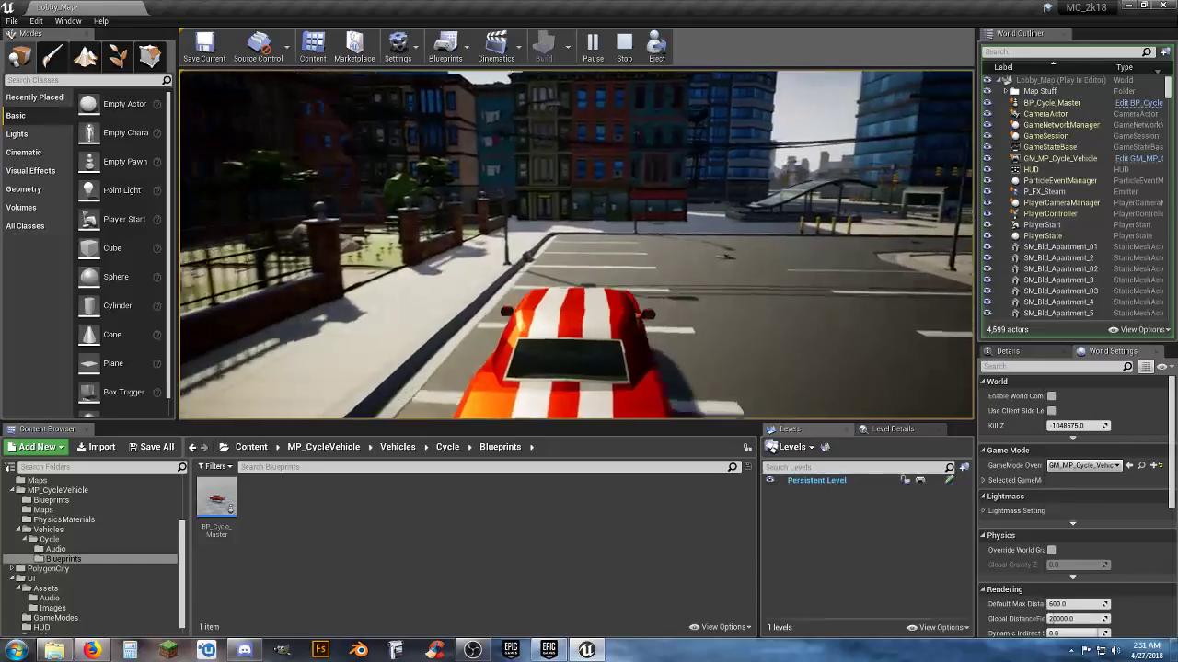
Test the car's steering and reversing in the parking area, park it facing the ATM and pizza shop, and end the session.
key("d")
key("d")
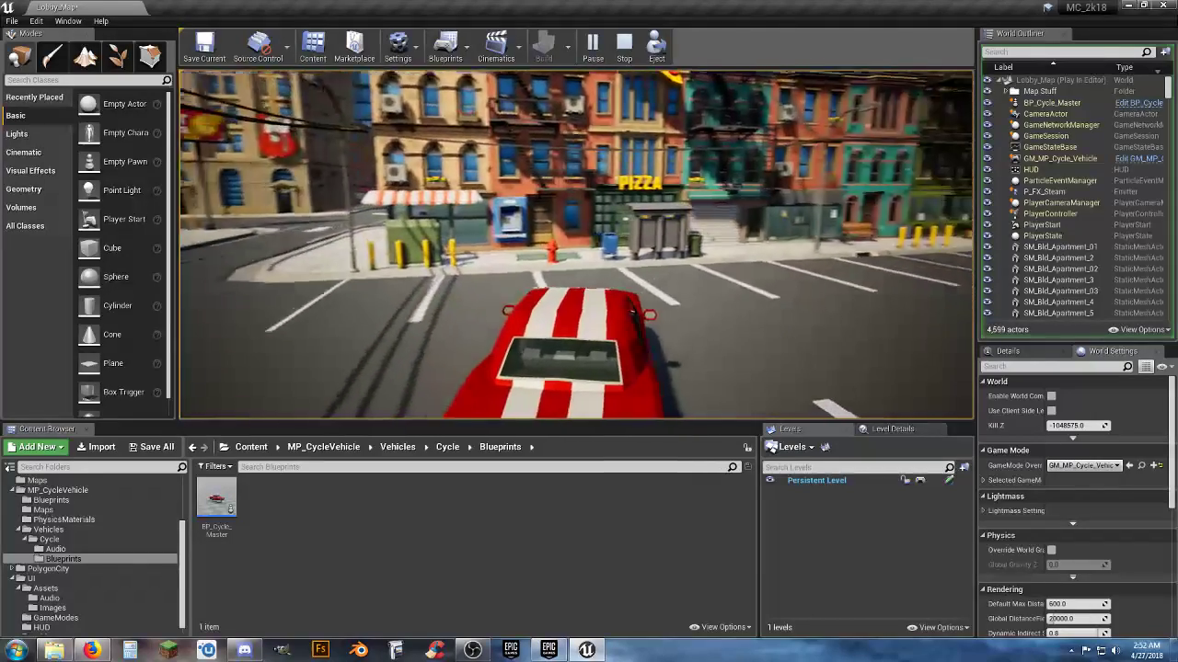
key("a")
key("d")
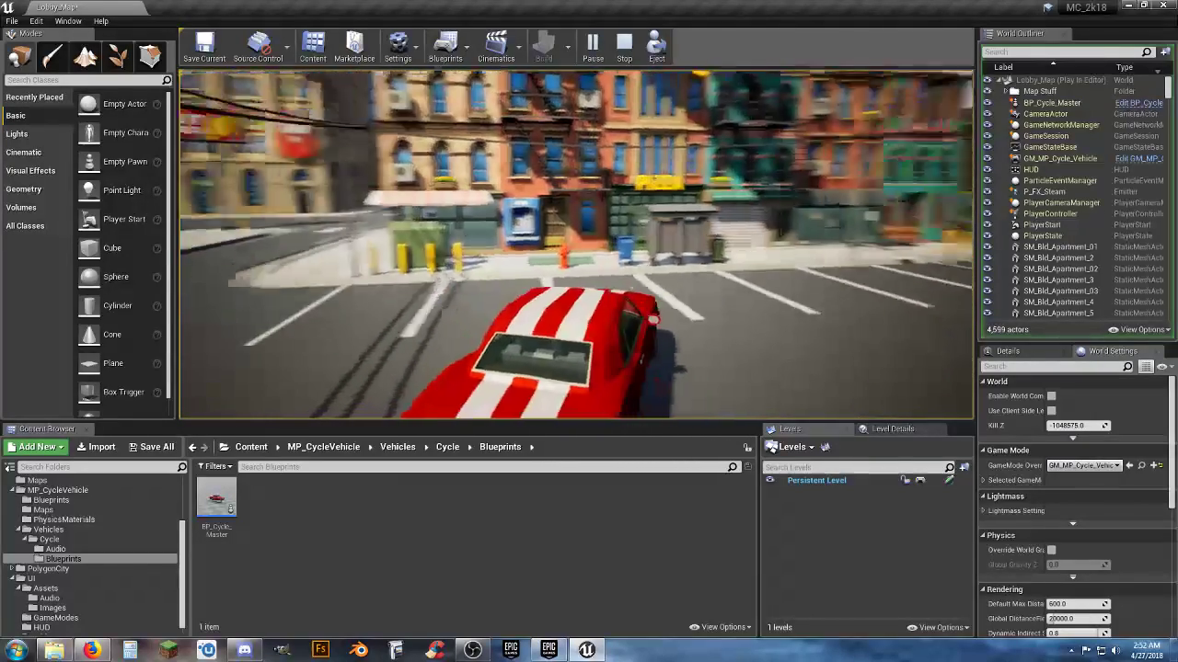
key("d")
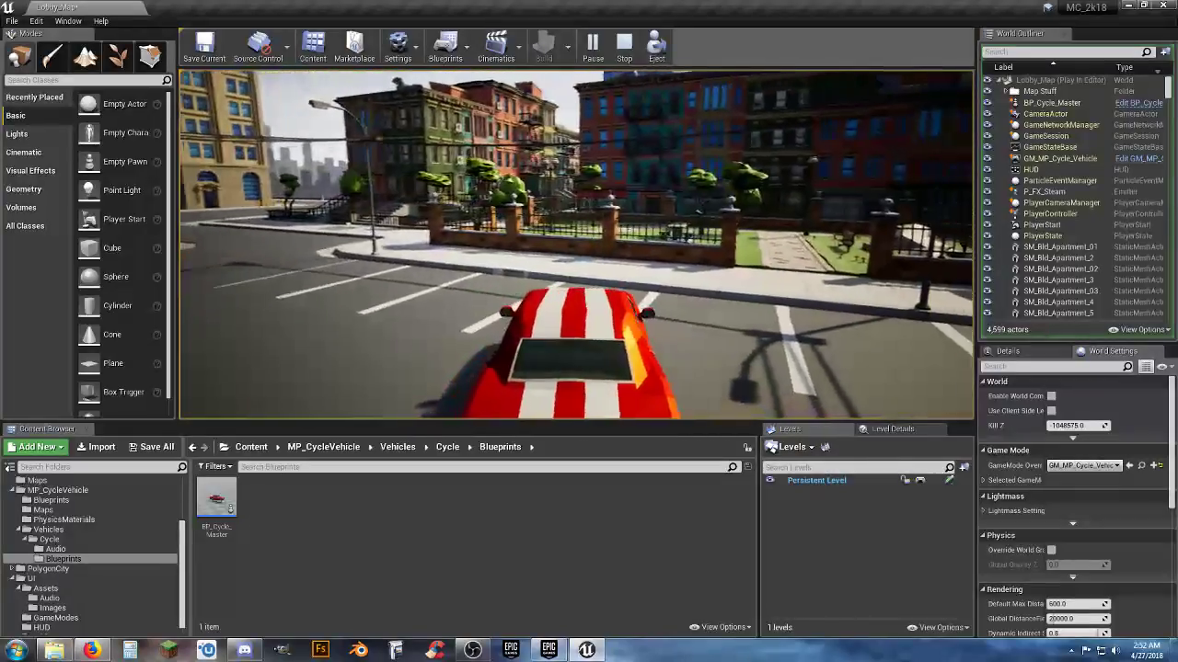
key("d")
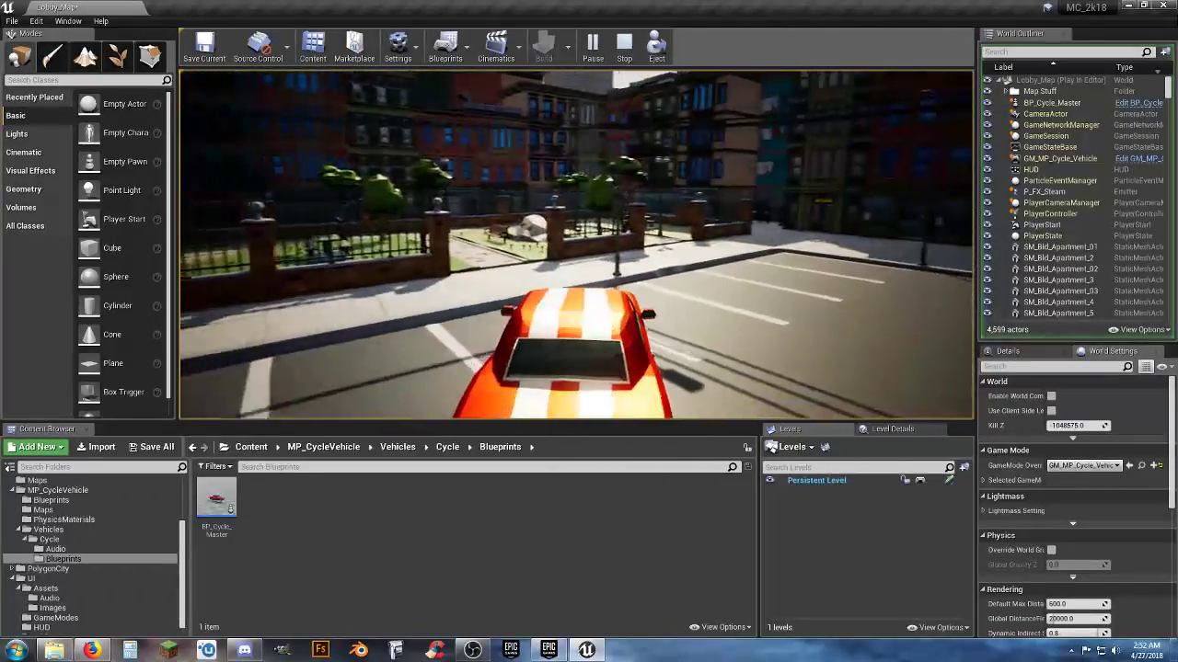
key("d")
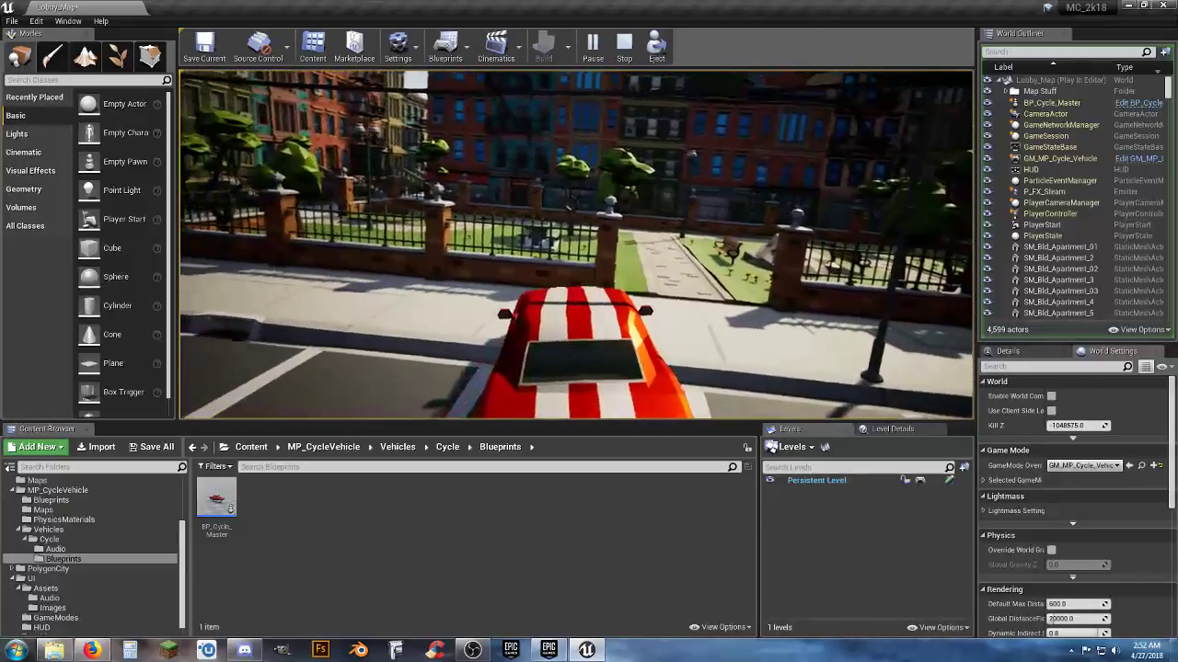
key("s")
key("d")
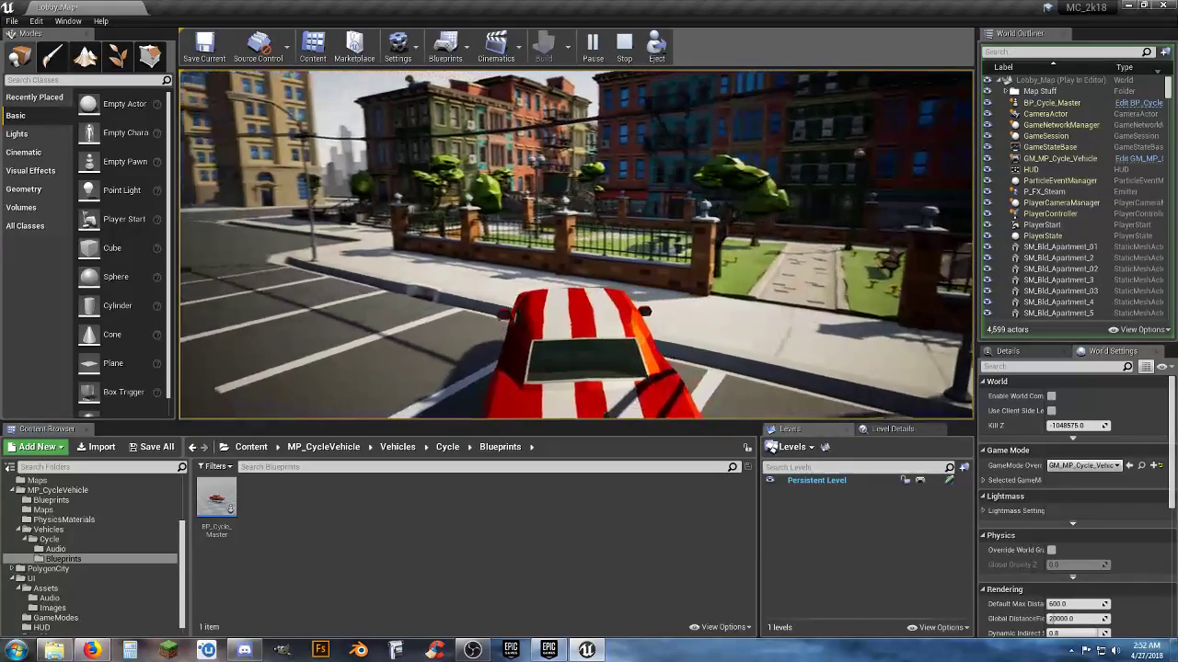
key("a")
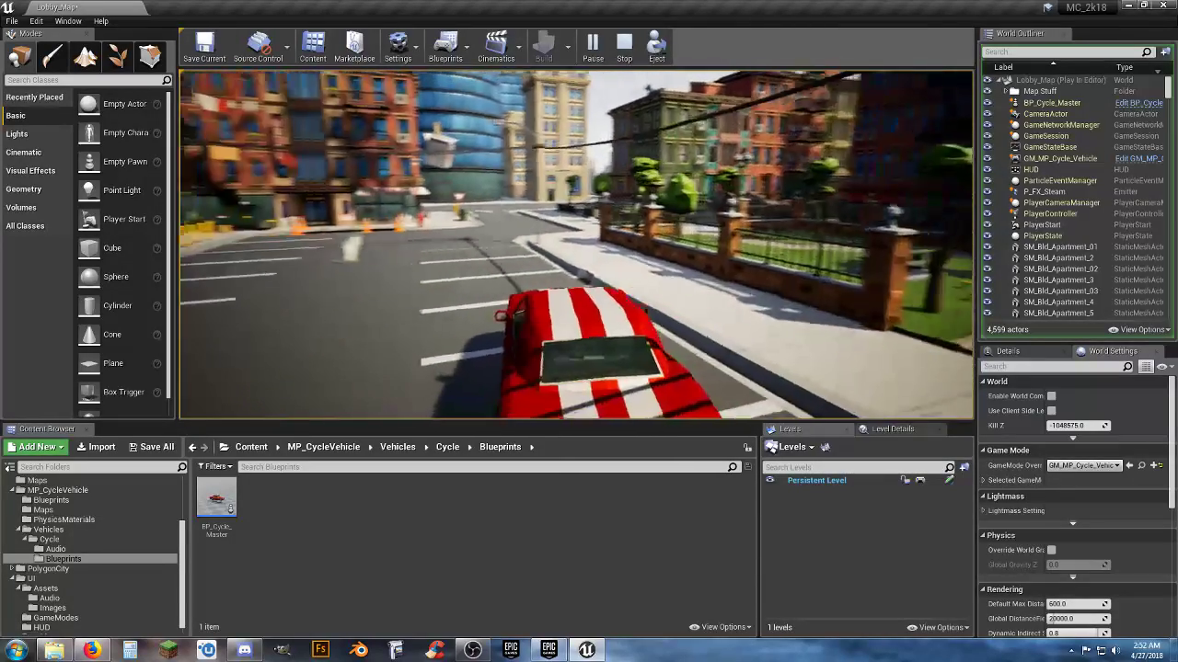
key("w")
key("d")
key("a")
key("d")
key("w")
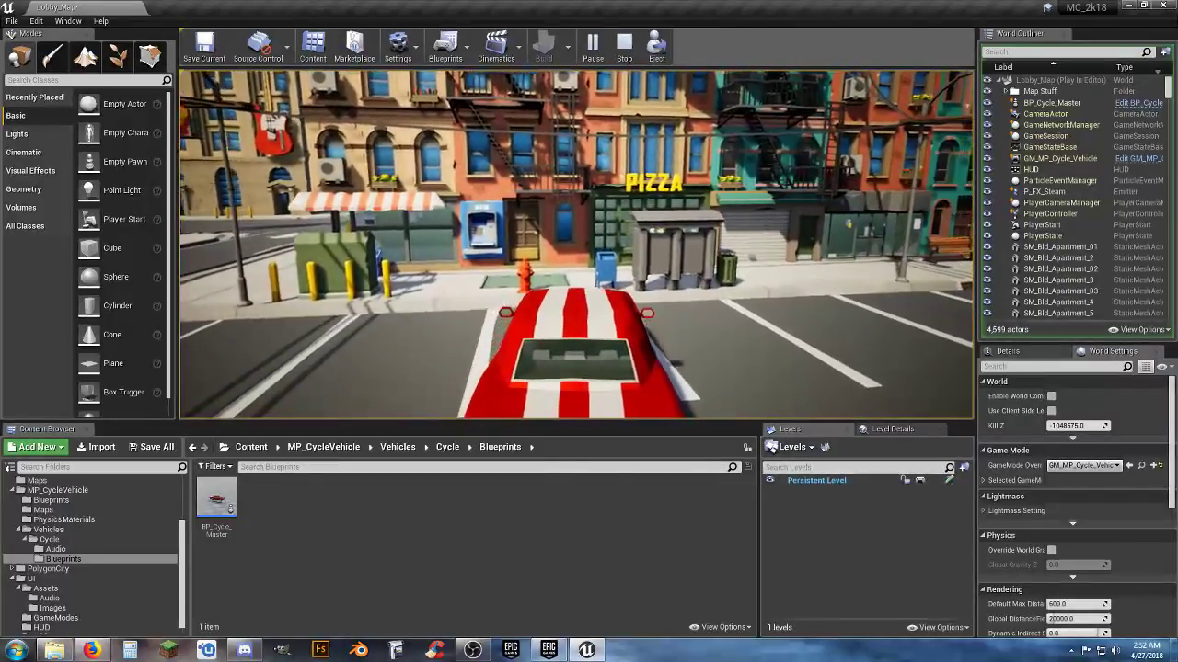
key("w")
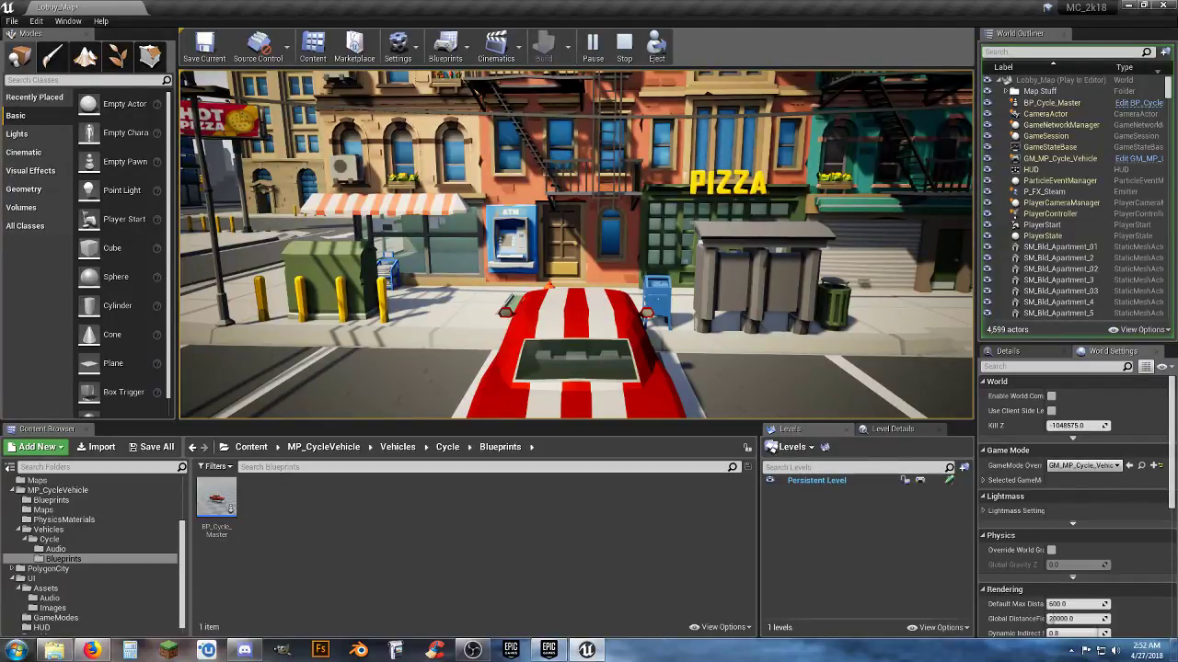
key("Escape")
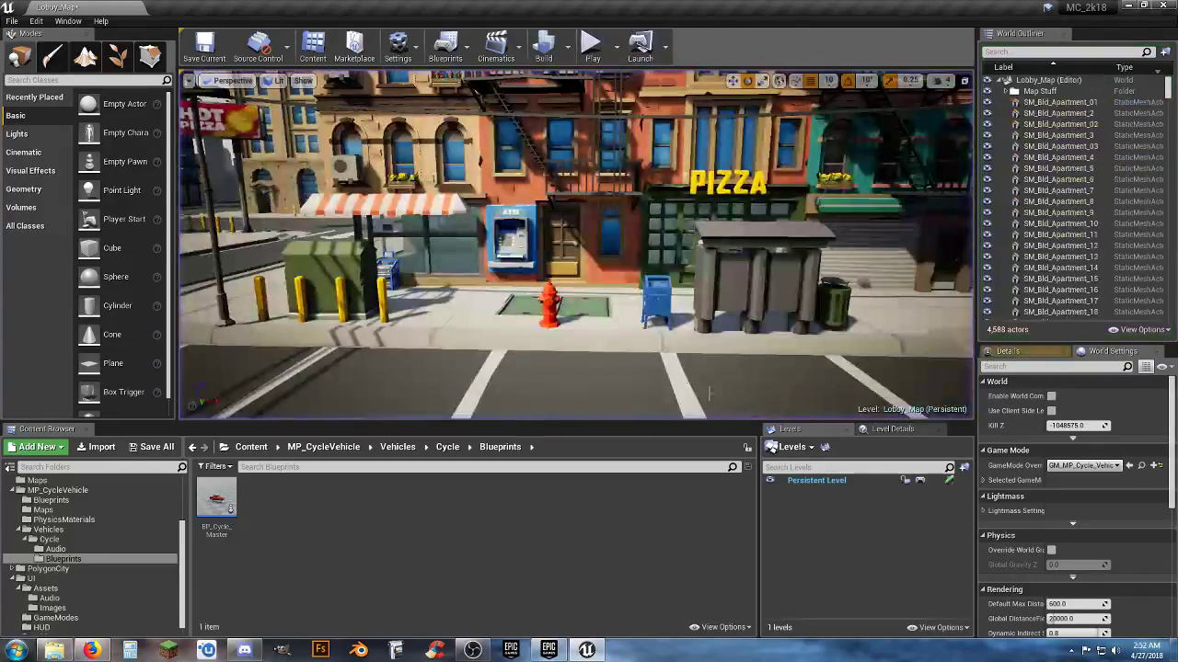
Examine the pizza shop's entrance and the shuttered storefront beside it up close in the level viewport.
key("w")
mouse_move(524, 260)
right_mouse_down()
mouse_move(517, 225)
mouse_move(635, 225)
mouse_move(543, 228)
mouse_move(493, 251)
mouse_move(506, 252)
right_mouse_up()
key("w")
key("d")
key("w")
key("s")
key("s")
key("w")
right_click_drag(695, 253, 694, 253)
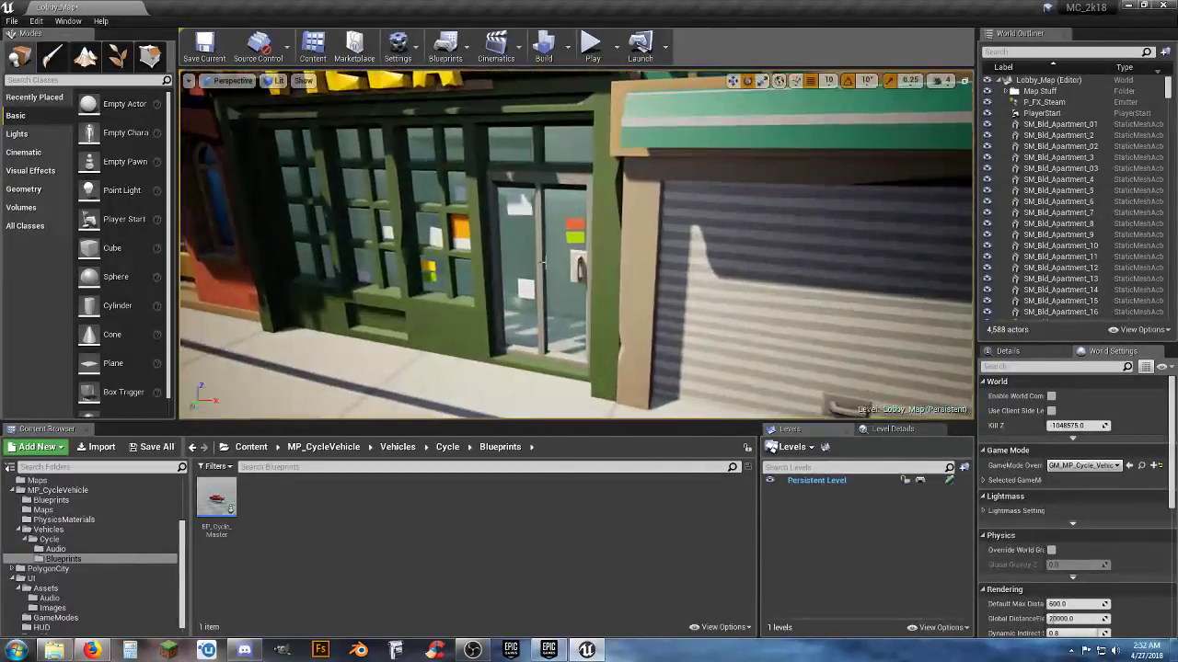
Set Lobby_Map's GameMode Override to ThirdPersonGameMode and start a play session.
left_click(1082, 465)
left_click(1067, 577)
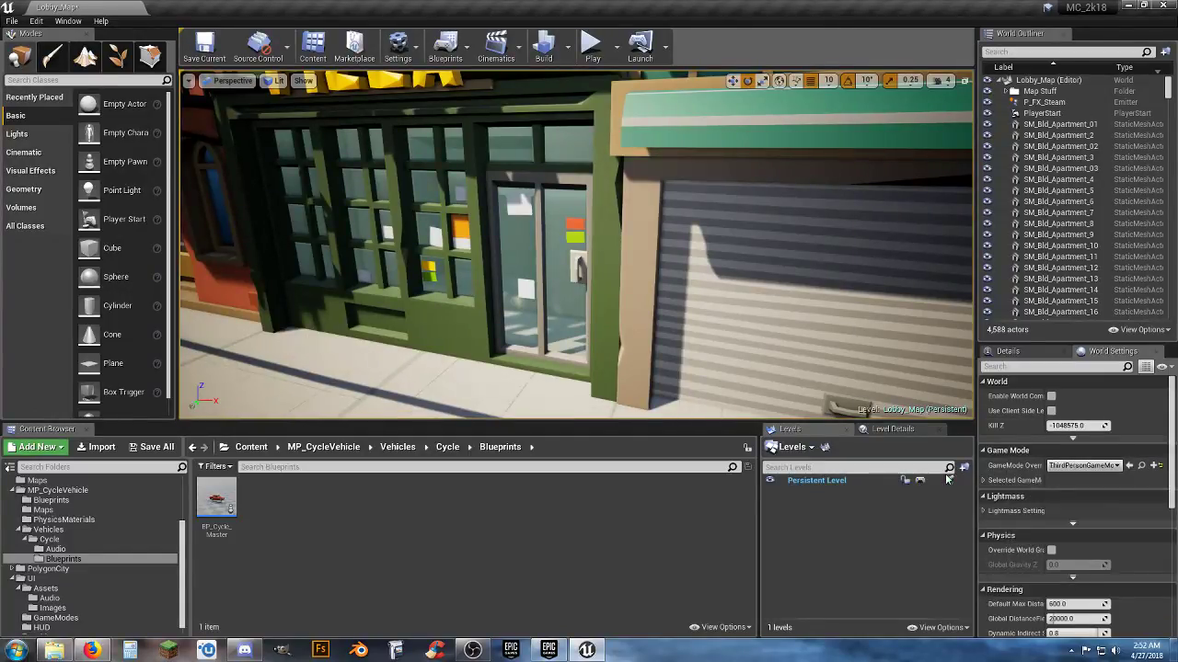
left_click(593, 46)
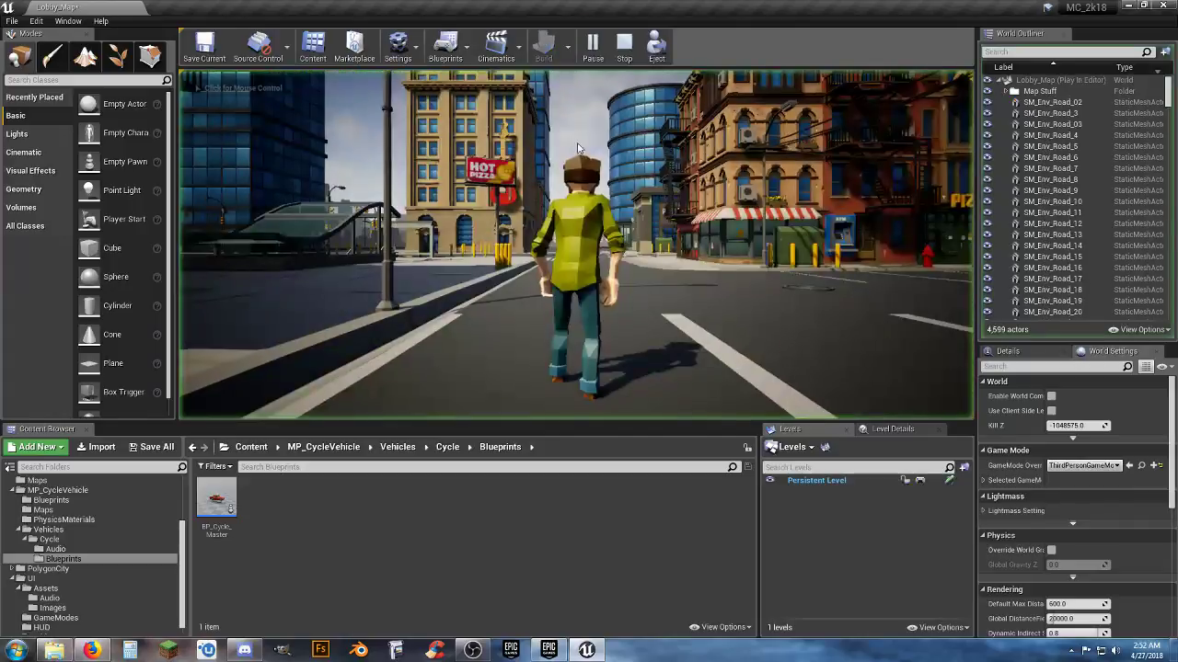
Run the third-person character to the pizza shop door, the ATM and along the sidewalk, and end the play session.
key("w")
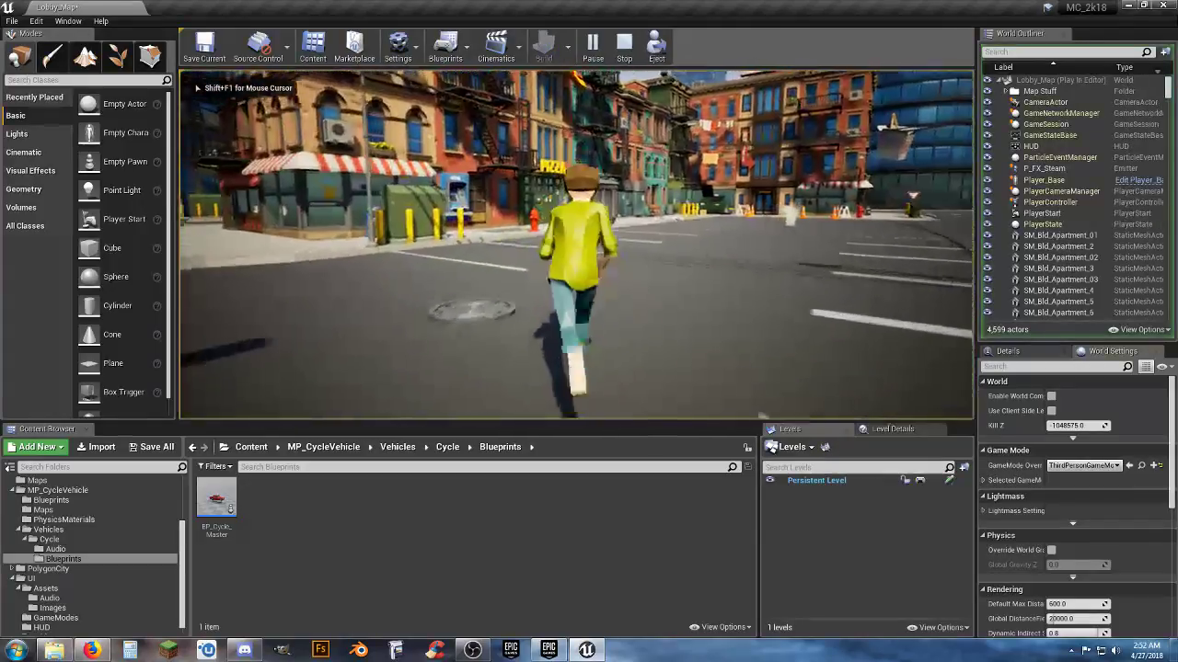
key("d")
key("w")
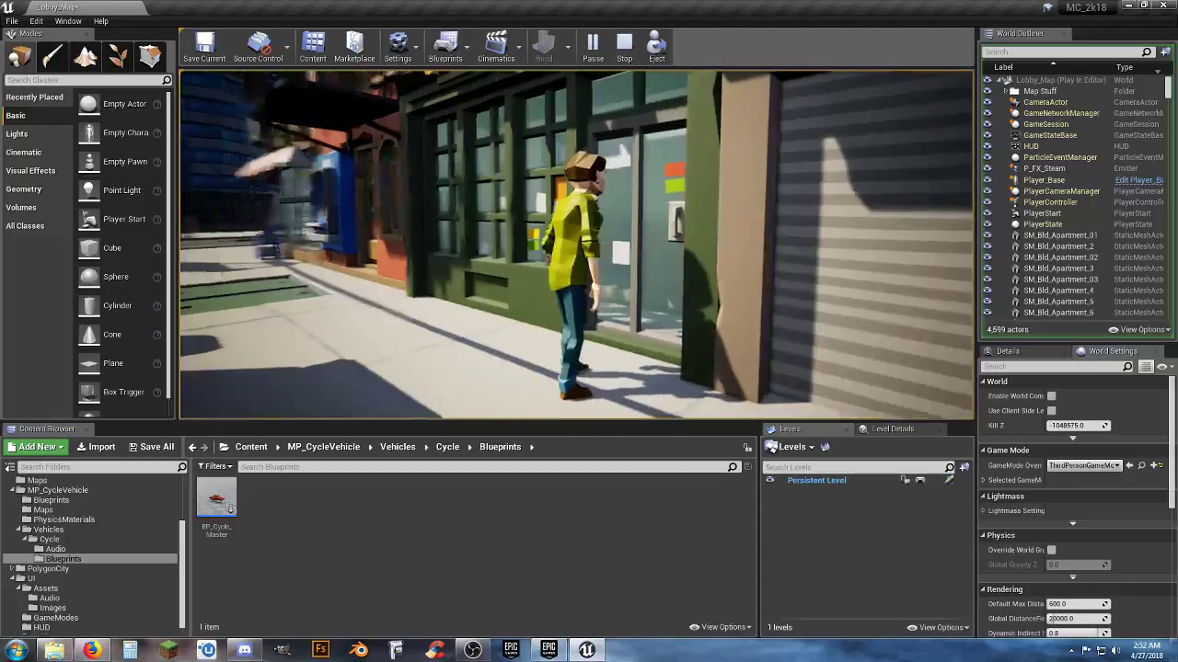
key("w")
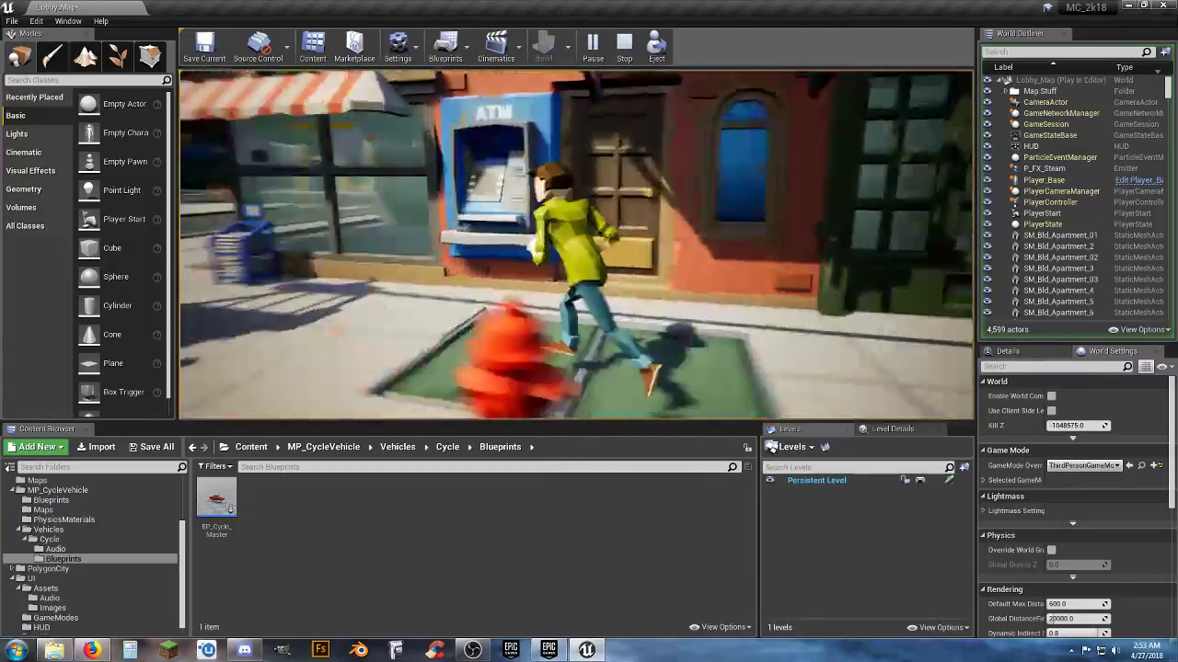
key("a")
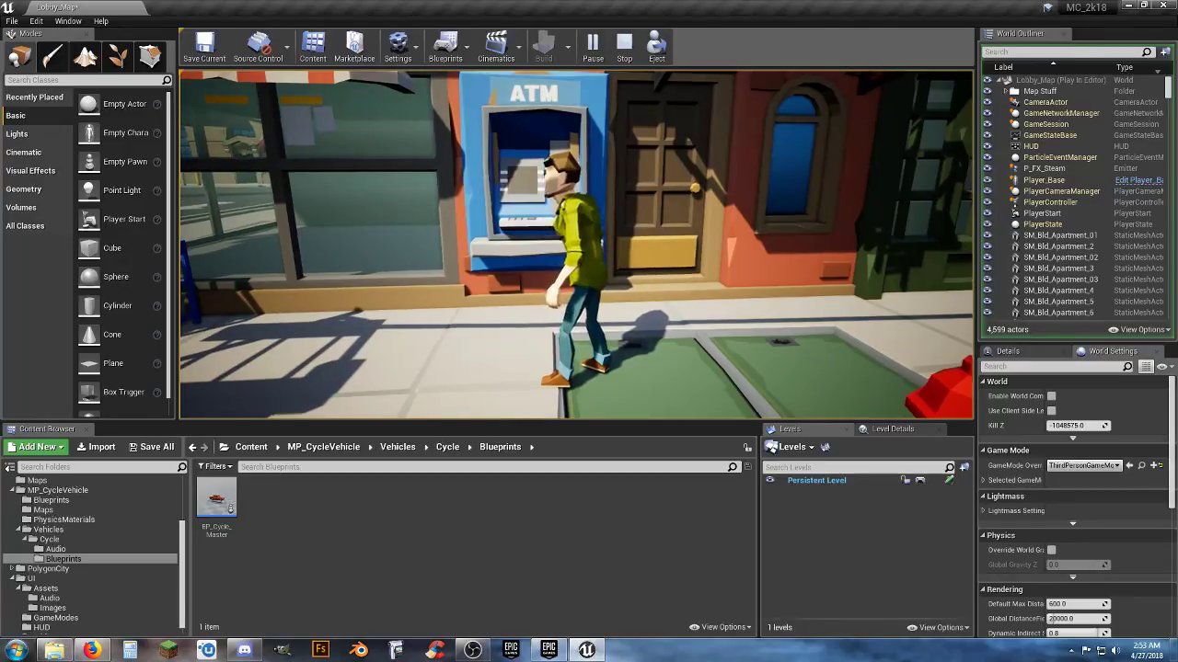
key("d")
key("w")
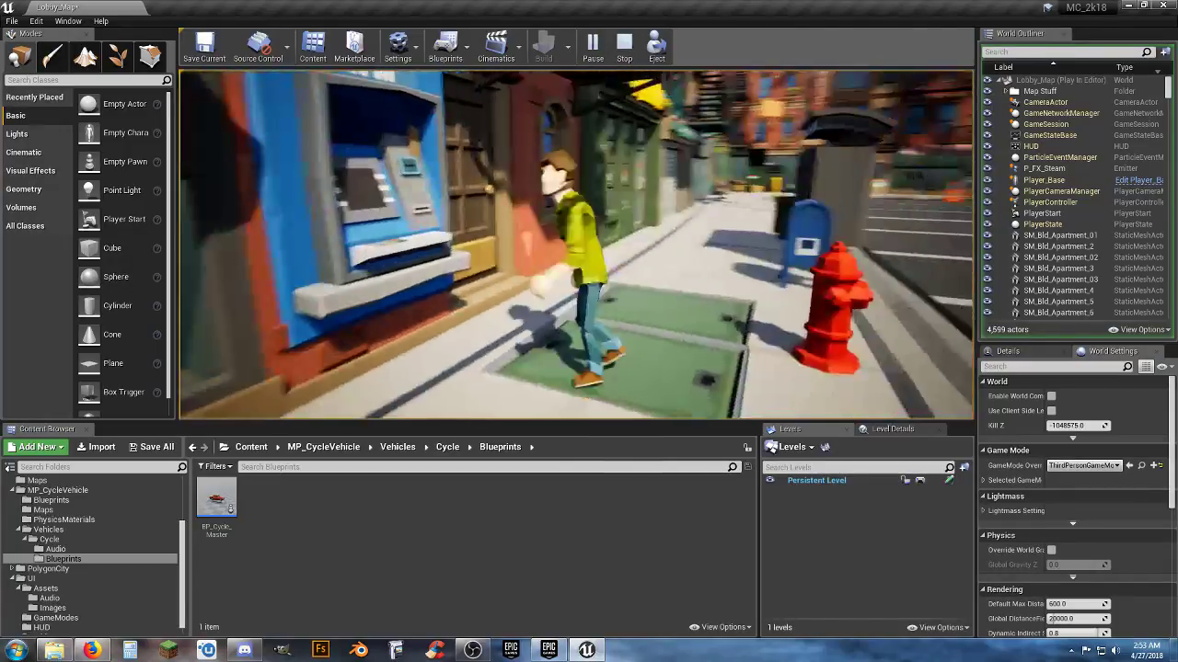
key("d")
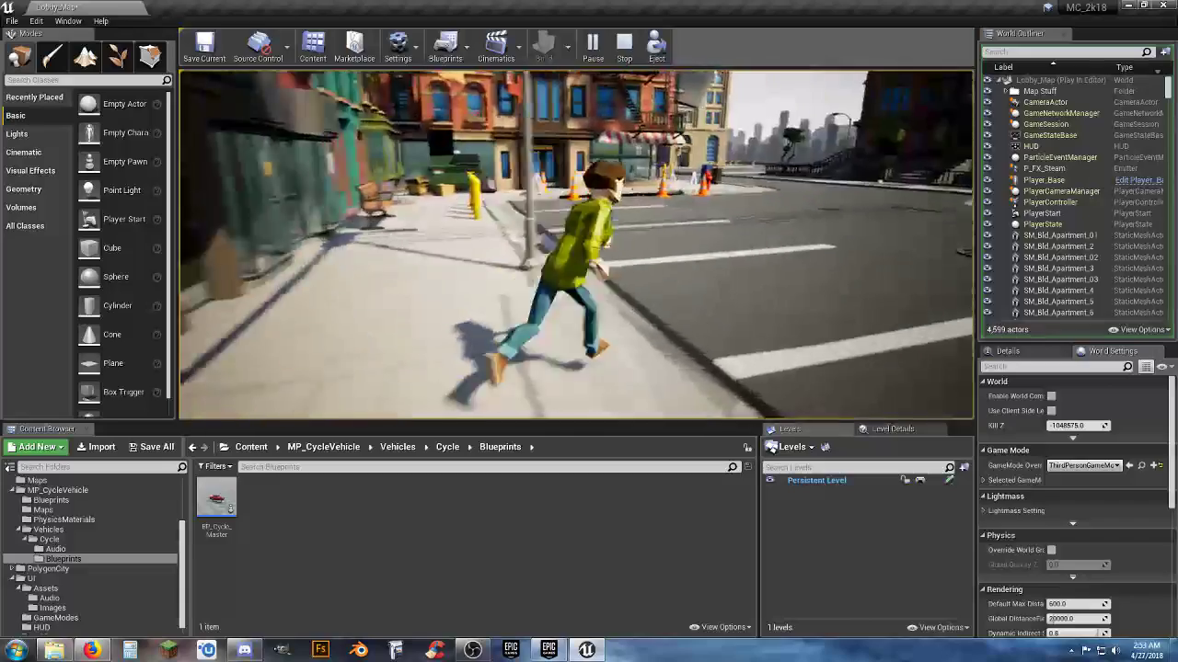
key("Escape")
right_click_drag(867, 268, 736, 221)
key("s")
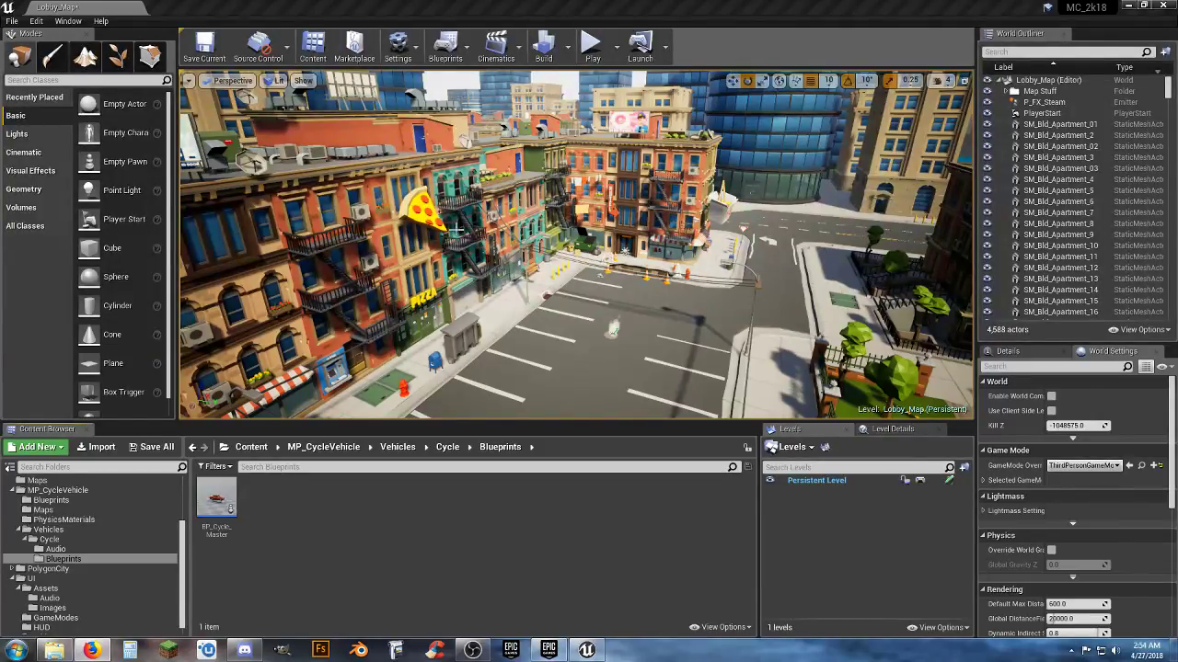
Set Lobby_Map's GameMode Override to GM_MP_Cycle_Vehicle and start a play session.
left_click(1082, 465)
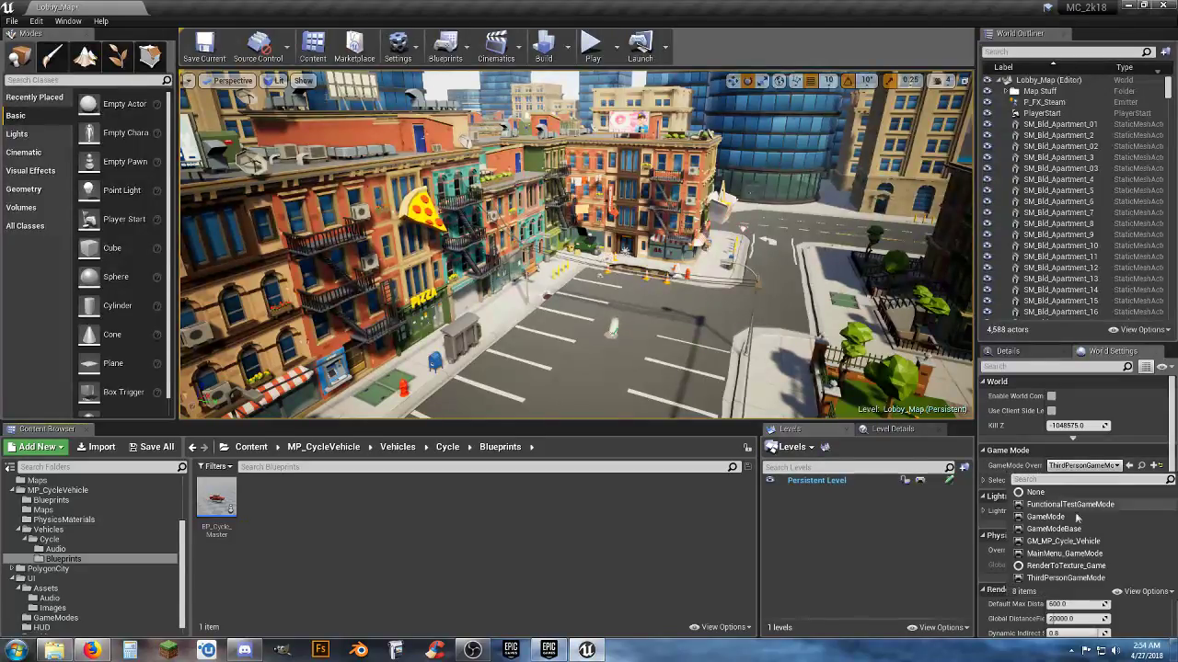
left_click(1063, 541)
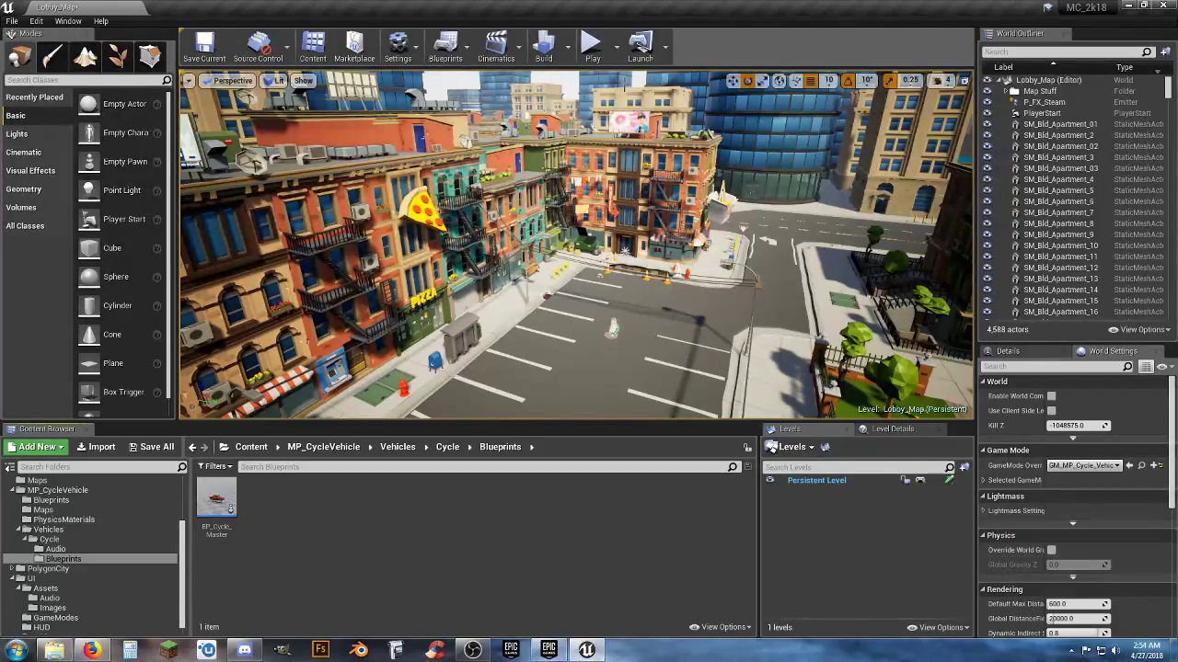
left_click(592, 48)
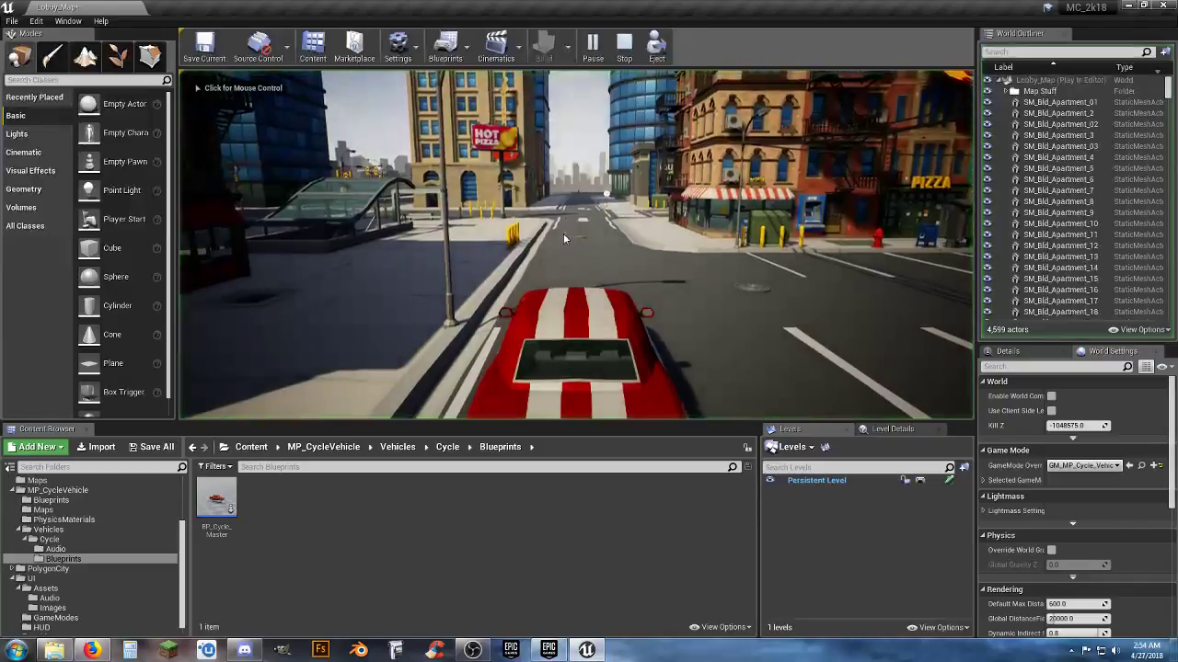
Drive the muscle car down the street to the waterfront and along the seawall, and end the play session.
key("w")
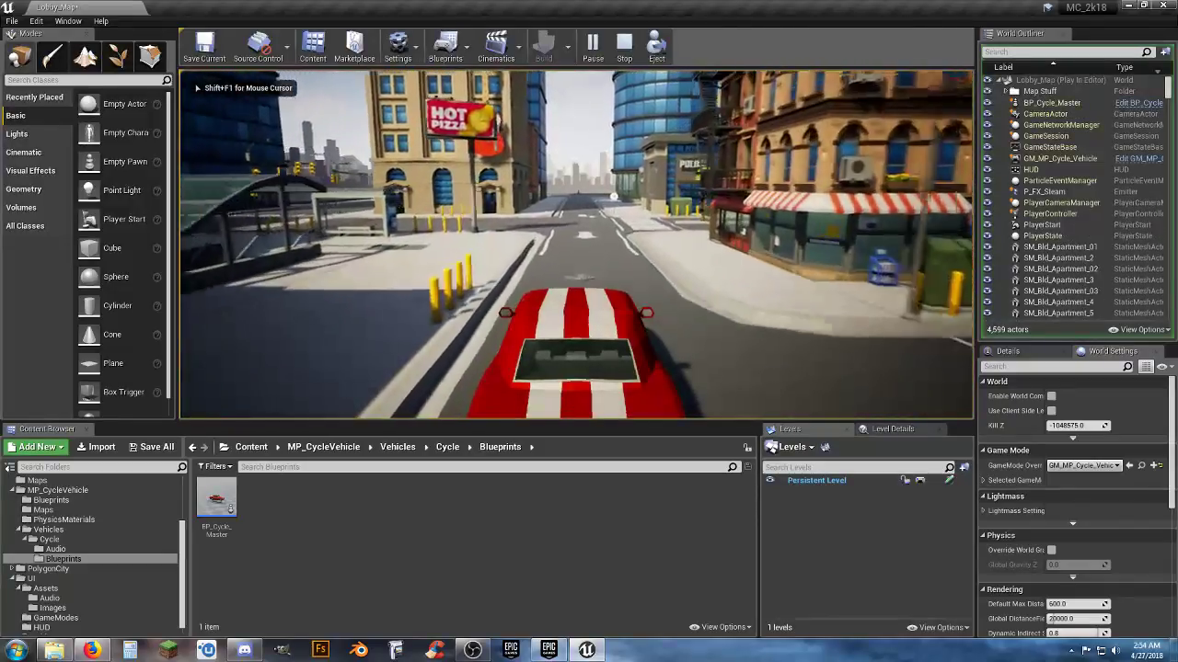
key("w")
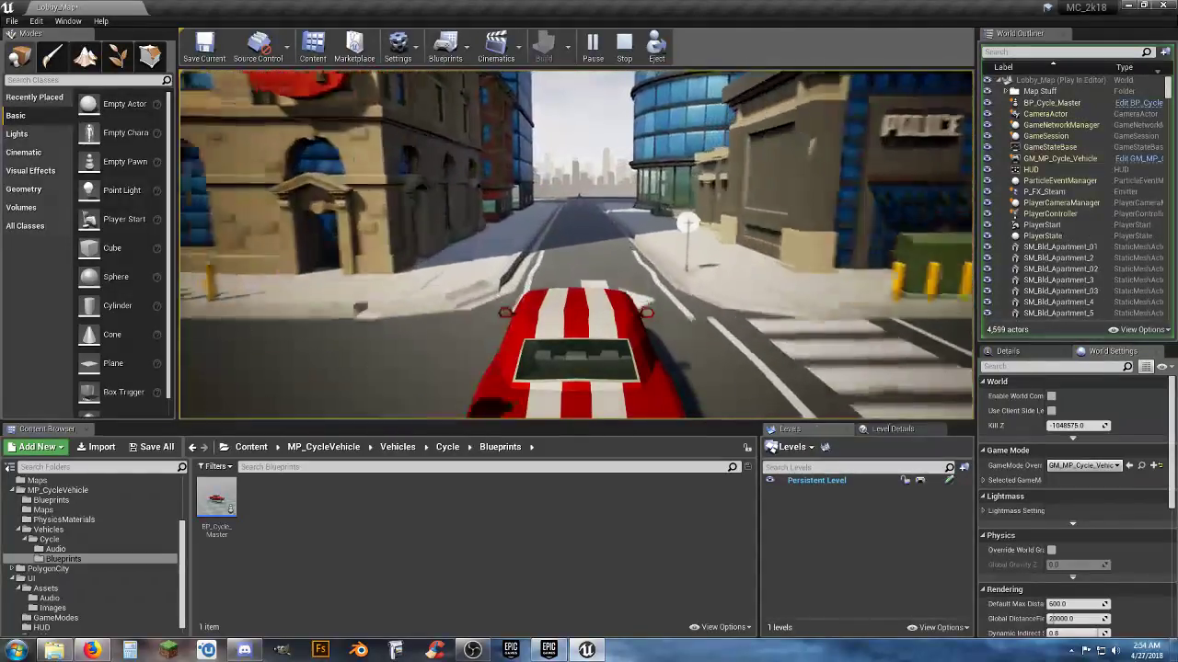
key("w")
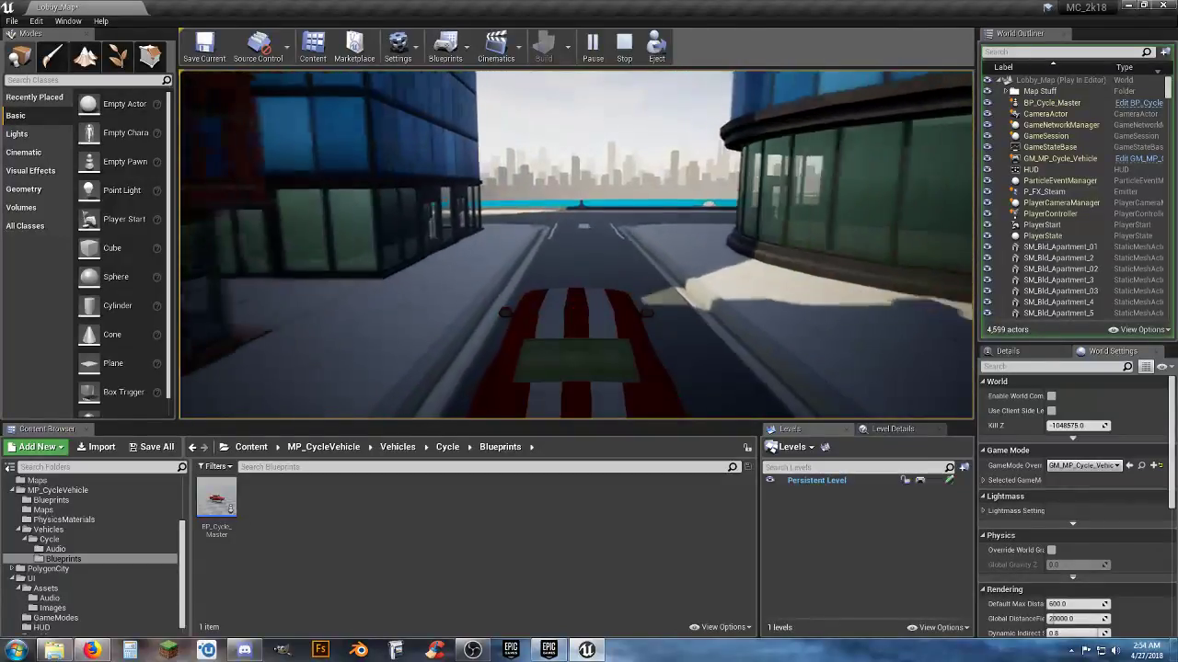
key("a")
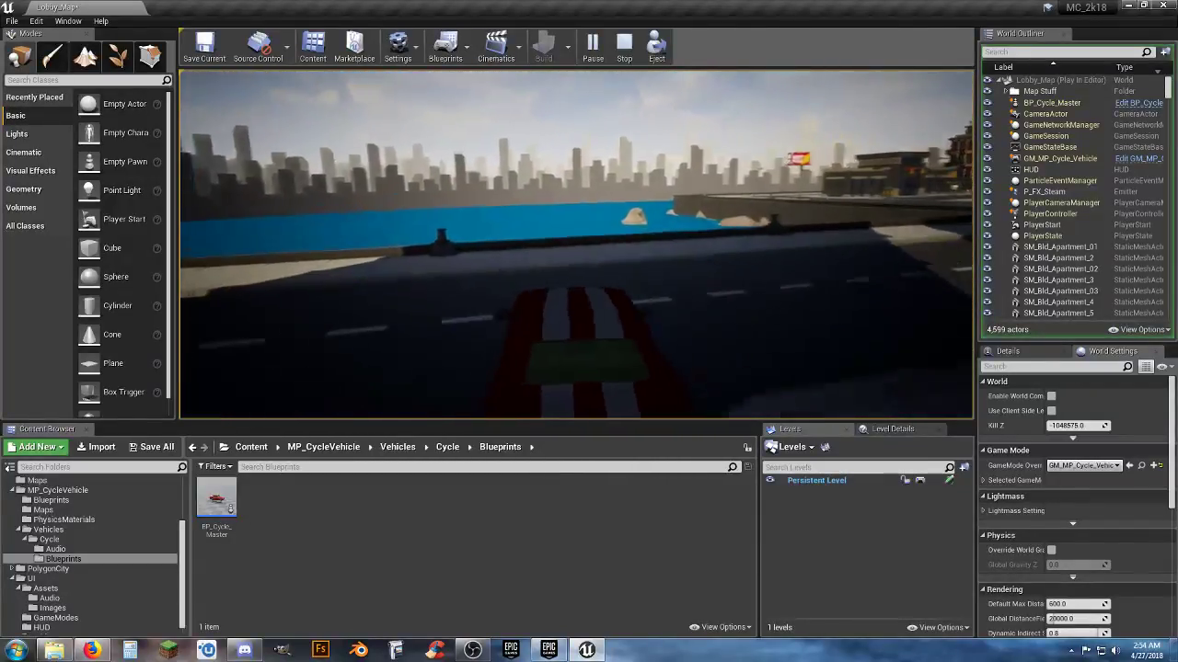
key("a")
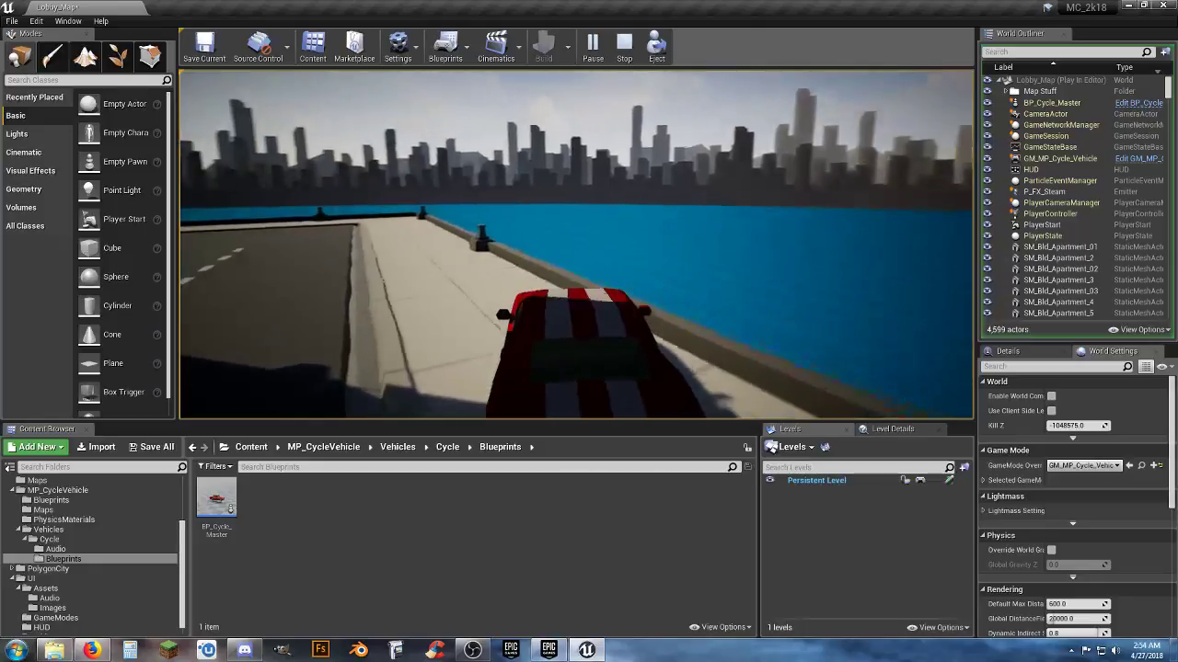
key("a")
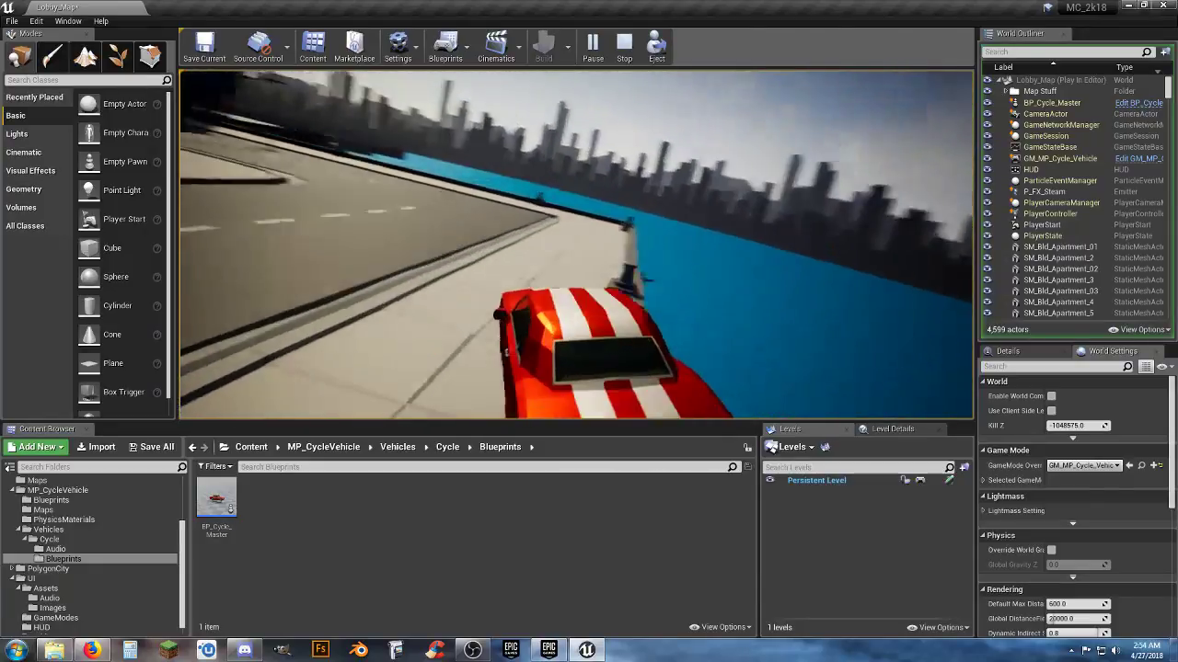
key("d")
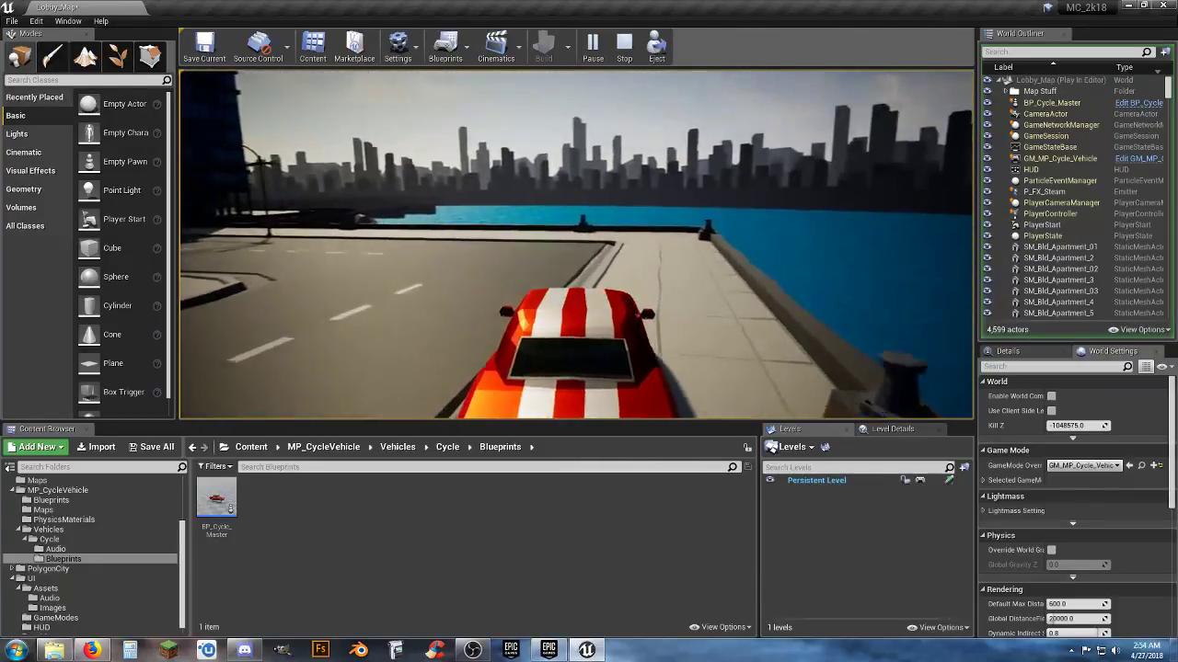
key("Escape")
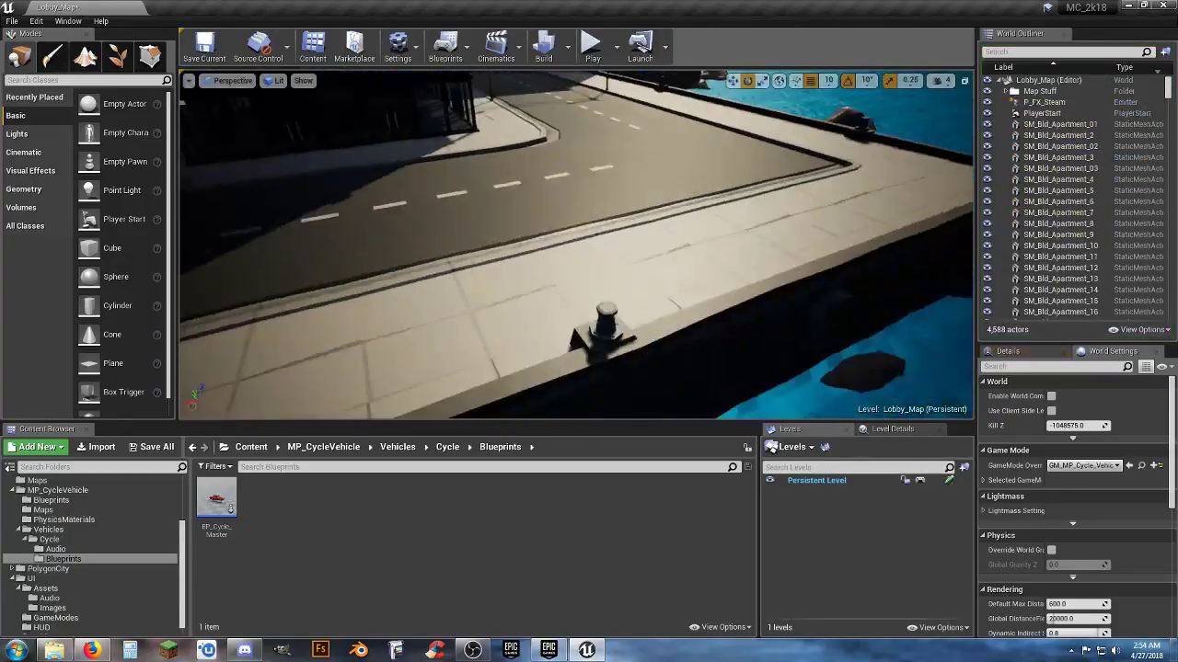
Place a Blocking Volume on the waterfront sidewalk, opposite the street between the two blue glass towers.
key("s")
right_click_drag(576, 244, 688, 184)
key("a")
right_click_drag(587, 267, 652, 245)
key("w")
mouse_move(554, 286)
right_mouse_down()
mouse_move(644, 293)
mouse_move(554, 286)
right_mouse_up()
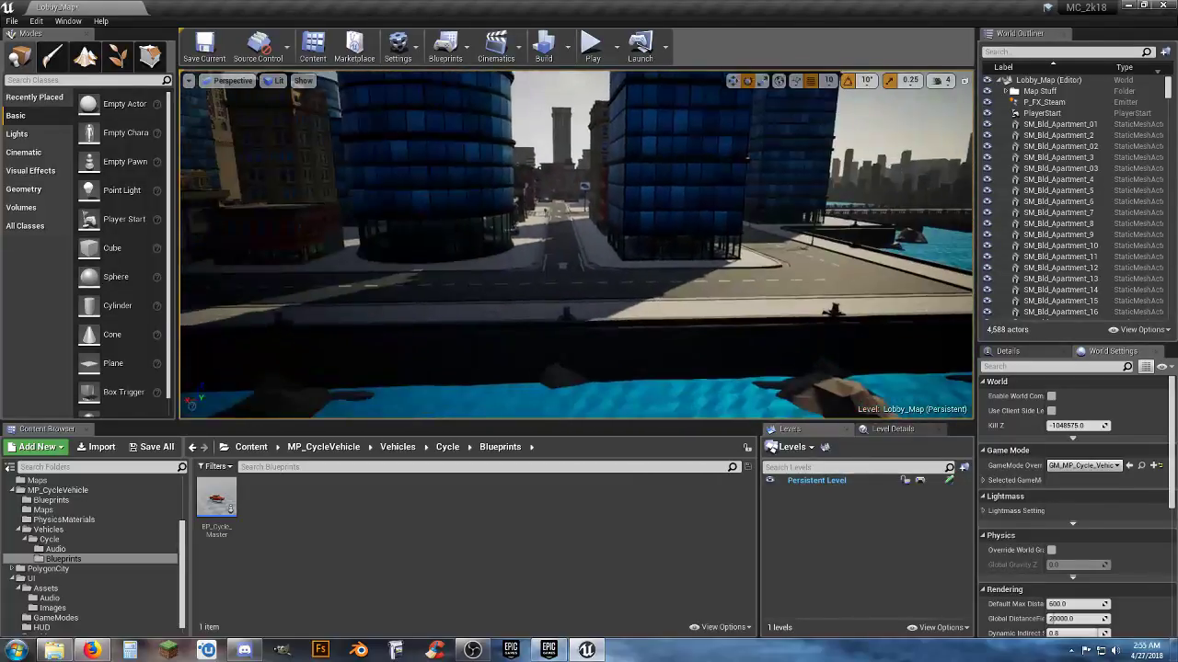
left_click(46, 207)
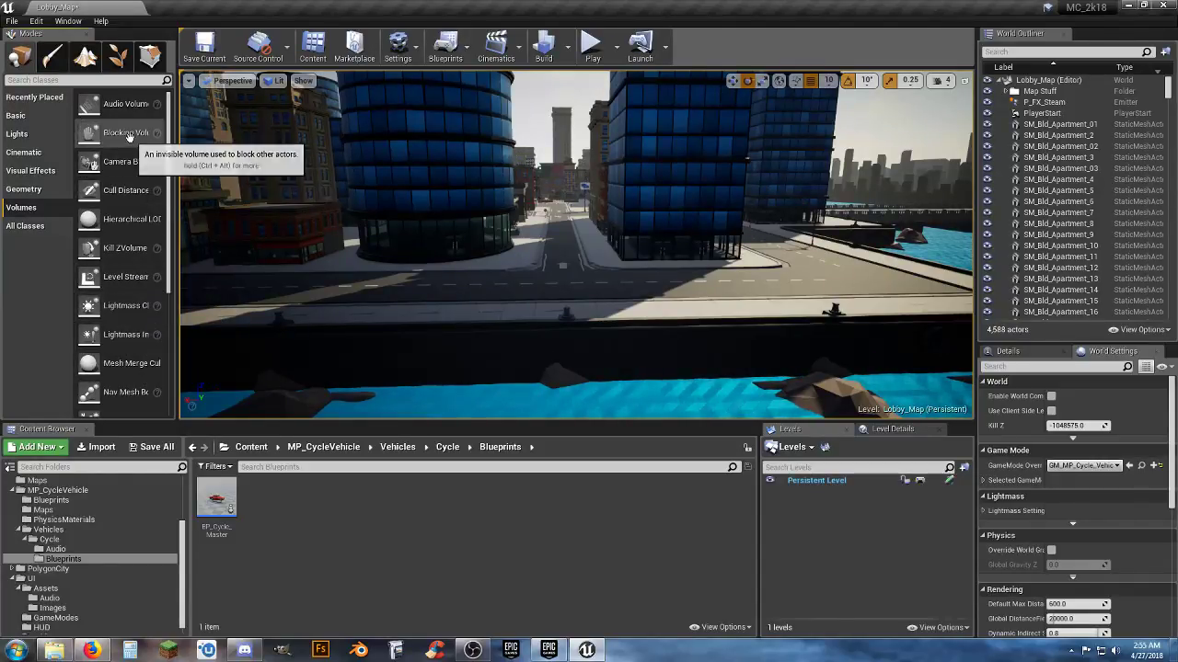
left_click_drag(125, 136, 515, 310)
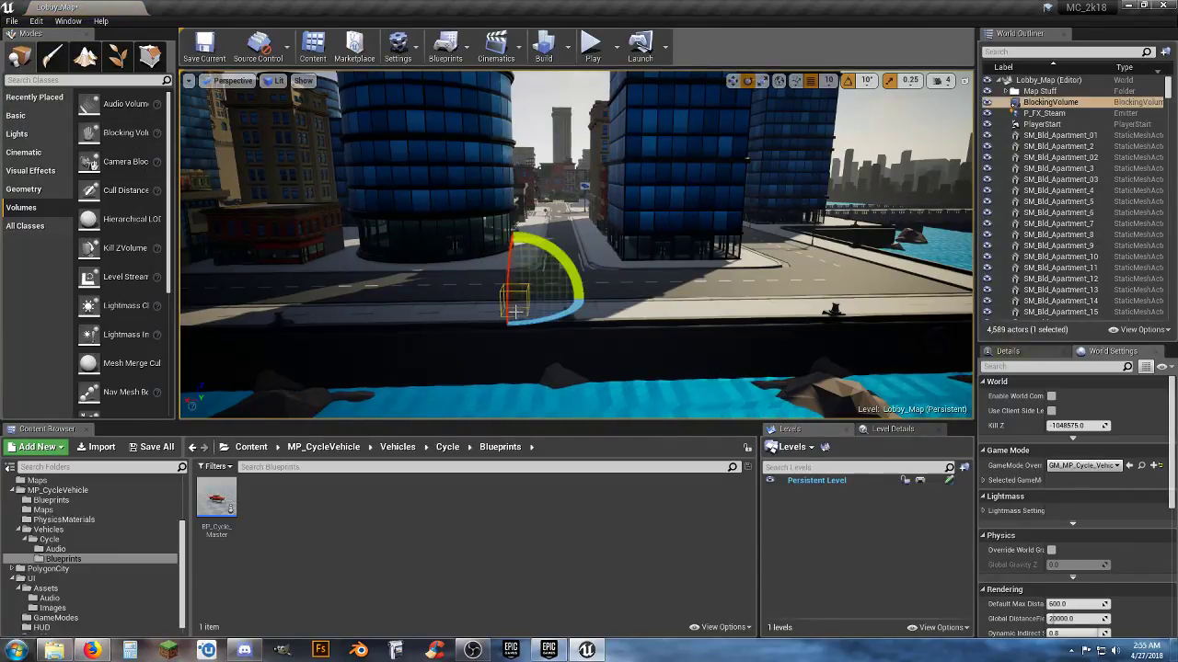
Move the Blocking Volume sideways onto the seawall edge, scale it taller and raise it.
right_click_drag(748, 121, 563, 205)
left_click(732, 80)
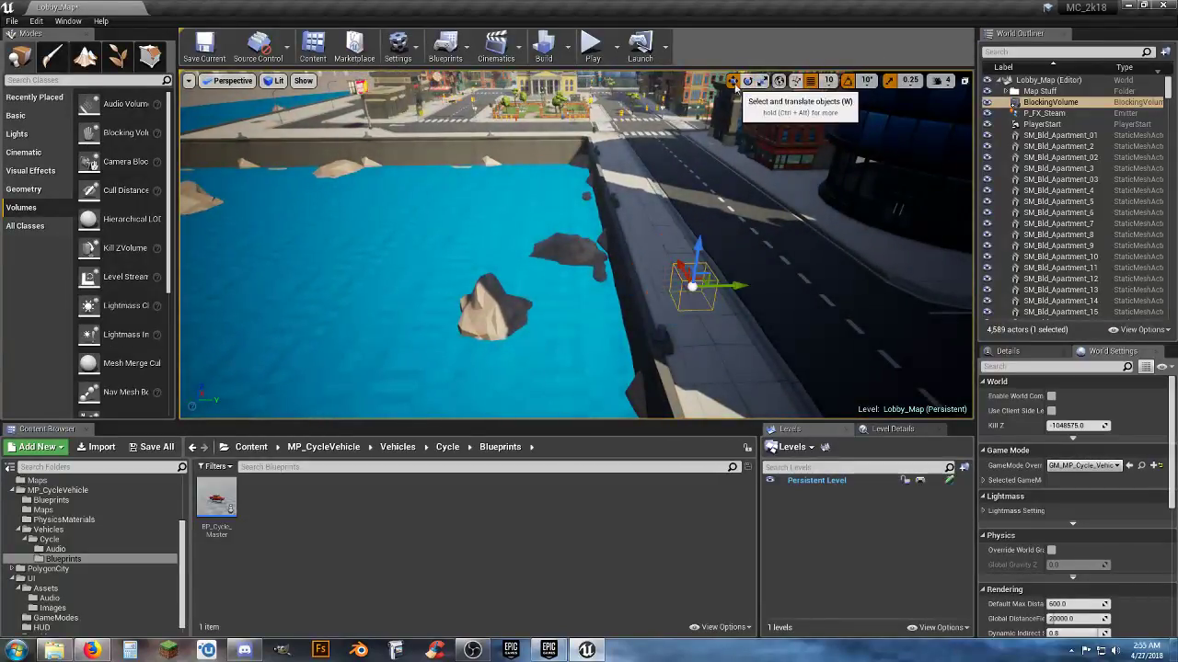
left_click_drag(742, 287, 665, 301)
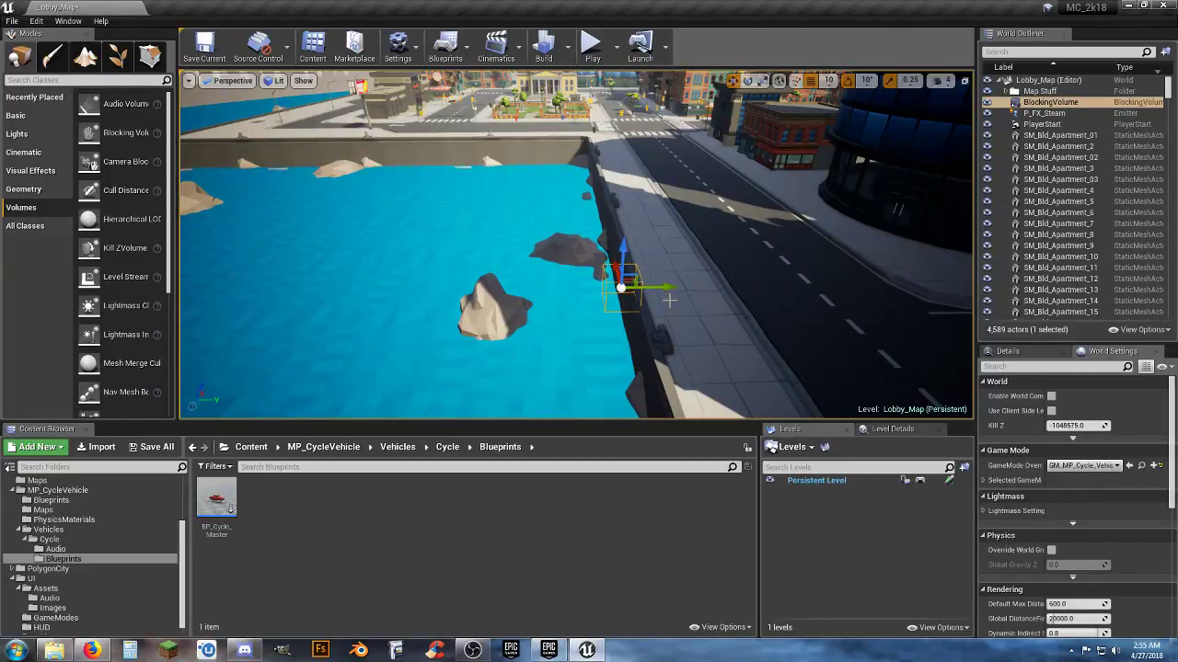
left_click(763, 81)
left_click_drag(622, 249, 623, 235)
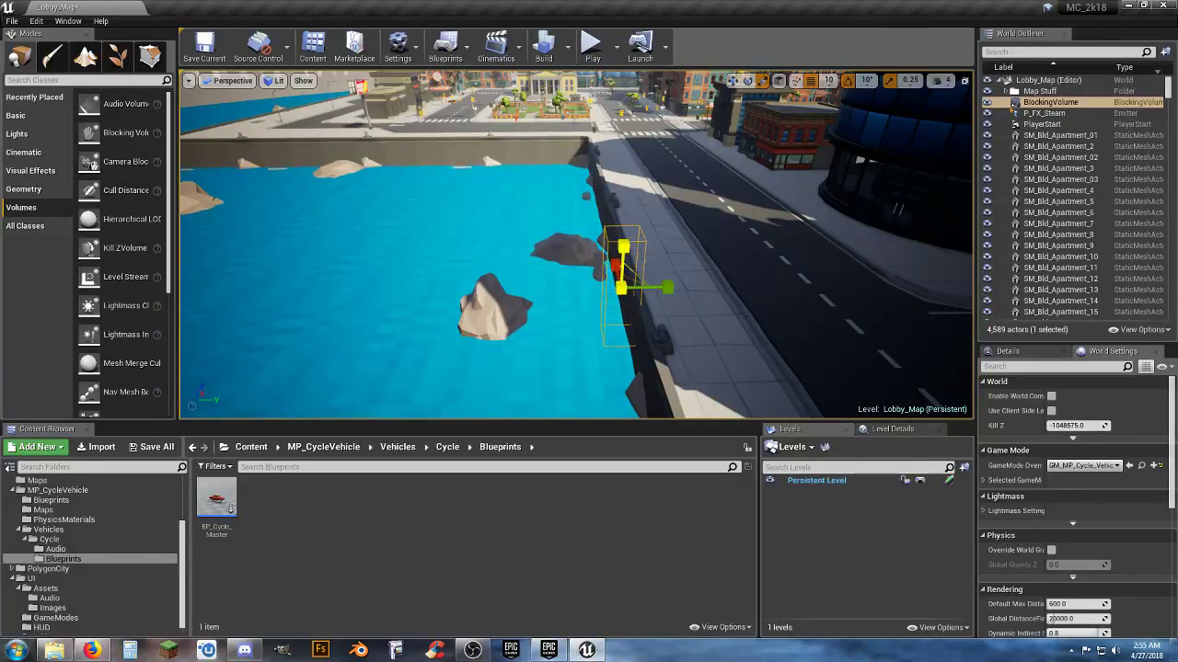
left_click_drag(624, 262, 635, 209)
Stretch the Blocking Volume along the seawall from the street junction to the outer corner and adjust its position.
right_click_drag(635, 209, 688, 303)
key("s")
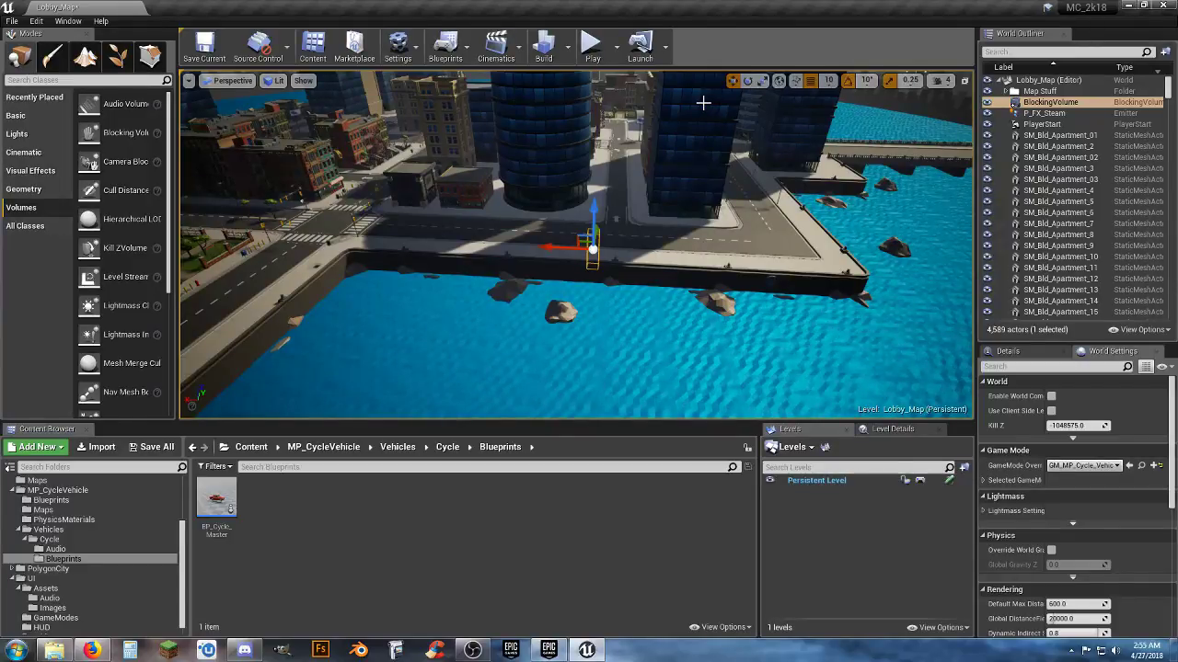
left_click(763, 80)
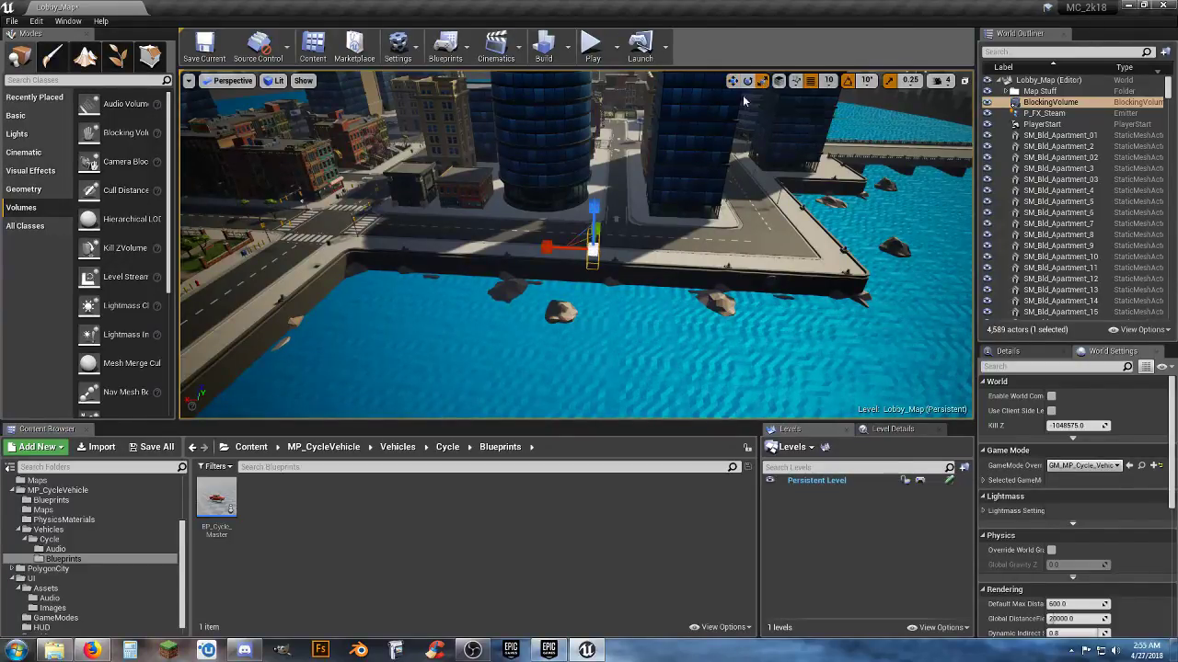
left_click_drag(547, 248, 464, 248)
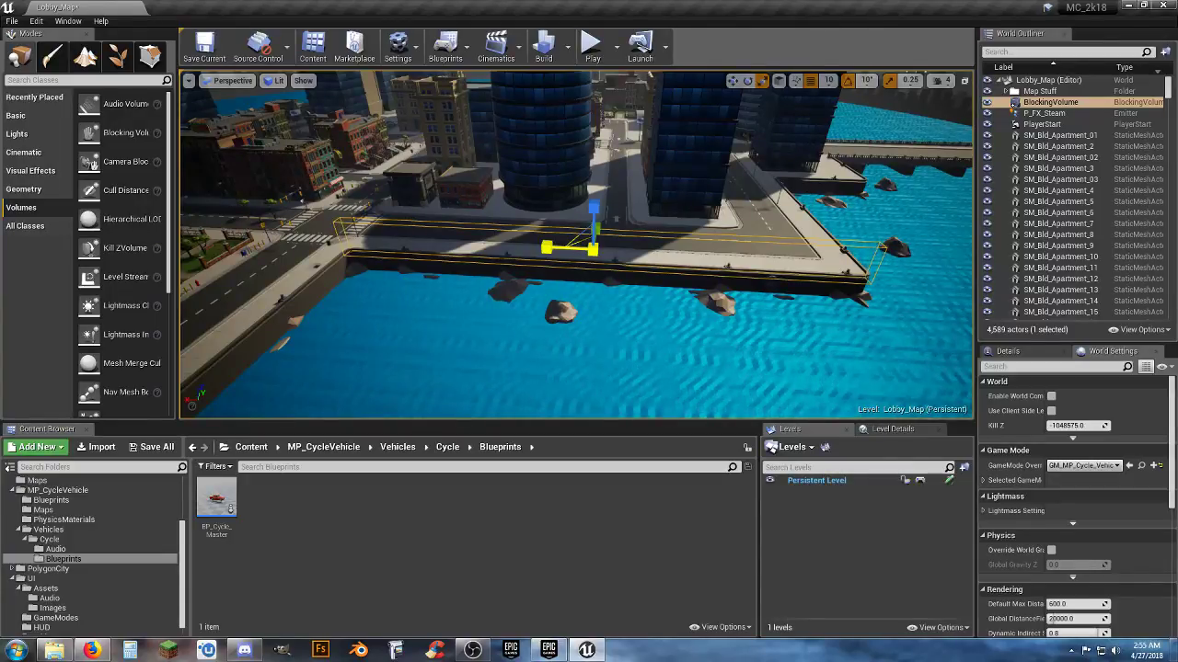
left_click(733, 80)
left_click_drag(548, 250, 550, 253)
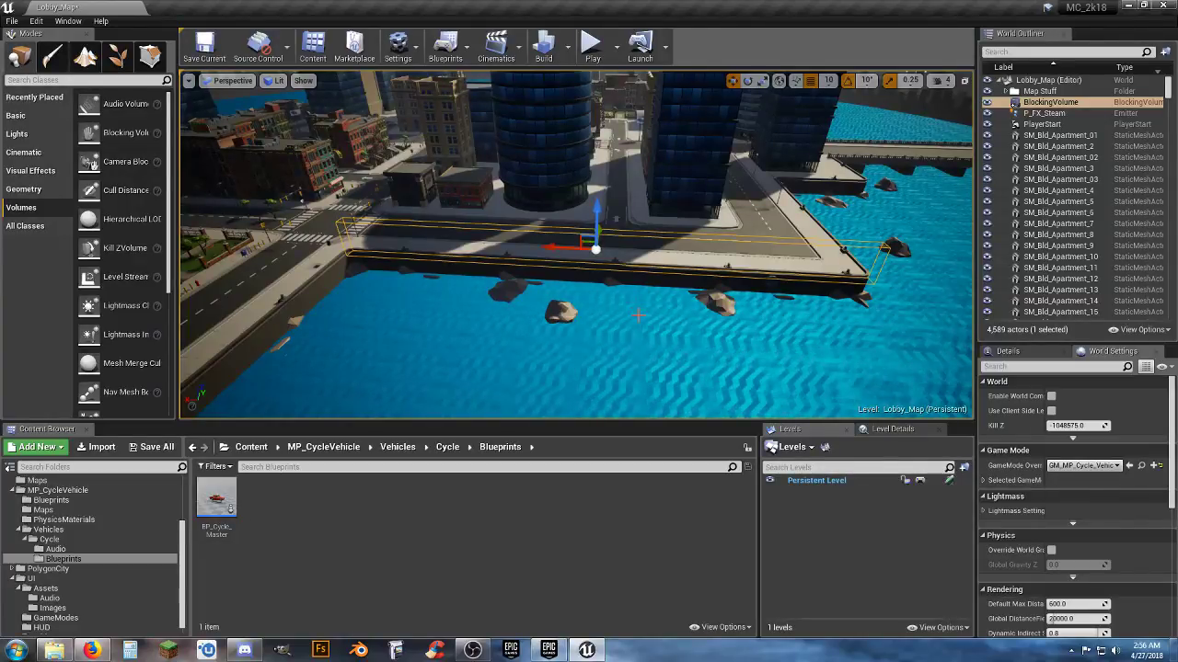
right_click_drag(664, 309, 714, 276)
key("d")
key("w")
right_click_drag(617, 312, 667, 308)
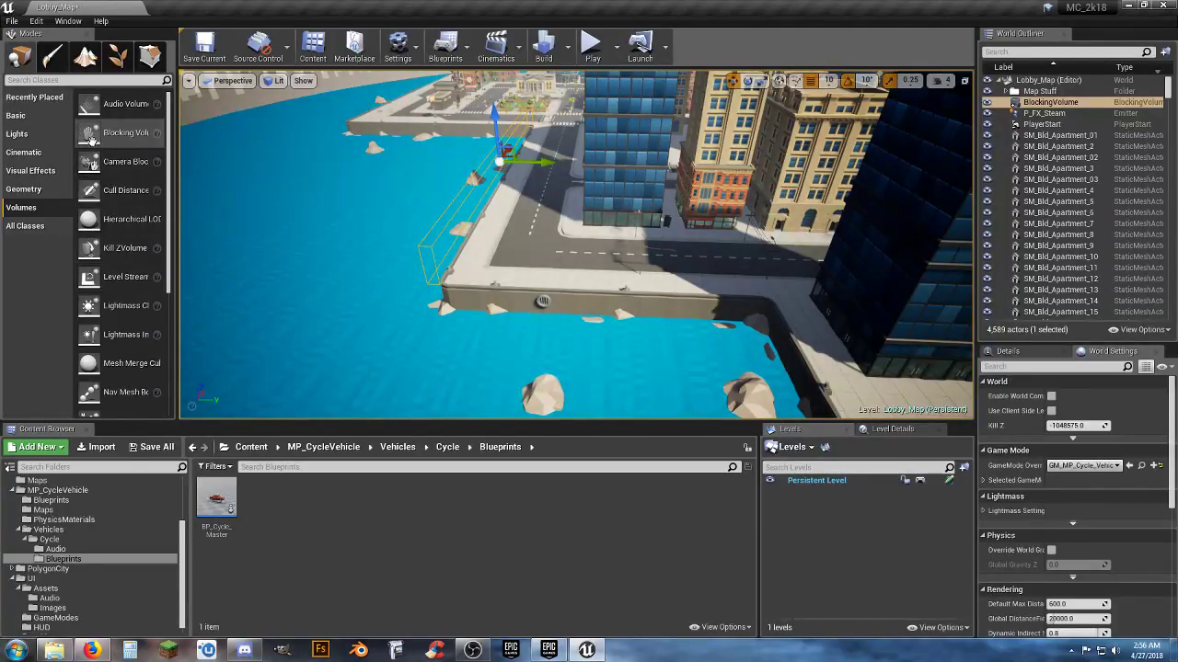
left_click_drag(108, 138, 622, 281)
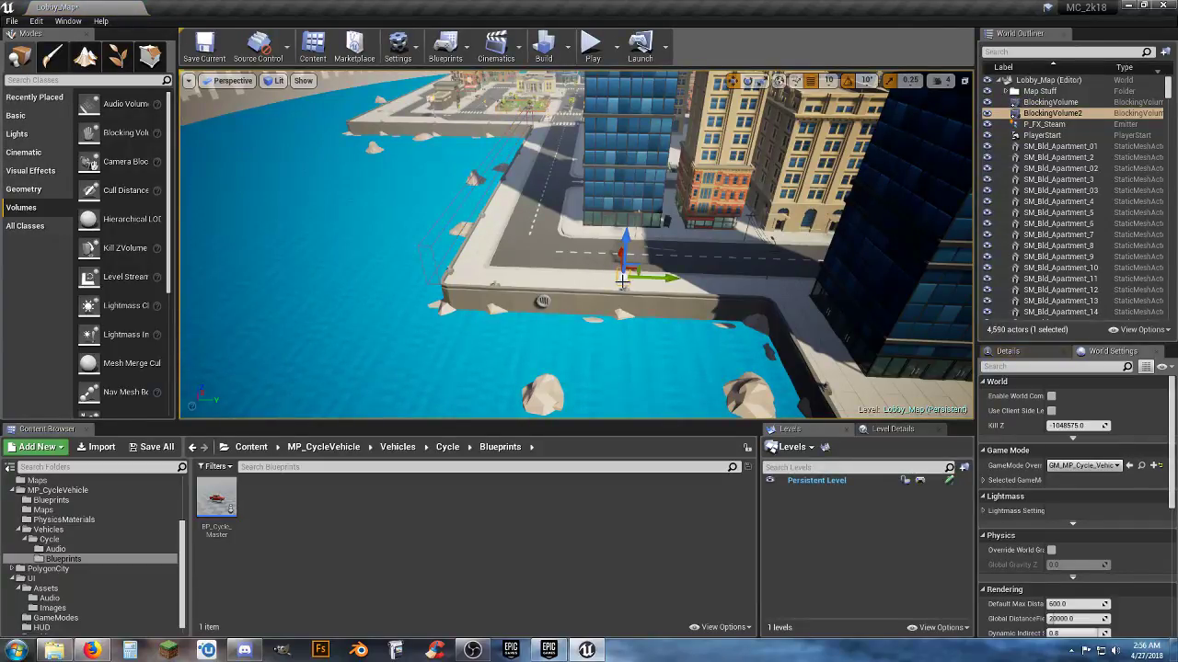
key("Delete")
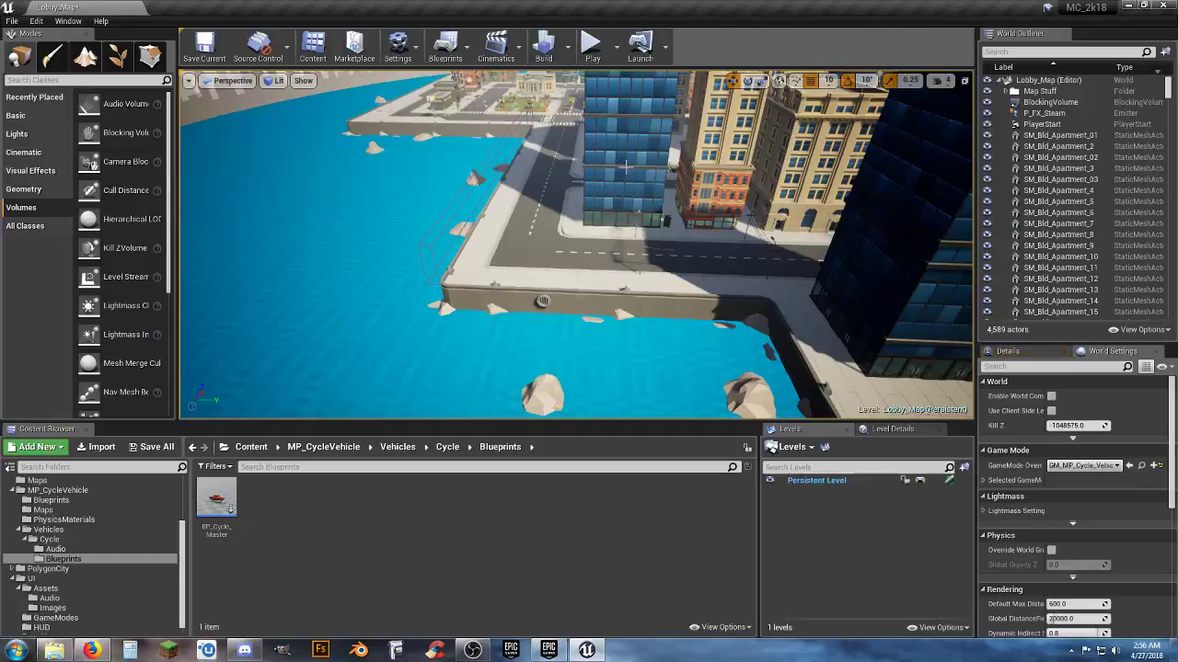
Create a folder named Blocking Volumes in the level's actor hierarchy and move the BlockingVolume actor into it.
left_click(1051, 102)
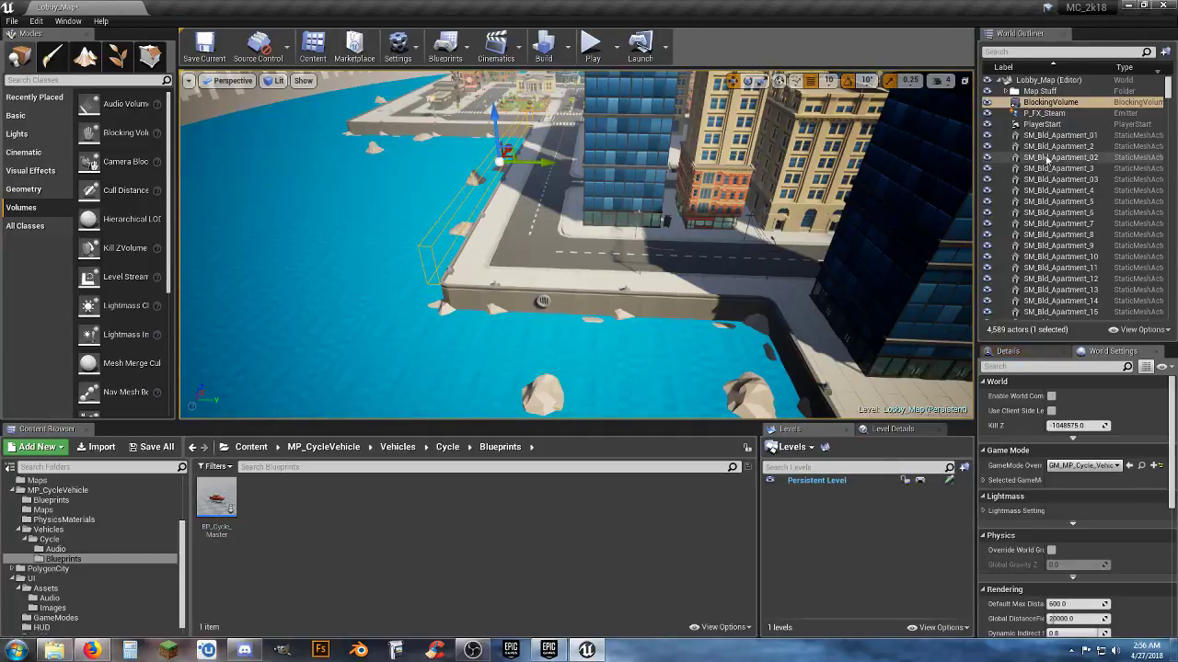
left_click(1059, 81)
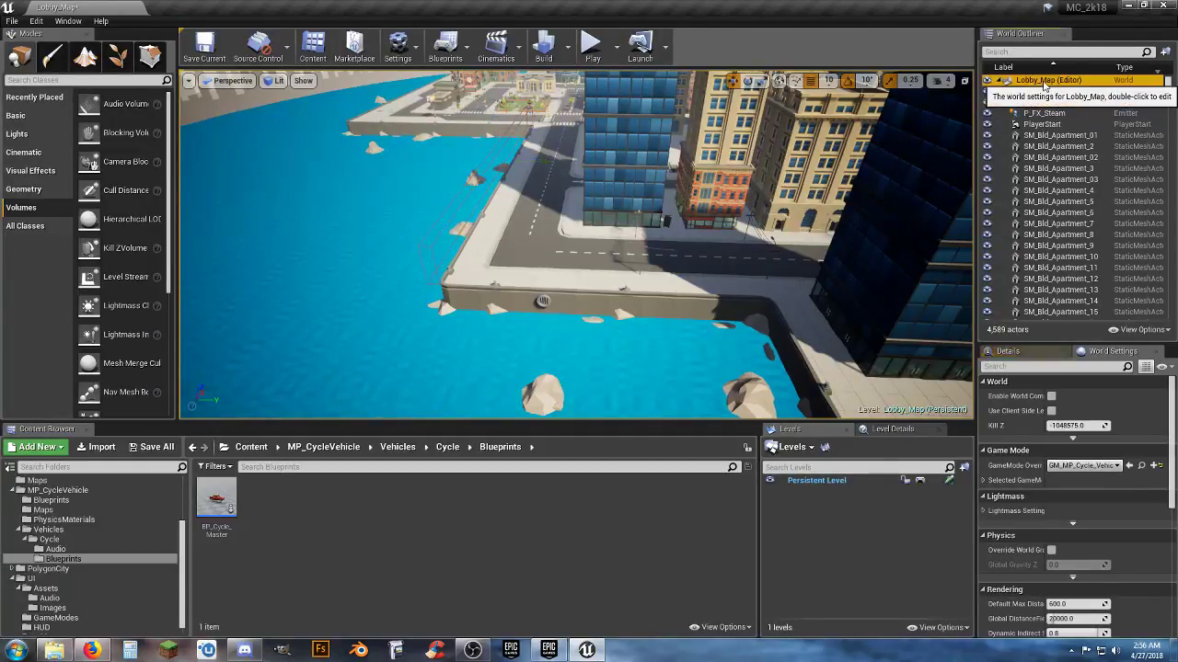
left_click(1071, 93)
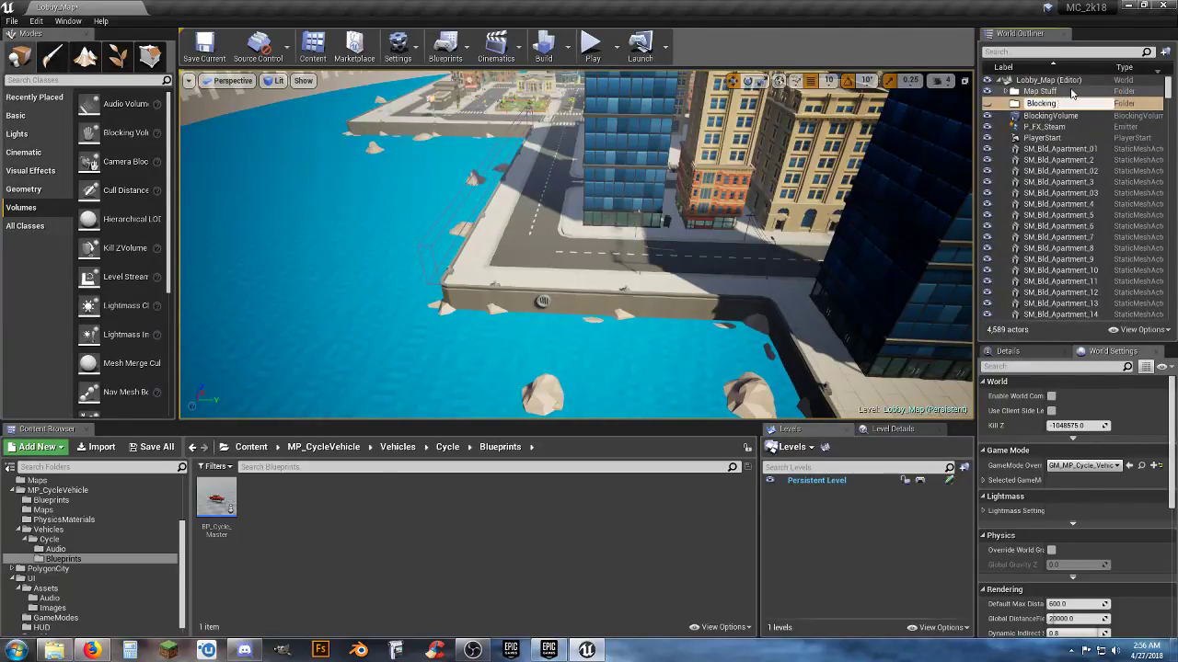
type("Blocking Volumes")
key("Return")
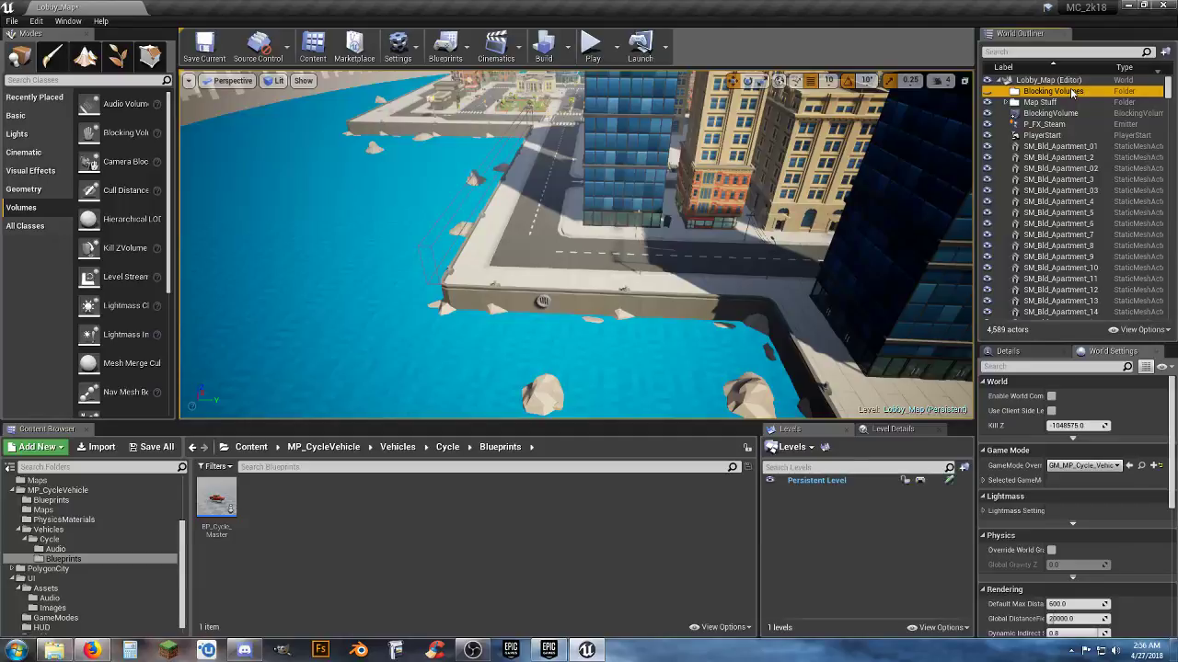
left_click_drag(1050, 114, 1067, 93)
left_click(1067, 93)
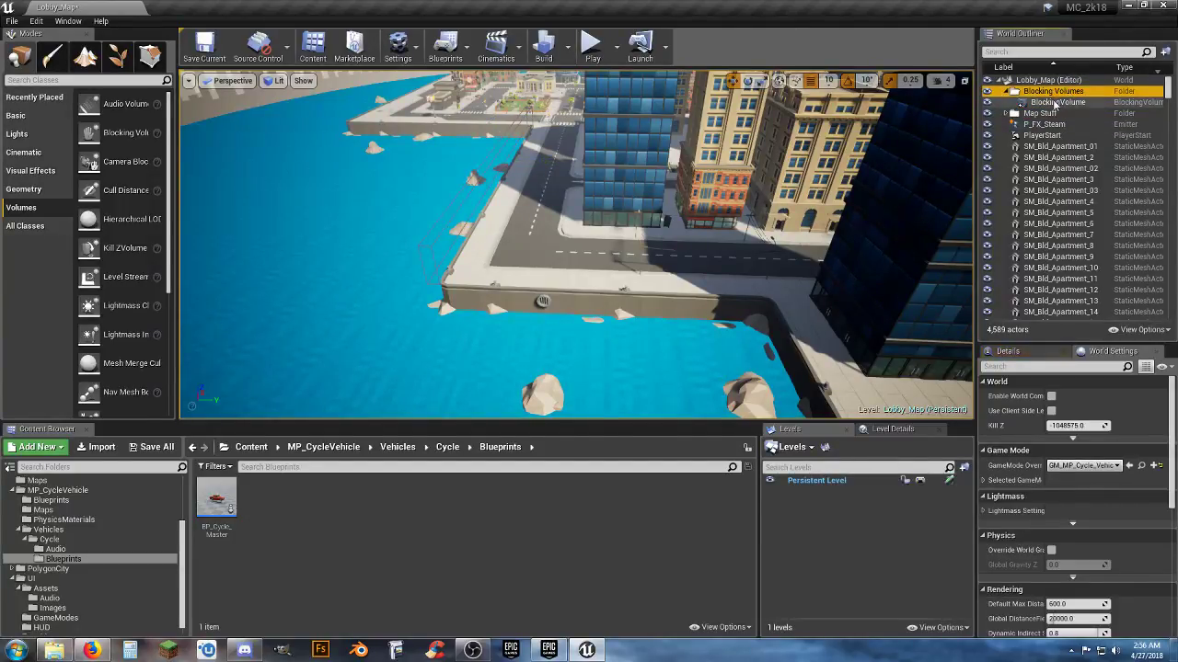
Duplicate the BlockingVolume and move the copy to the parallel seawall on the far side of the inlet.
left_click(1054, 103)
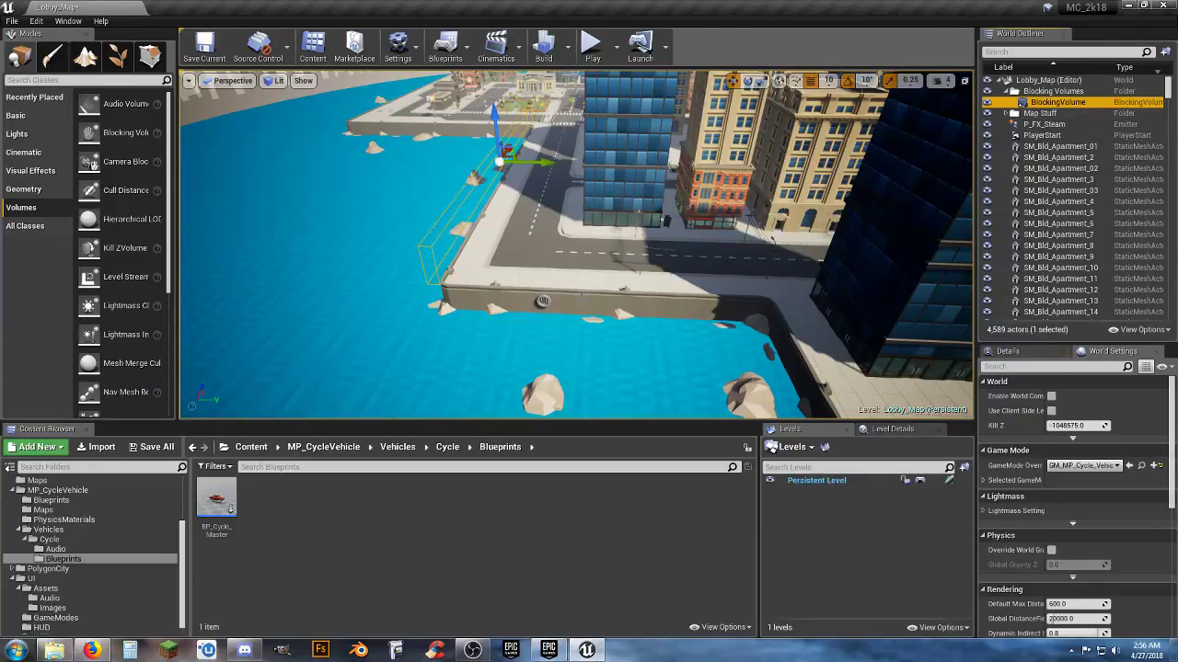
key("ctrl+w")
mouse_move(576, 245)
right_mouse_down()
mouse_move(598, 184)
mouse_move(644, 157)
mouse_move(791, 276)
mouse_move(576, 244)
right_mouse_up()
right_click_drag(686, 263, 686, 263)
left_click_drag(685, 260, 382, 114)
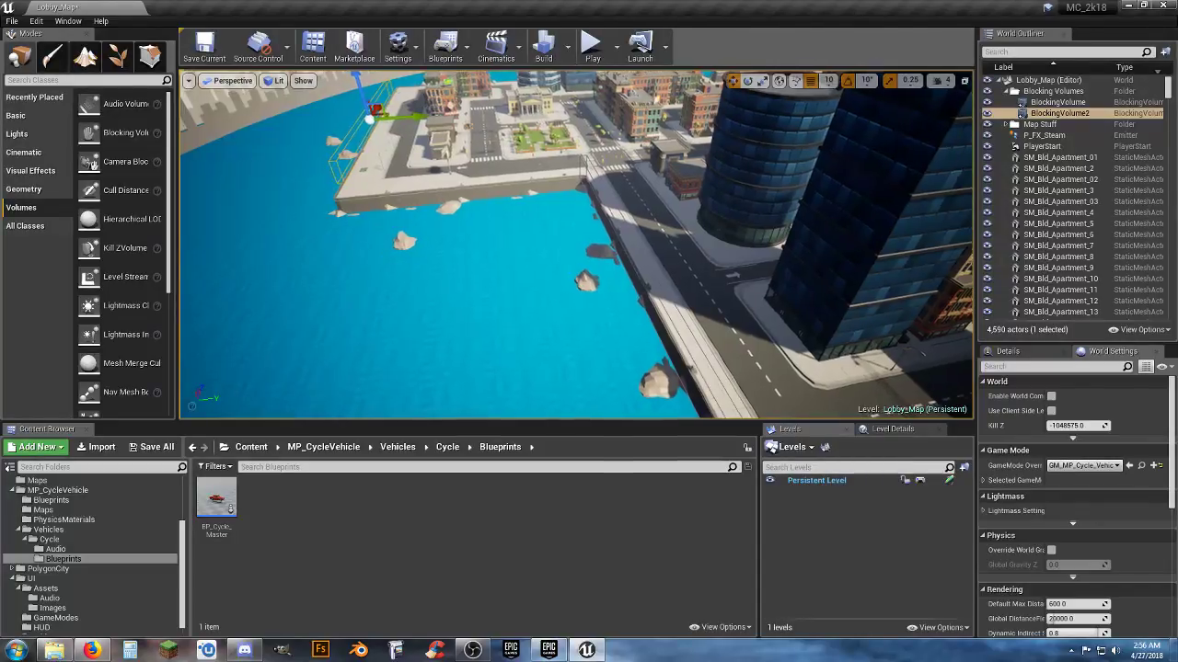